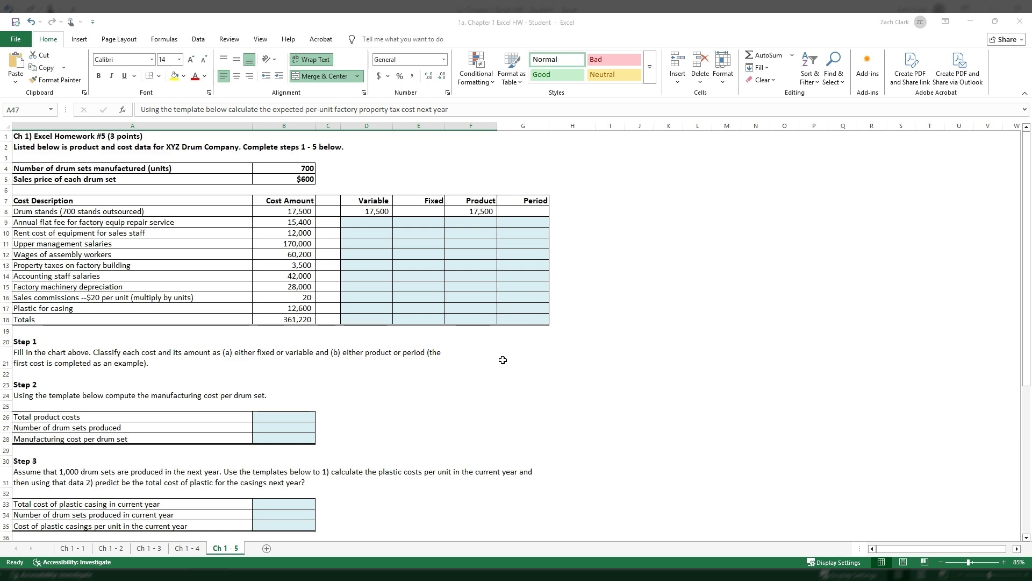
Step: Read through the Ch 1 - 5 homework sheet, from the drum set cost data down to the Step 5 template
scroll(502, 362, down, 6)
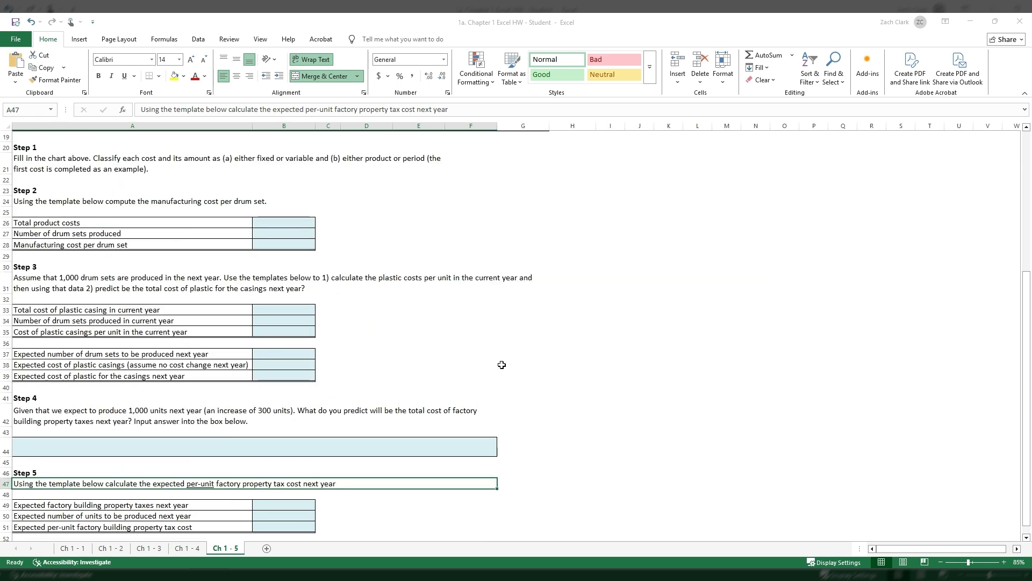
scroll(502, 366, down, 2)
scroll(502, 365, up, 8)
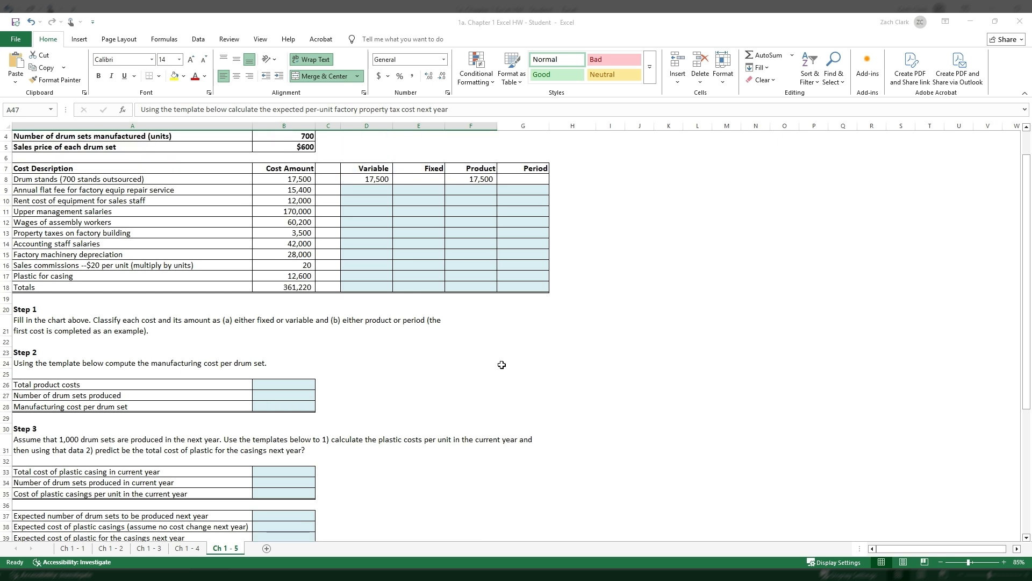
scroll(501, 365, down, 3)
scroll(502, 364, down, 4)
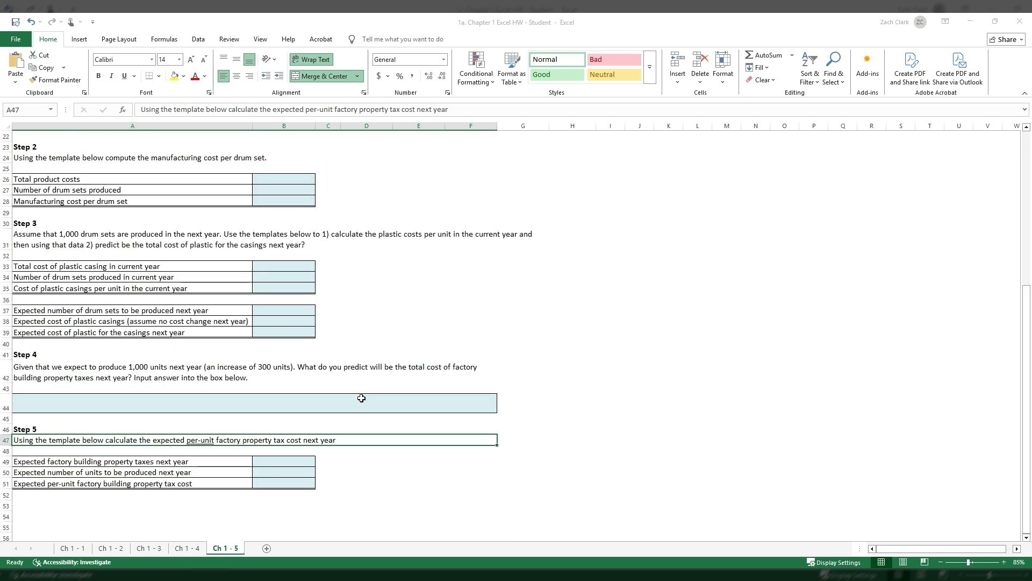
scroll(362, 290, up, 7)
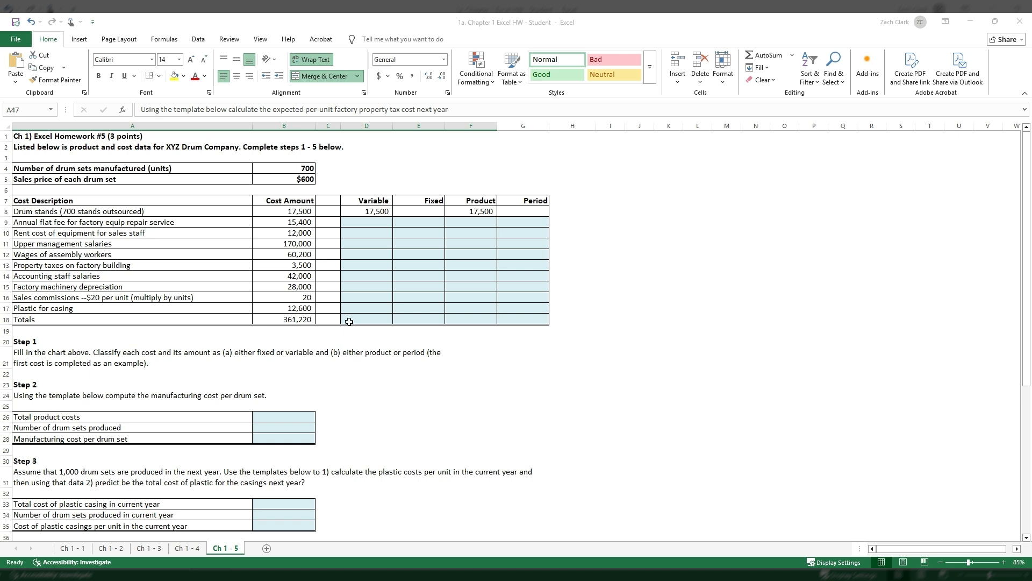
scroll(355, 325, down, 5)
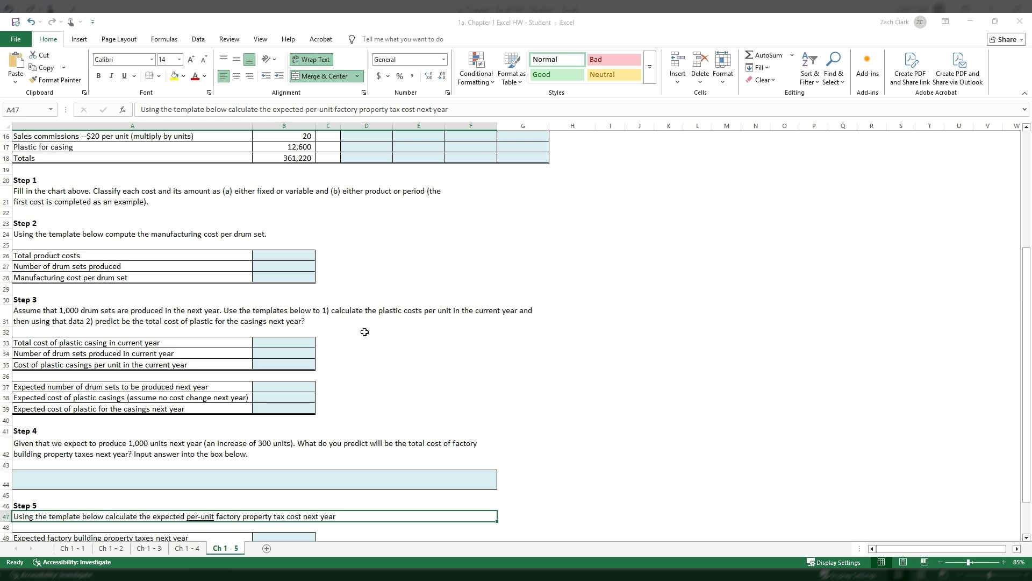
scroll(365, 332, down, 2)
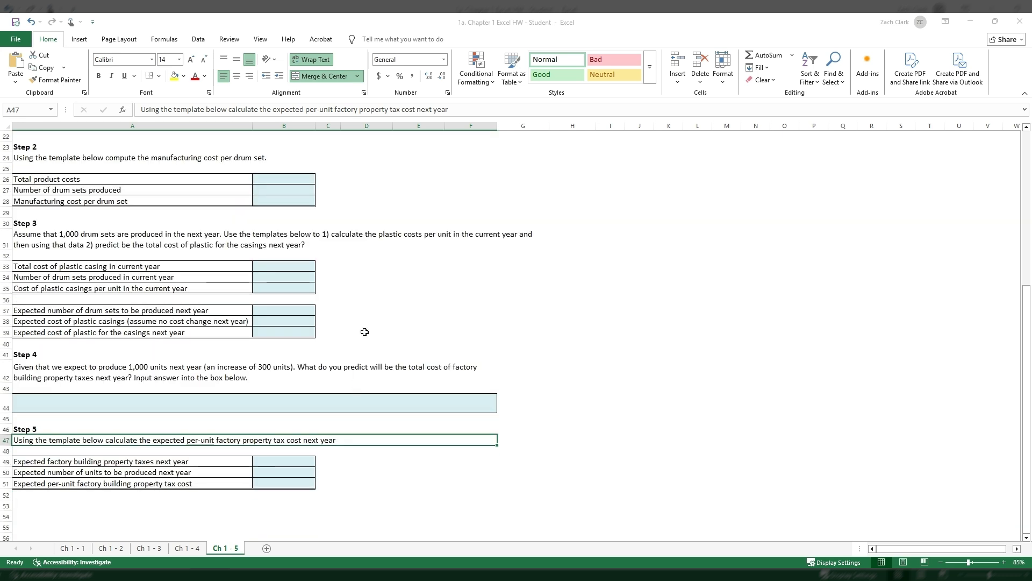
scroll(365, 331, up, 7)
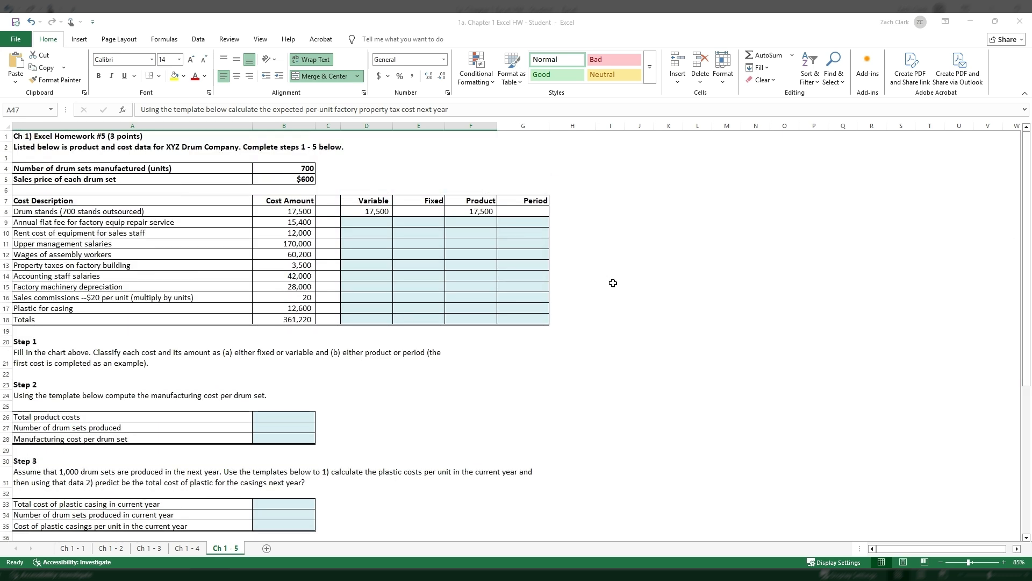
scroll(614, 284, down, 2)
scroll(646, 284, up, 2)
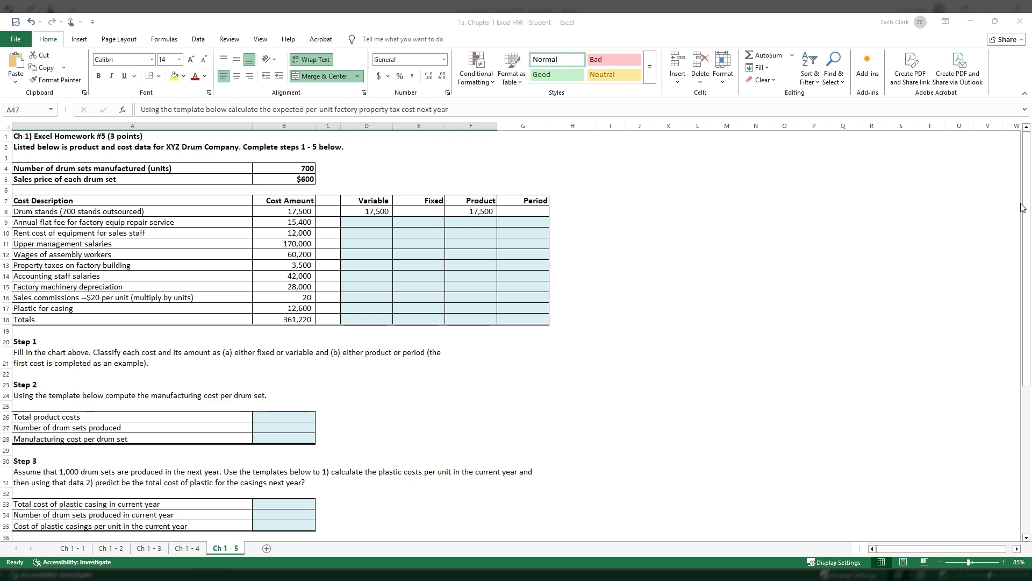
drag(1028, 297, 1028, 412)
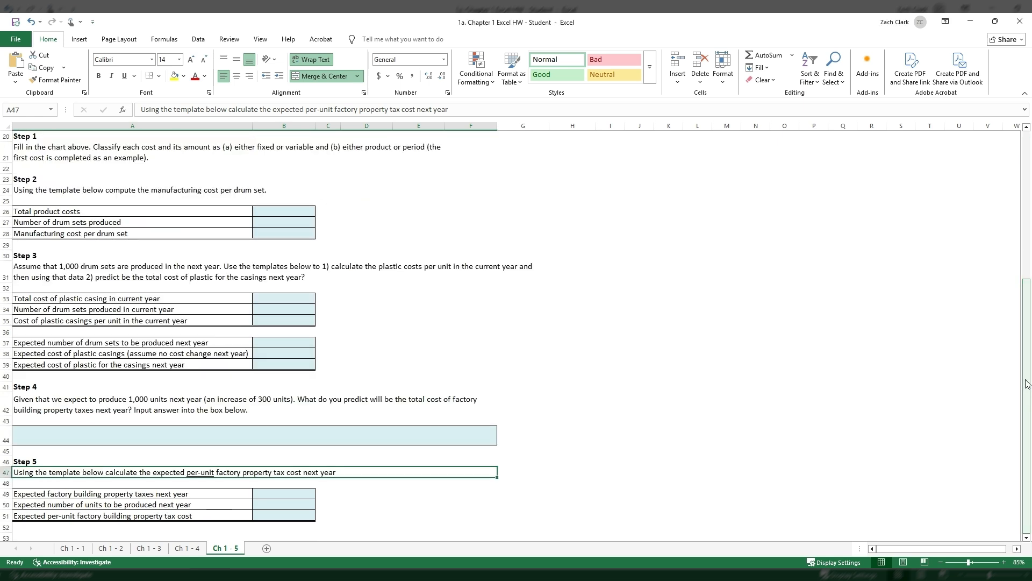
click(1029, 247)
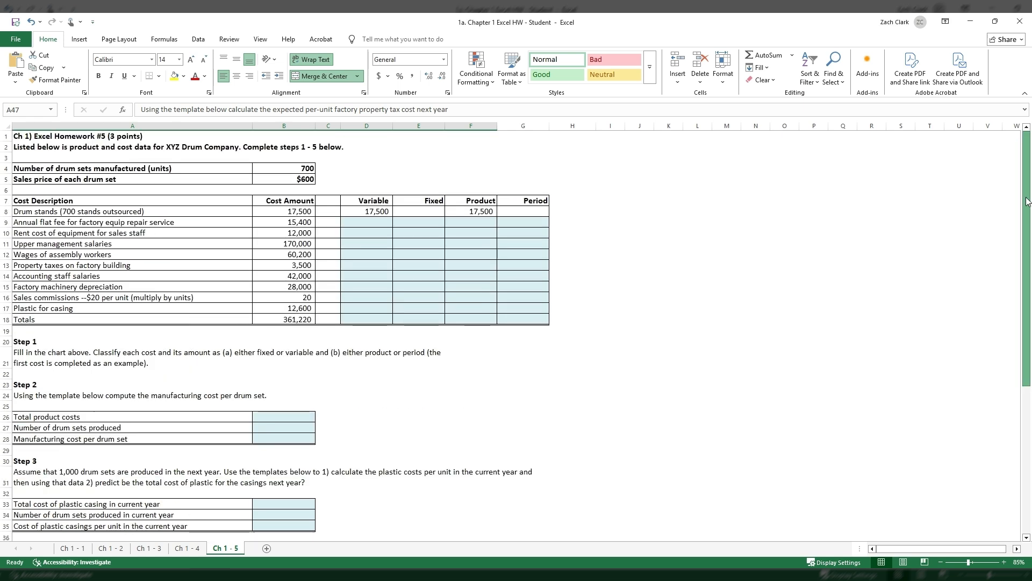
click(1025, 443)
drag(1026, 443, 1026, 236)
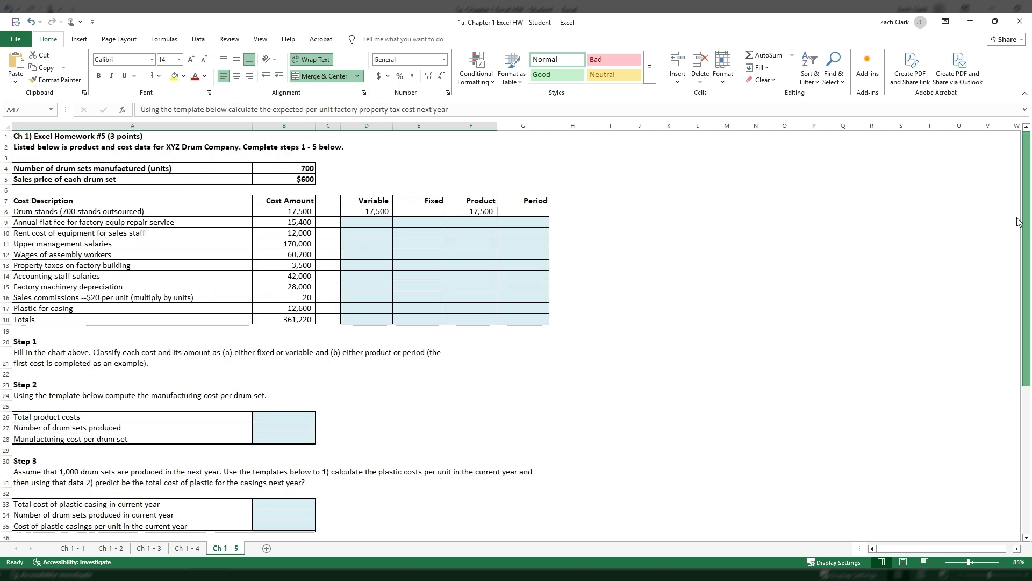
click(631, 253)
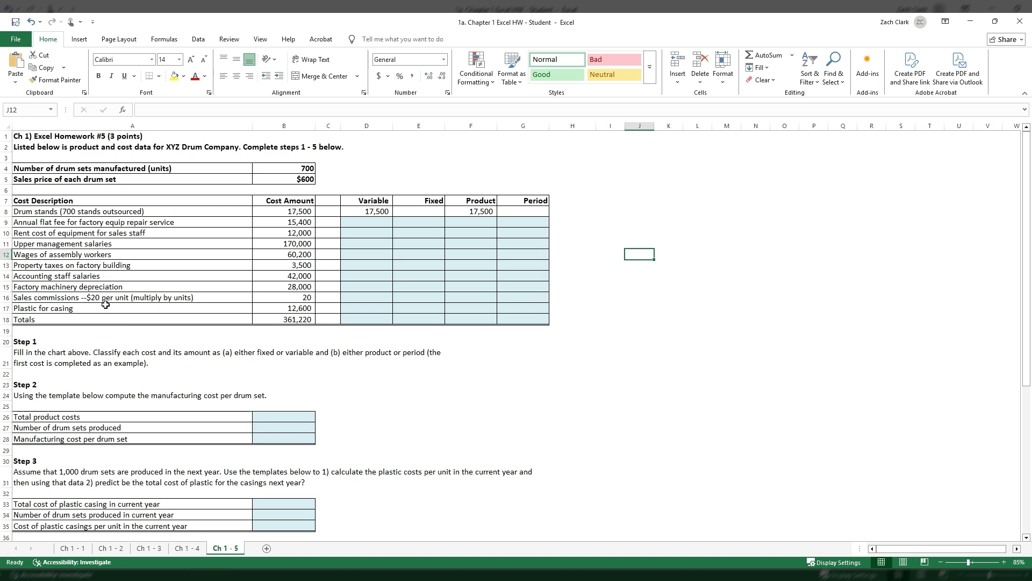
Step: Review each cost description from drum stands to plastic for casing, along with the cost amounts, including the per-unit sales commission
click(110, 213)
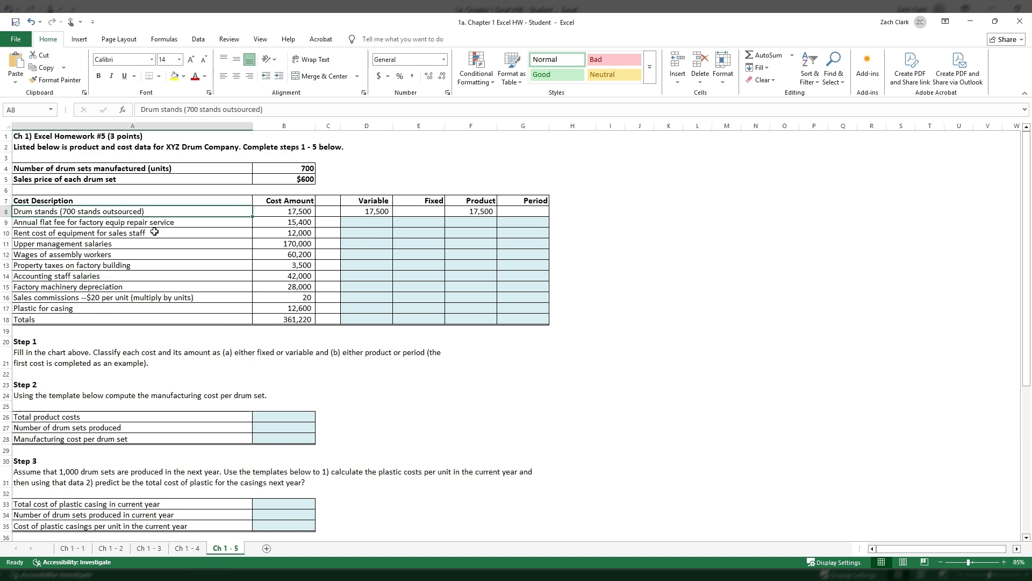
click(127, 223)
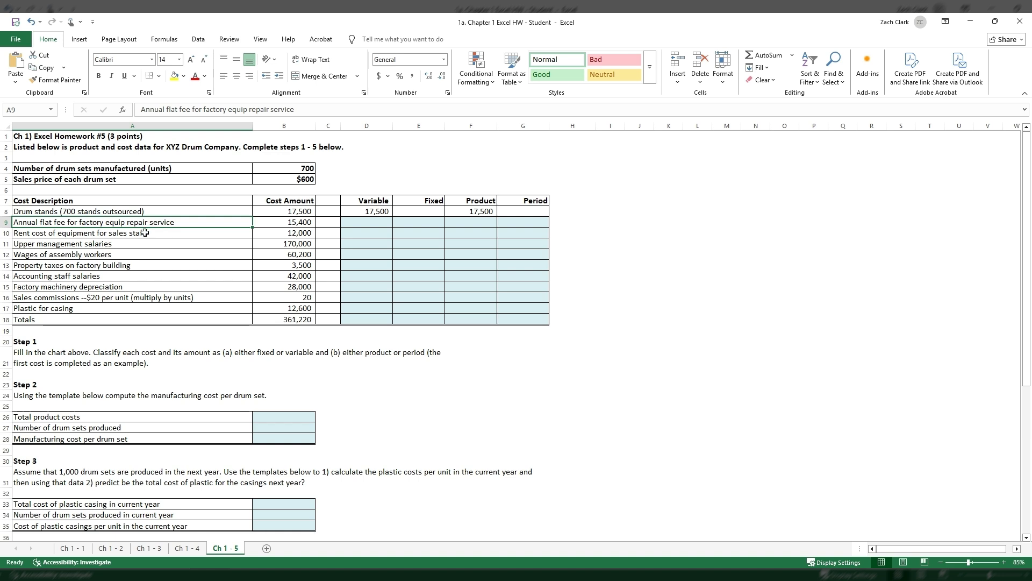
click(145, 233)
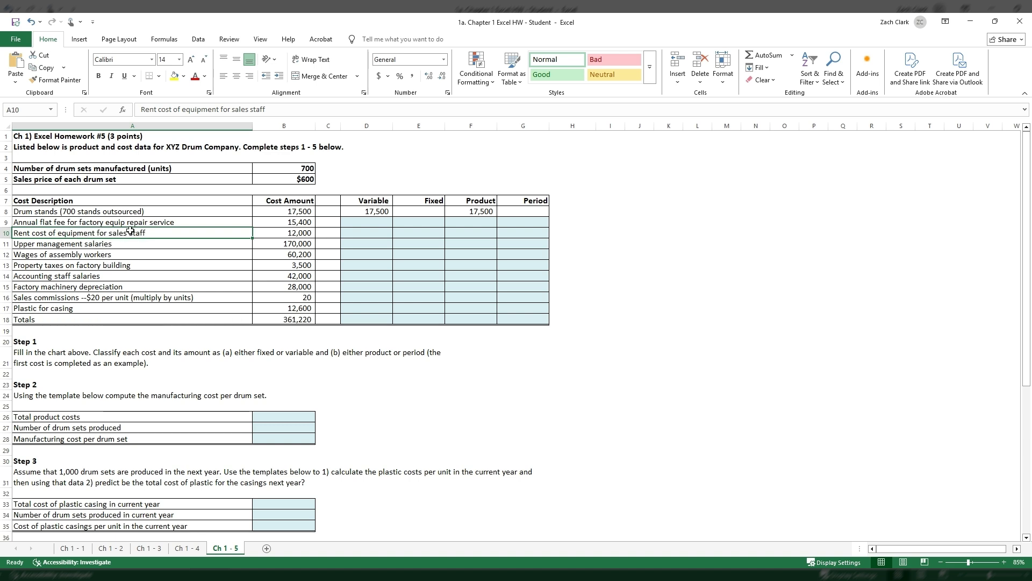
click(132, 244)
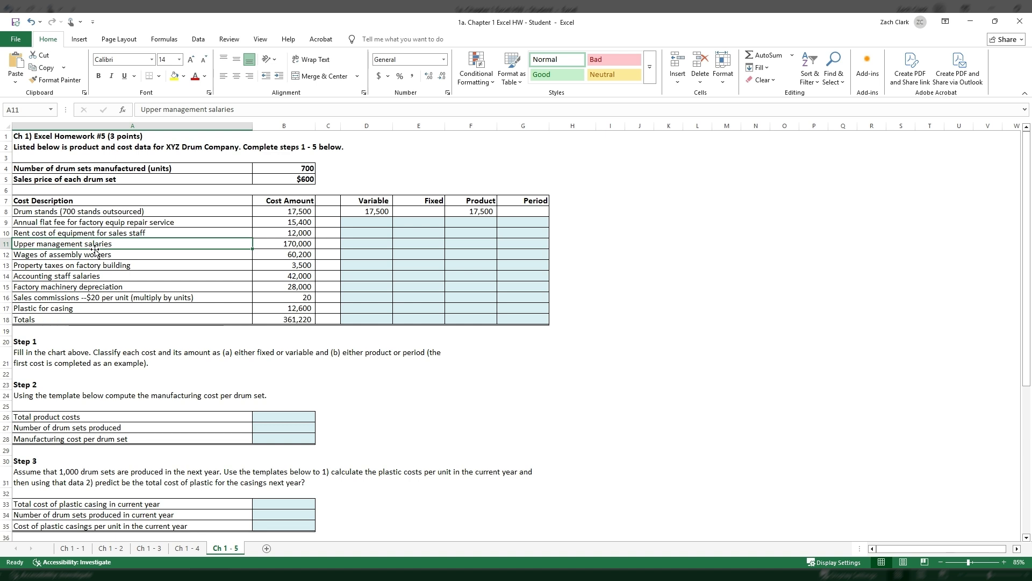
click(141, 254)
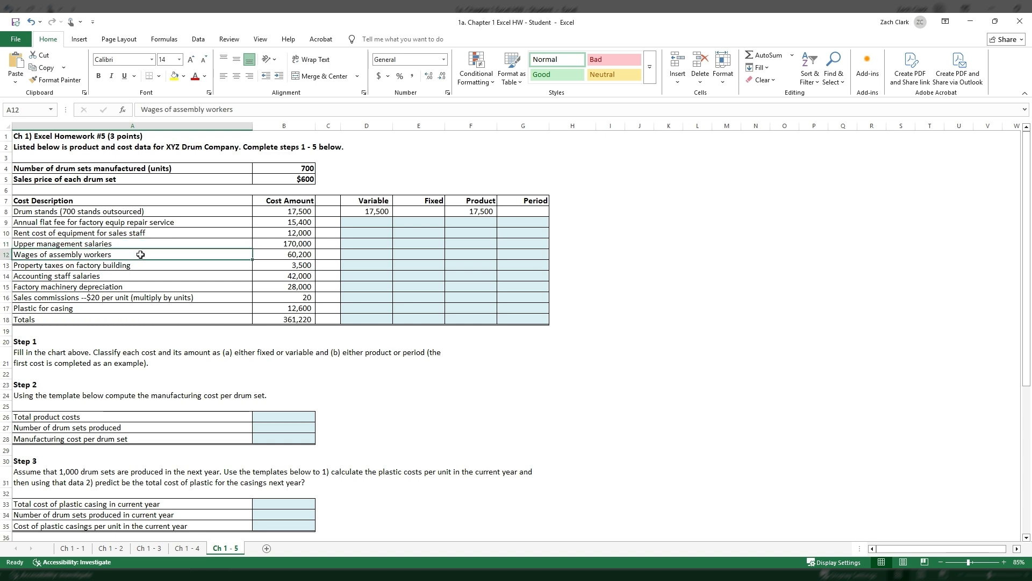
click(150, 266)
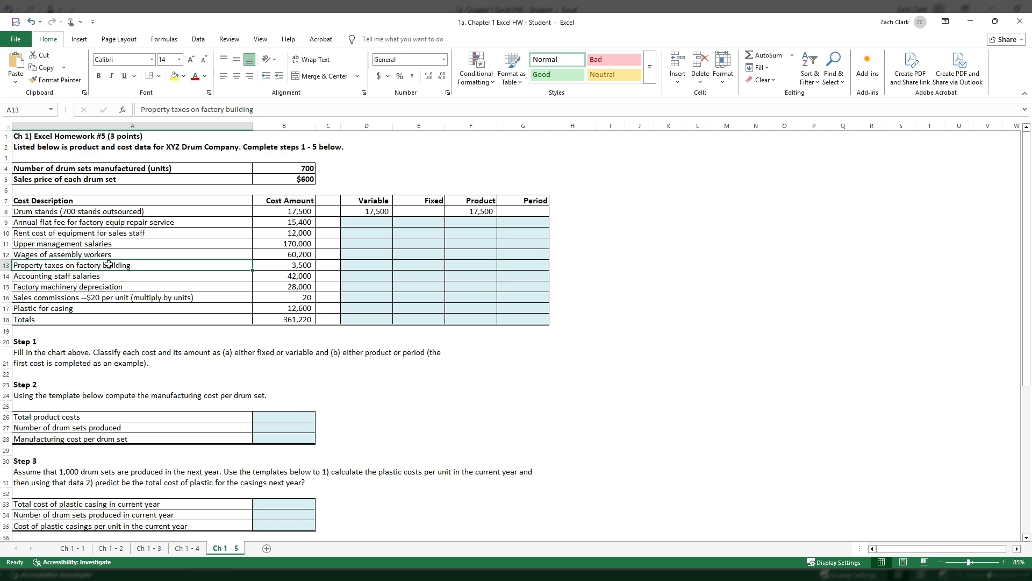
click(138, 275)
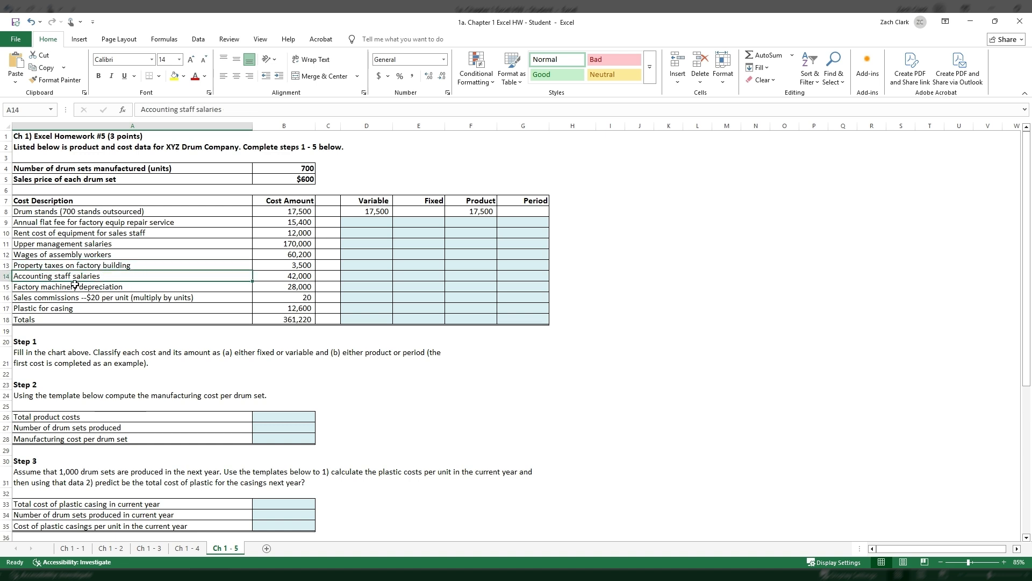
click(113, 286)
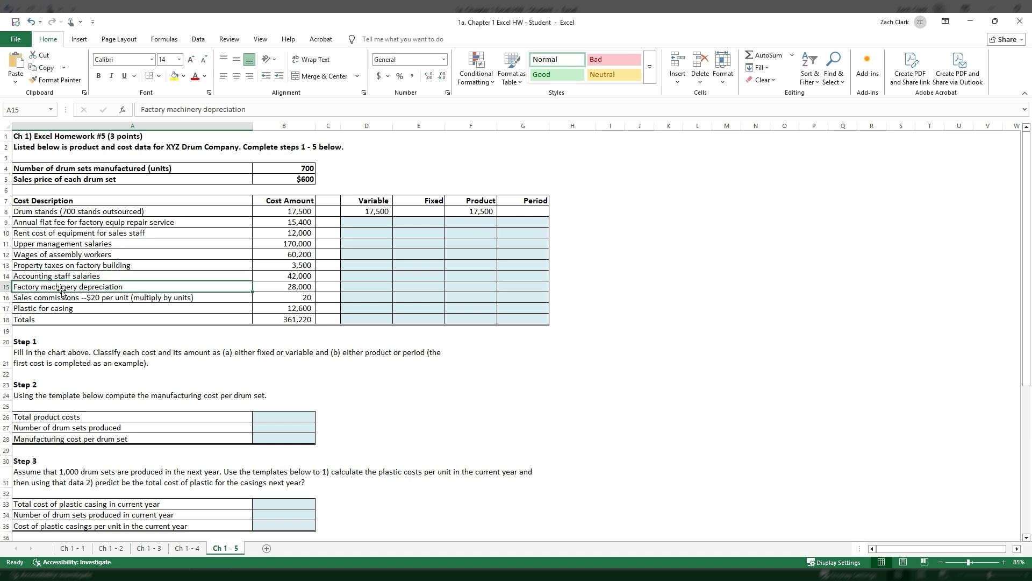
click(179, 299)
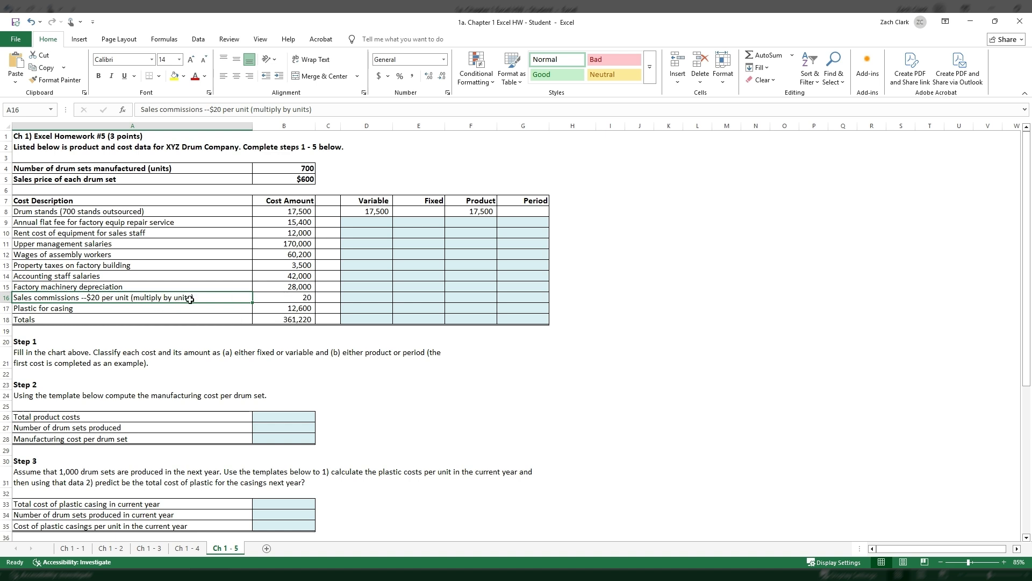
click(153, 309)
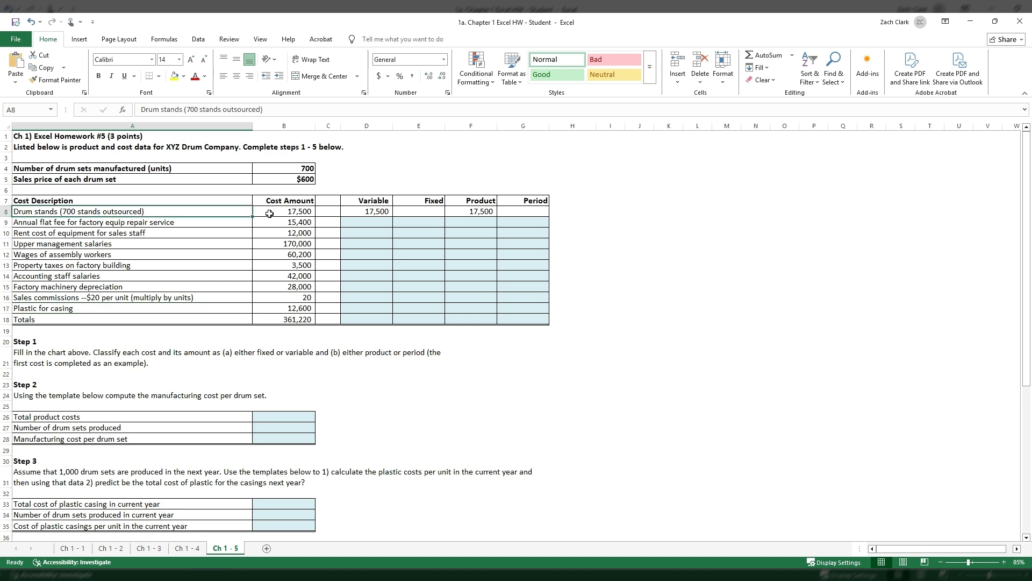
drag(272, 213, 276, 302)
click(276, 297)
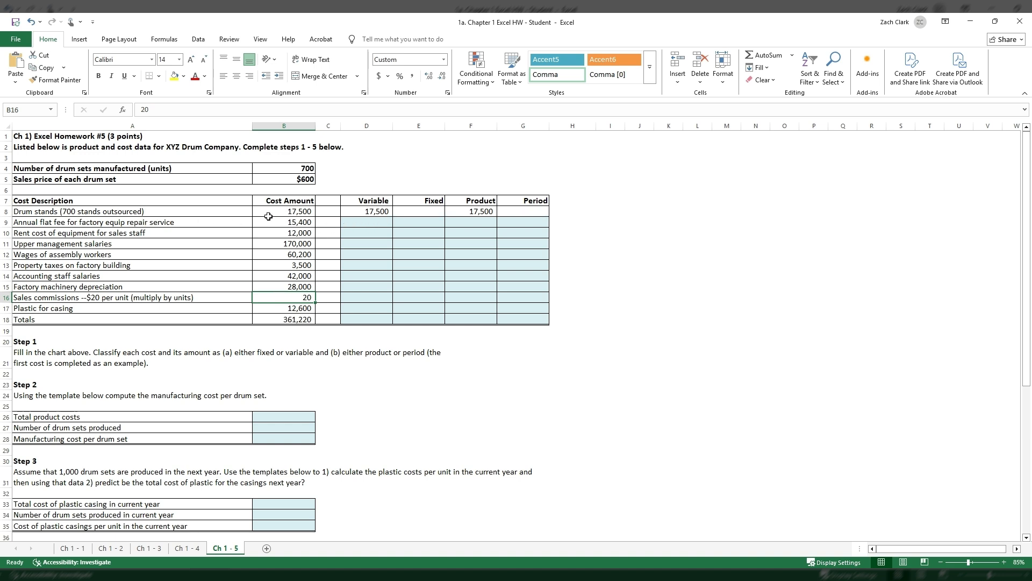
Step: Examine how the drum stands example row is classified across the Variable, Fixed, Product and Period columns
click(6, 211)
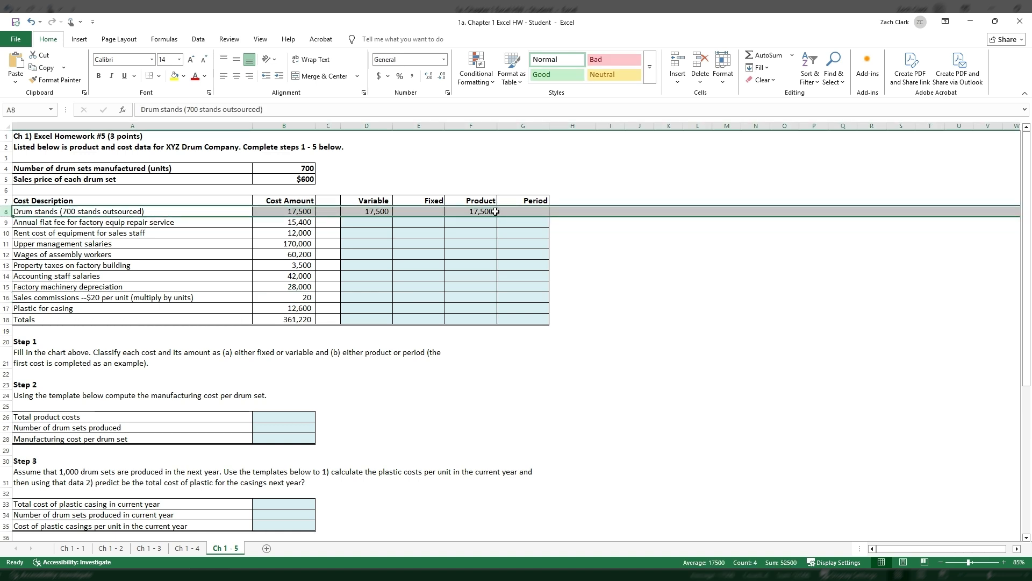
click(379, 212)
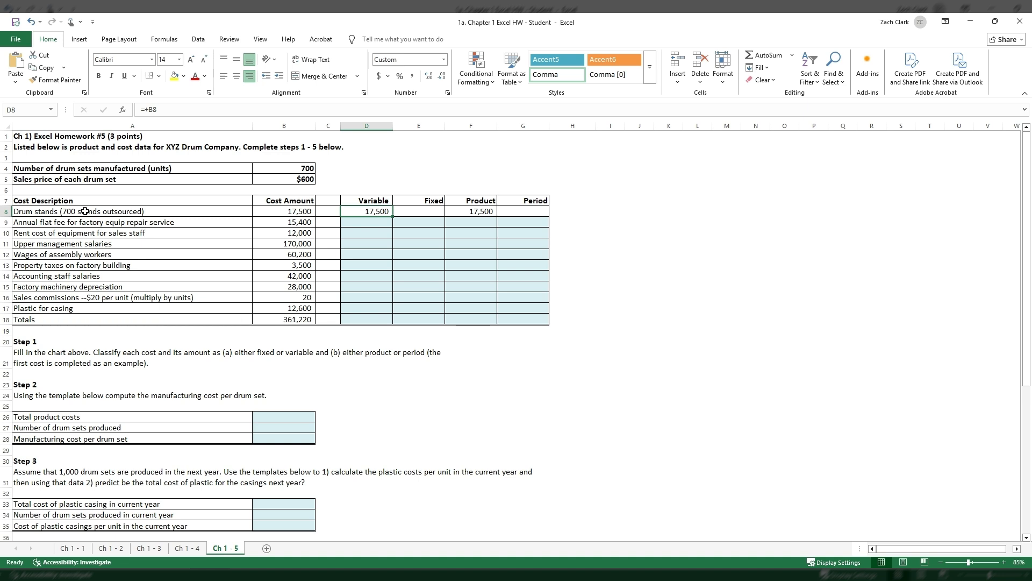
click(479, 213)
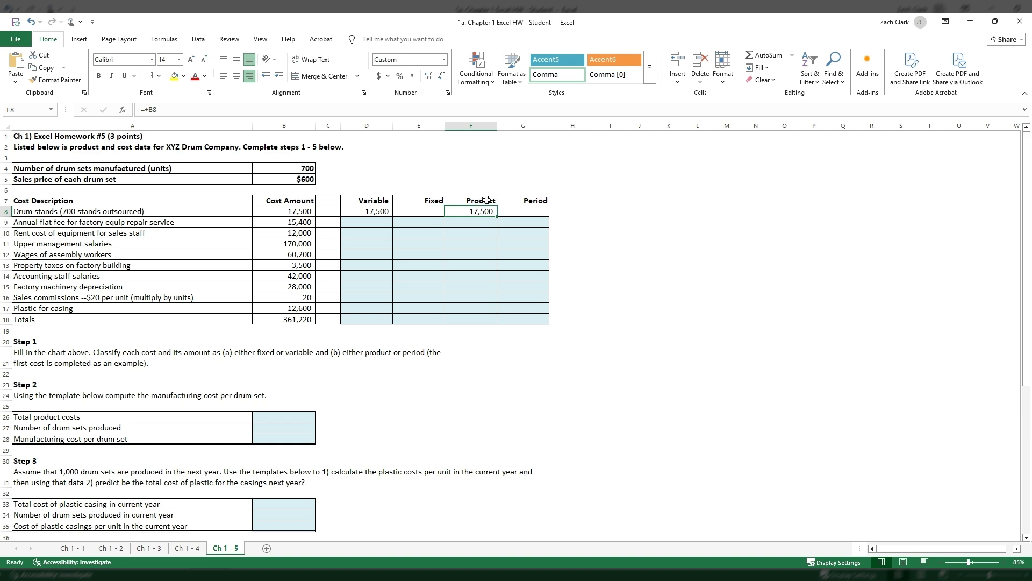
click(521, 202)
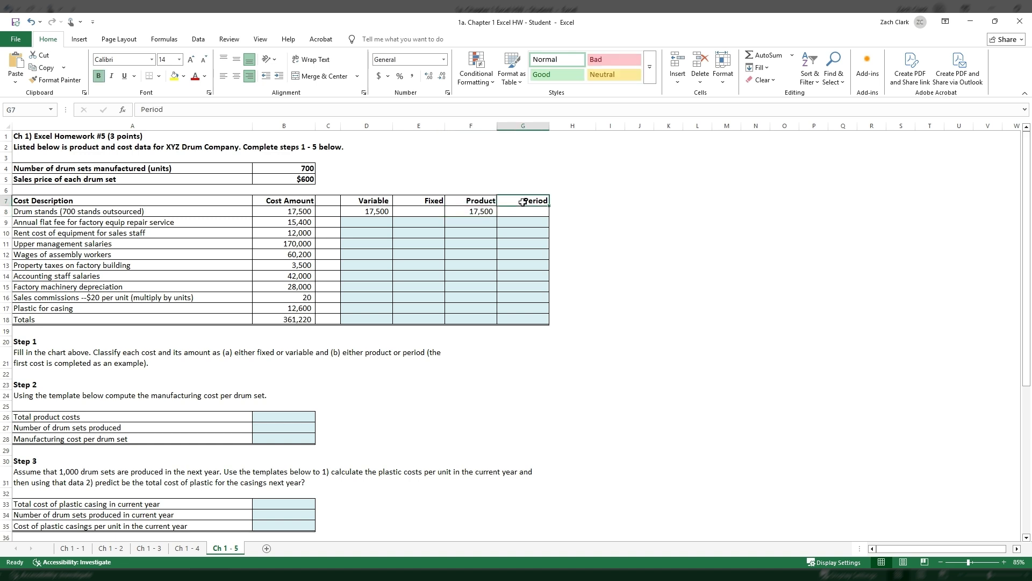
click(492, 211)
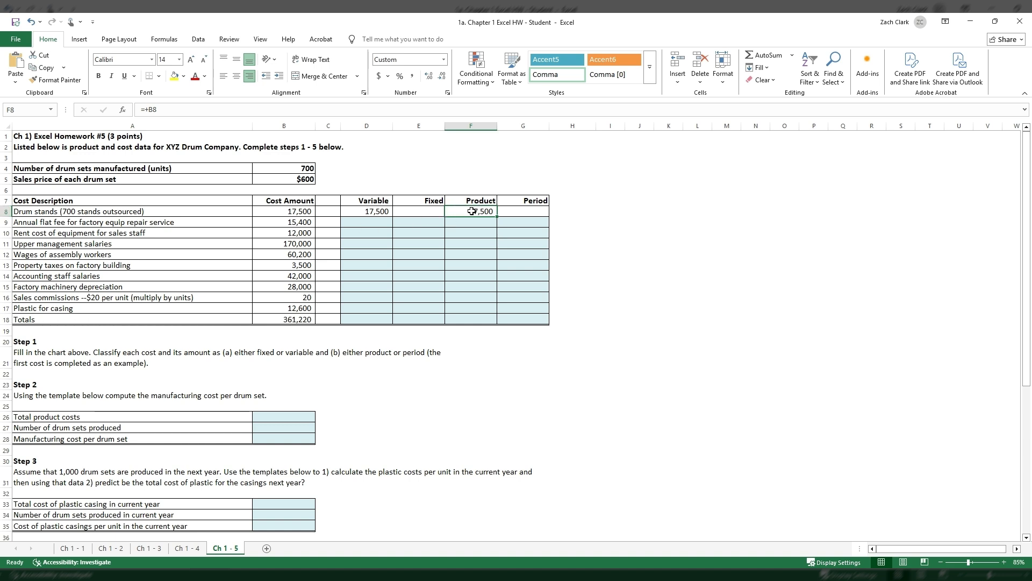
click(519, 209)
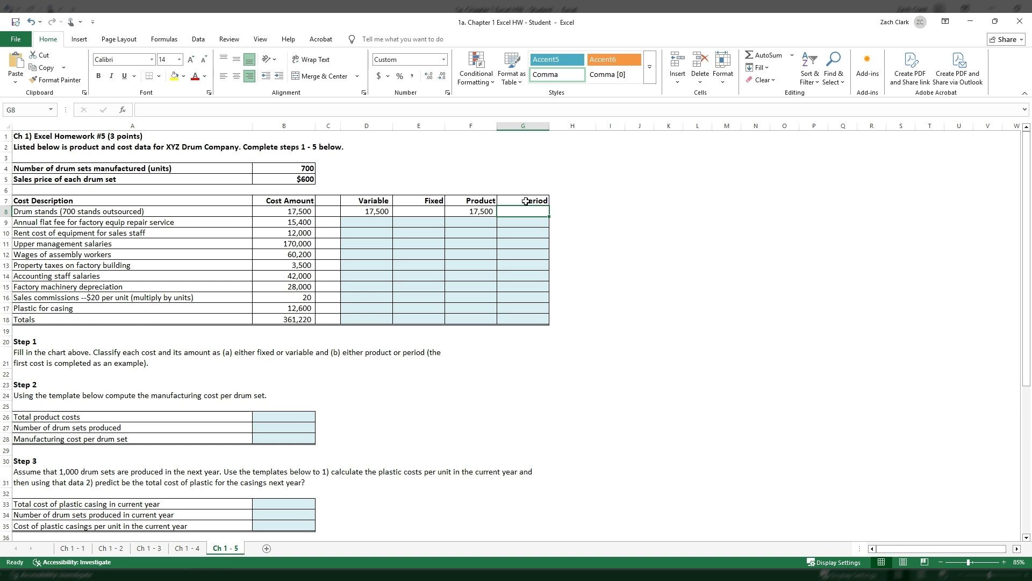
click(485, 211)
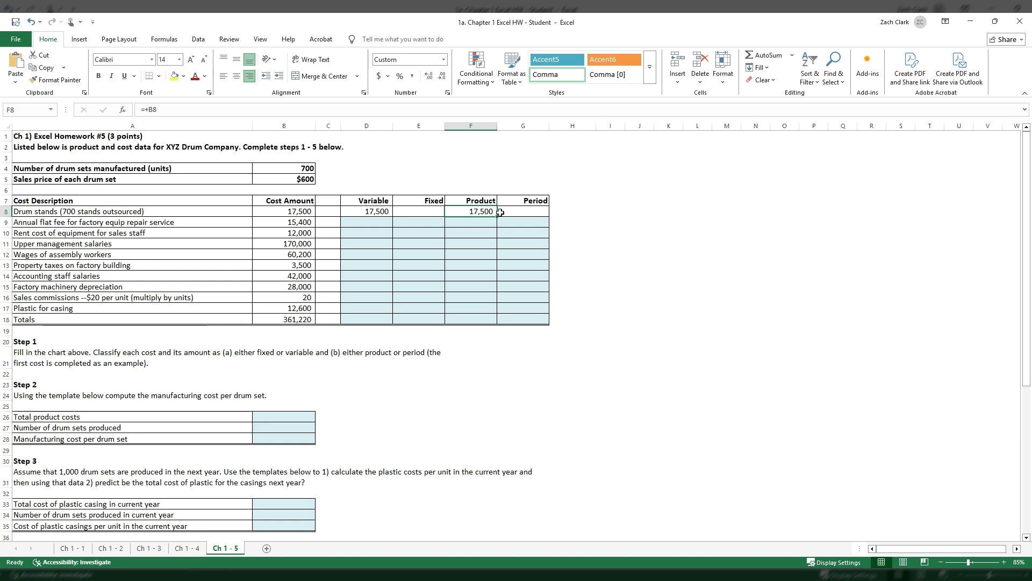
click(517, 214)
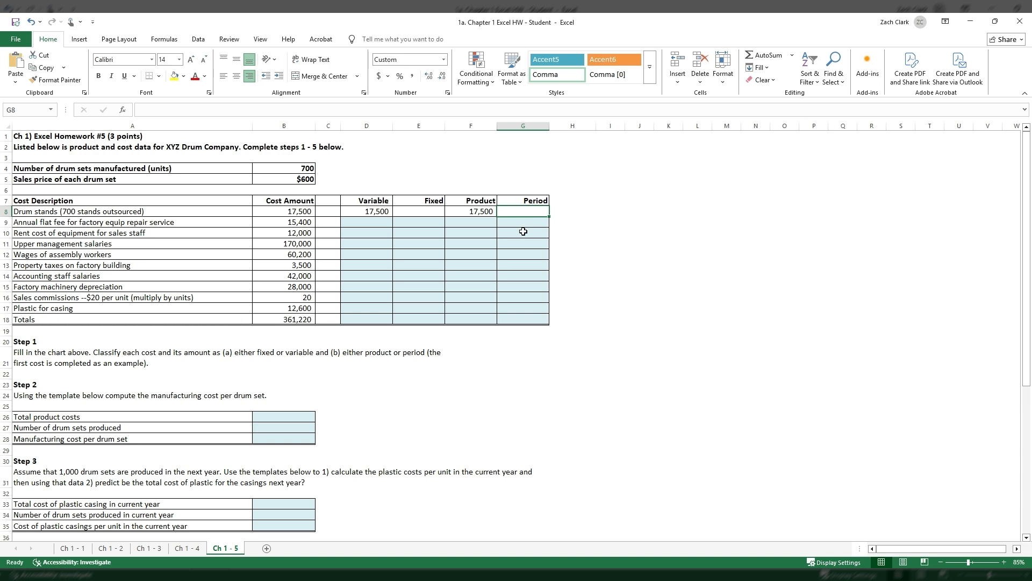
Step: Classify the annual flat fee for factory equipment repair as fixed by entering +B9 in its Fixed cell, E9
drag(190, 222, 191, 301)
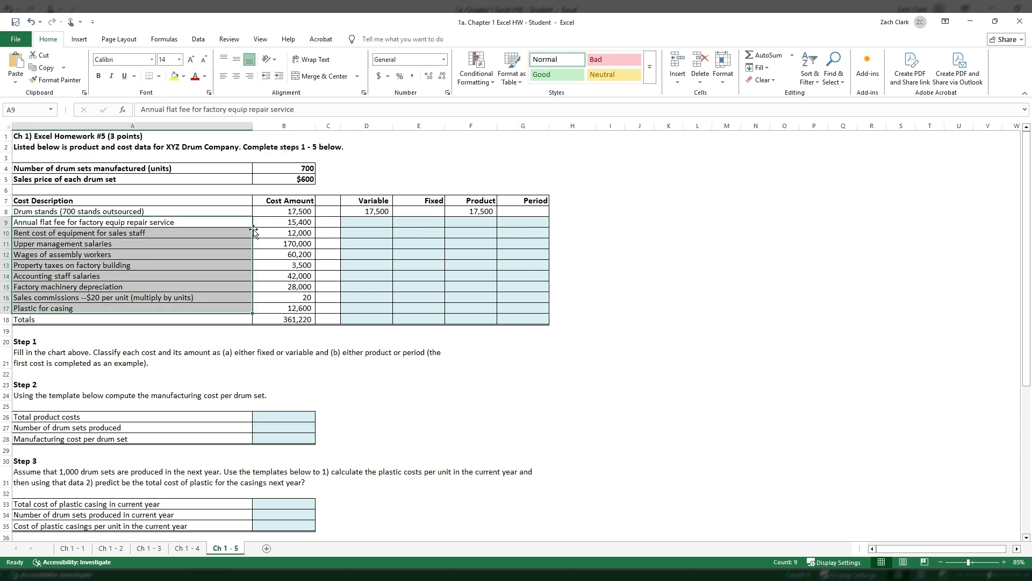
click(375, 224)
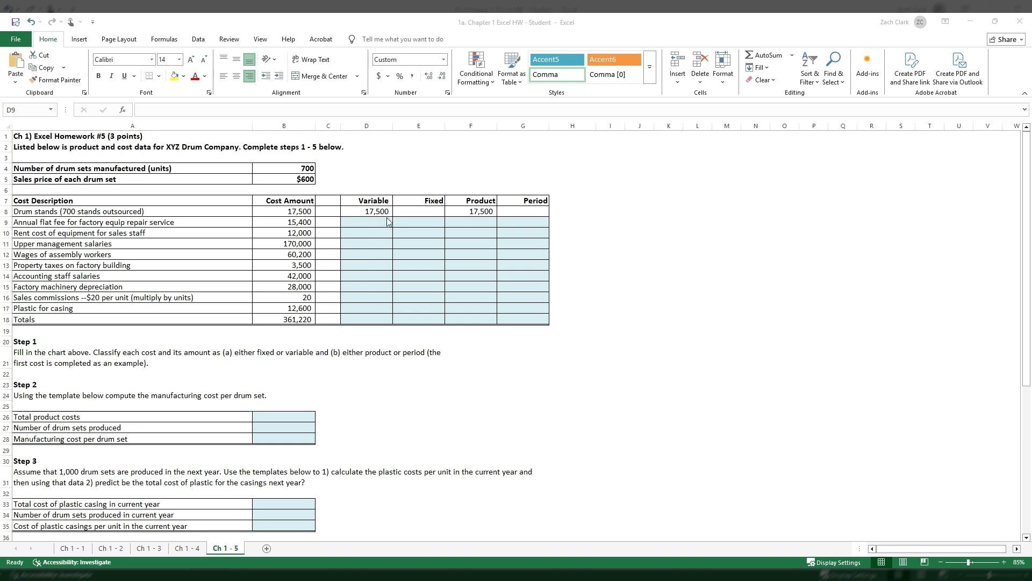
click(353, 227)
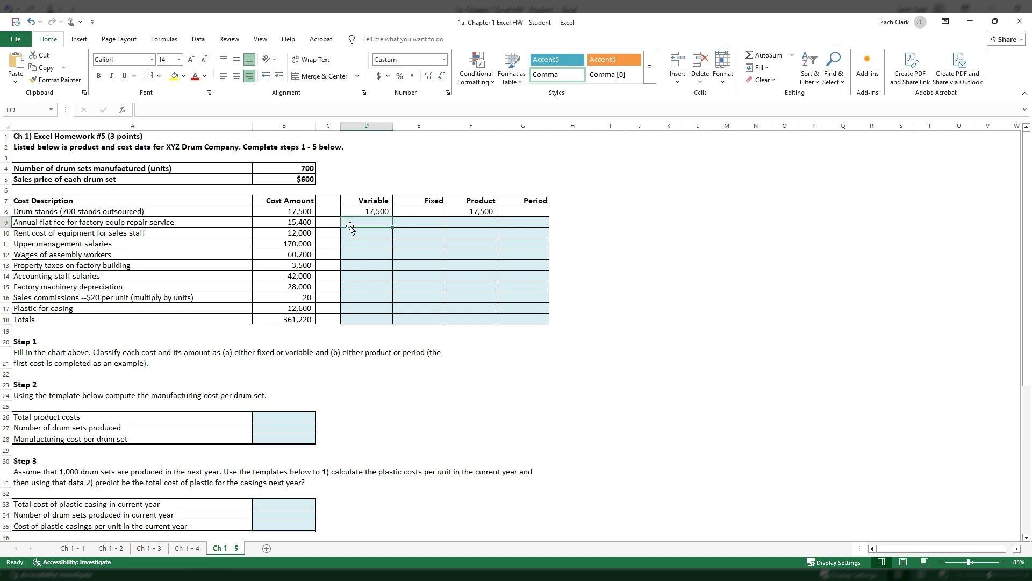
click(415, 224)
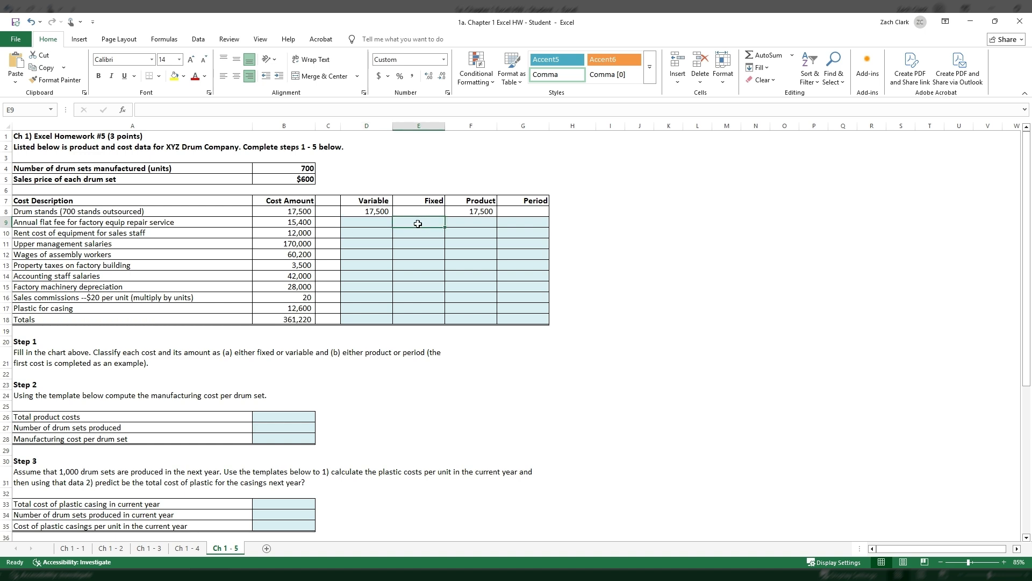
text(=)
key(Left)
key(Left)
key(Left)
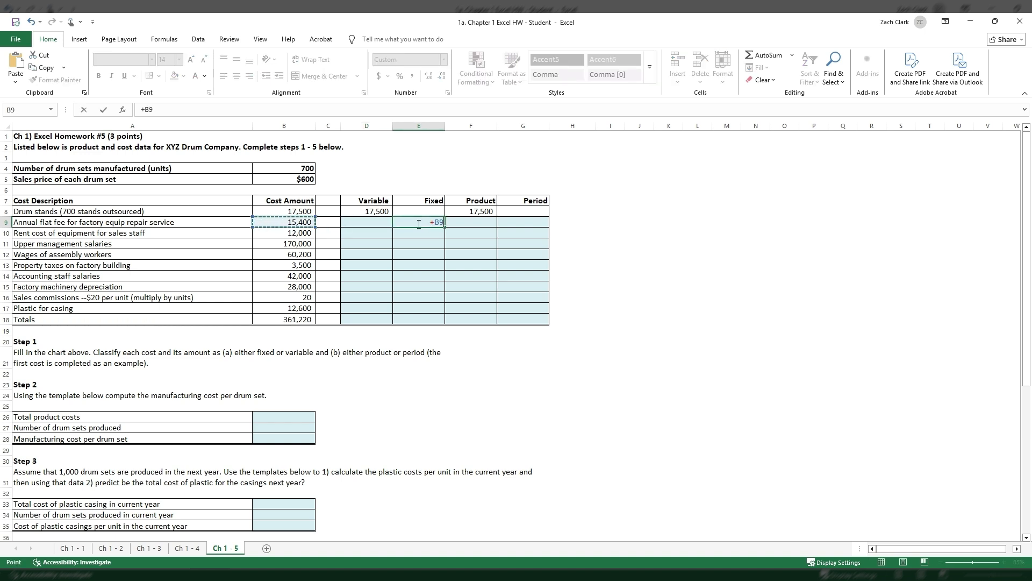
key(Return)
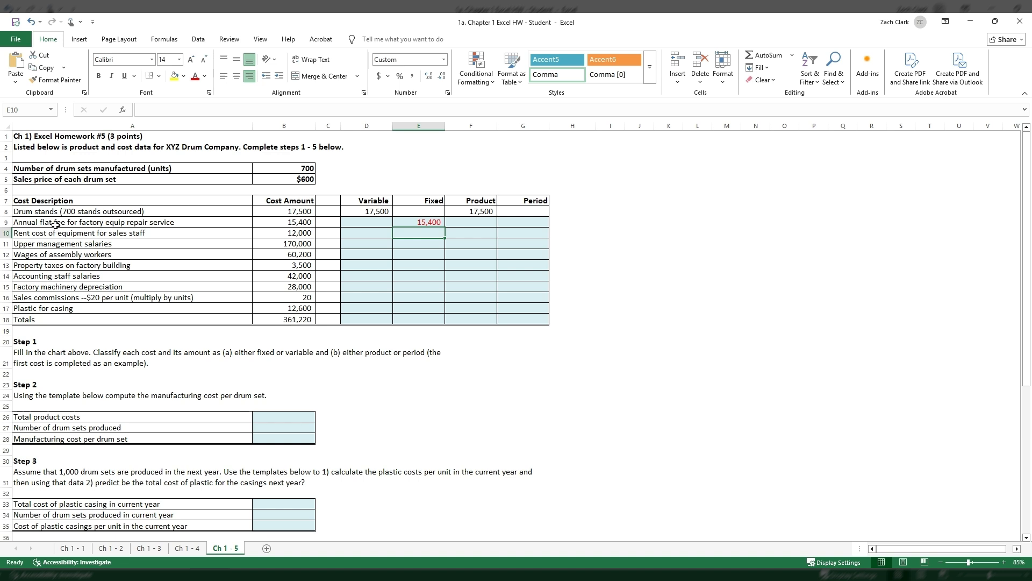
Step: Classify the annual factory equipment repair fee as a product cost by entering +B9 in F9
click(438, 225)
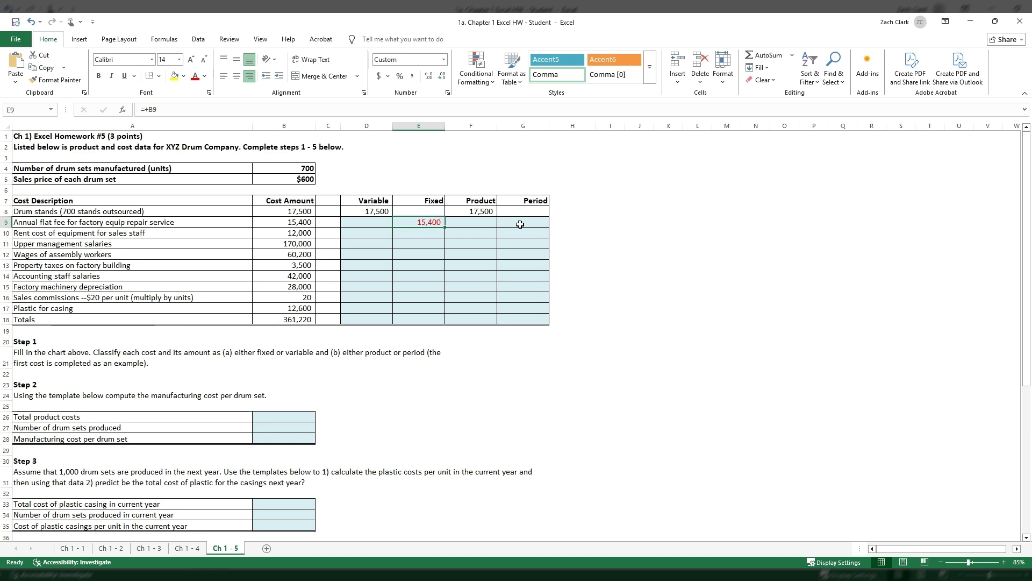
click(481, 222)
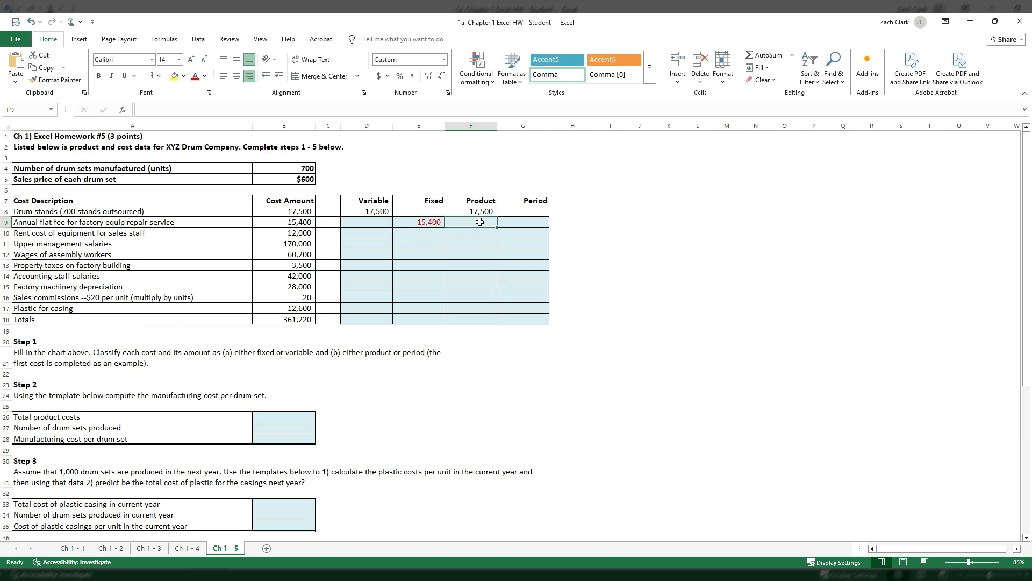
text(+)
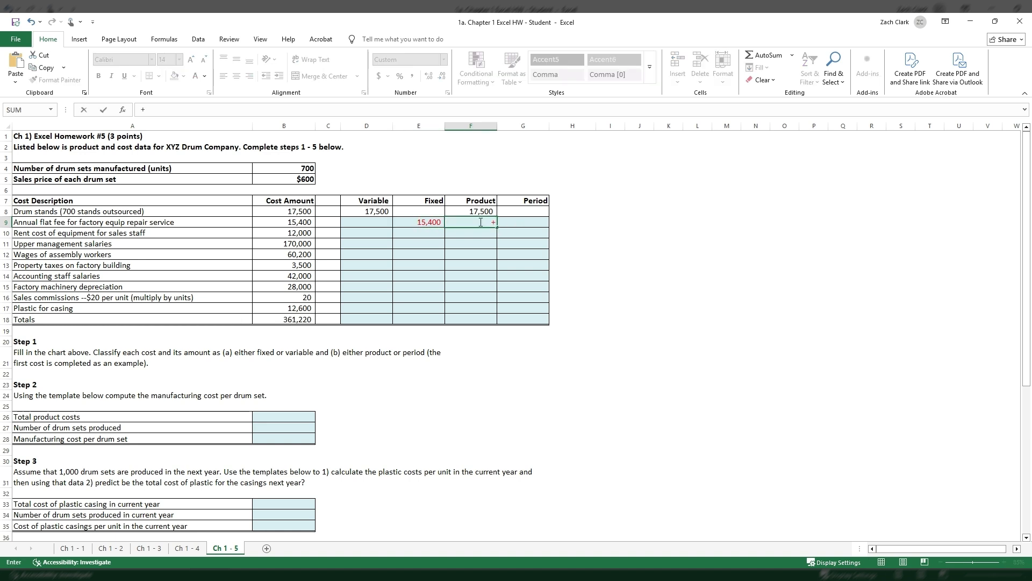
key(Left)
key(Left)
key(Left)
key(Left)
key(Return)
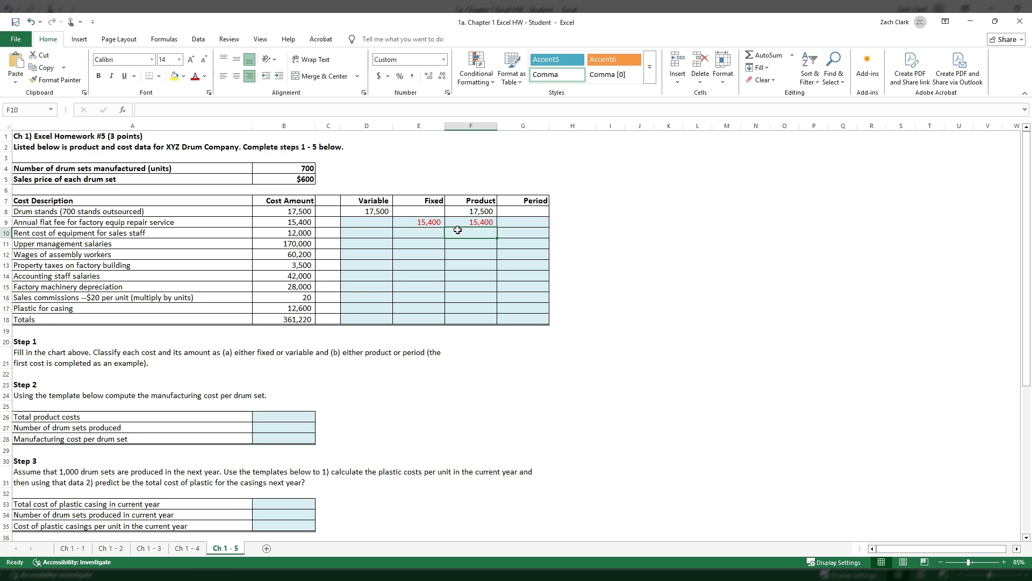
Step: Classify the rent cost of equipment for sales staff as fixed by entering +B10 in E10
click(368, 235)
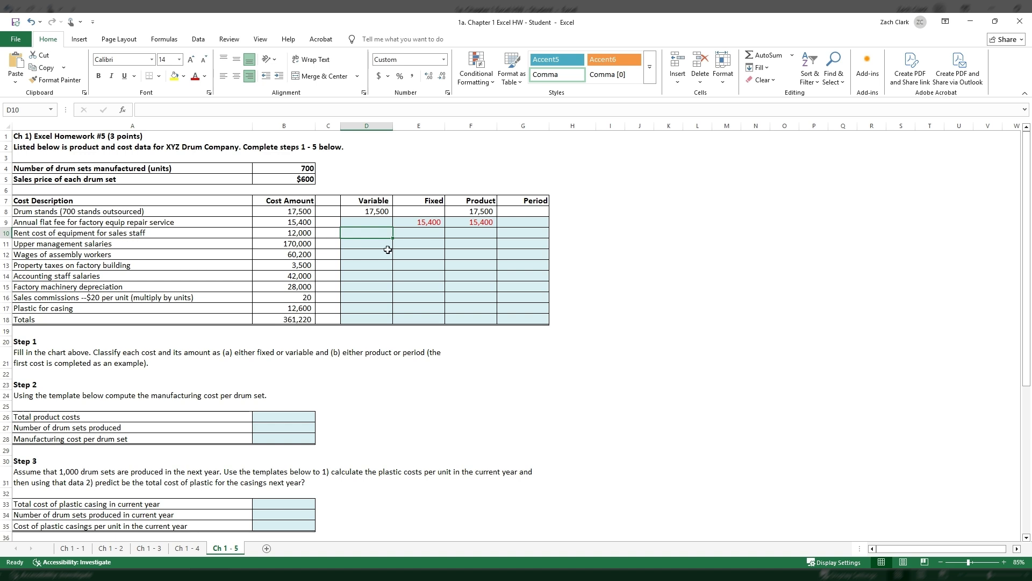
key(Right)
text(=)
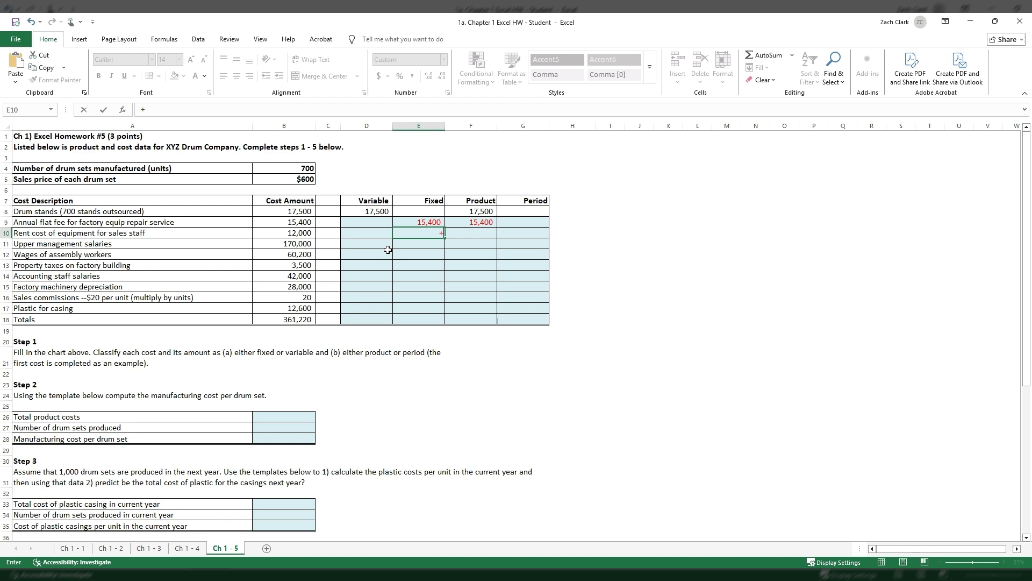
key(Left)
key(Left)
key(Left)
key(Return)
Step: Classify the sales staff equipment rent as a period cost by entering +B10 in G10
key(Up)
key(Right)
key(Right)
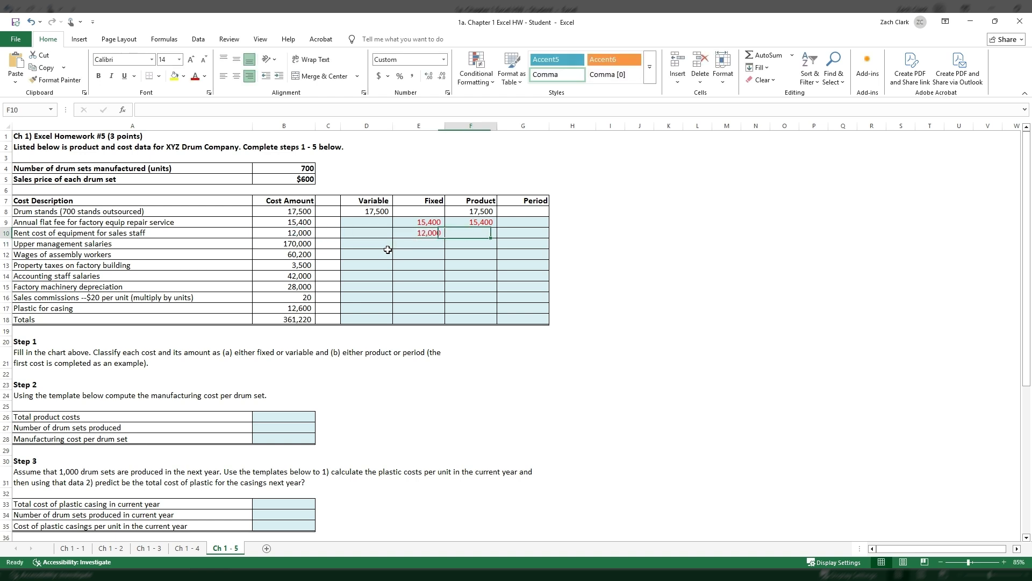
text(+)
key(Left)
key(Left)
key(Left)
key(Left)
key(Left)
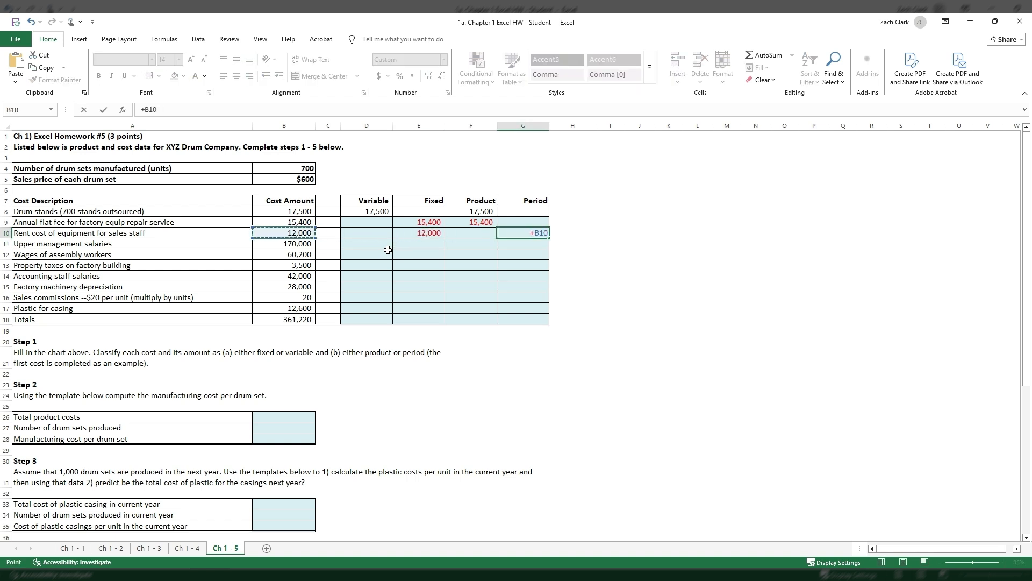
key(Return)
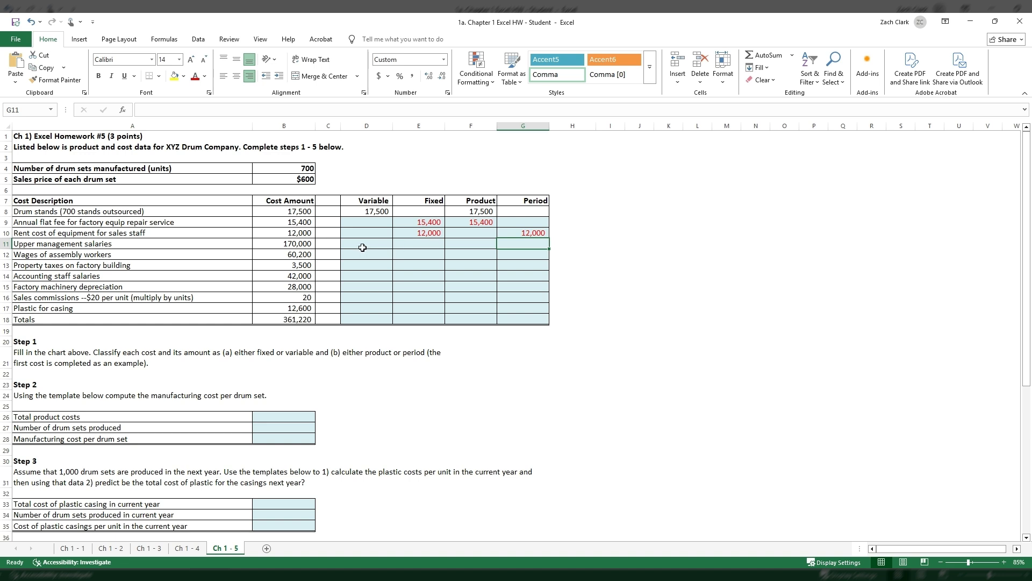
Step: Classify upper management salaries as fixed by entering +B11 in E11
click(412, 245)
text(+C11)
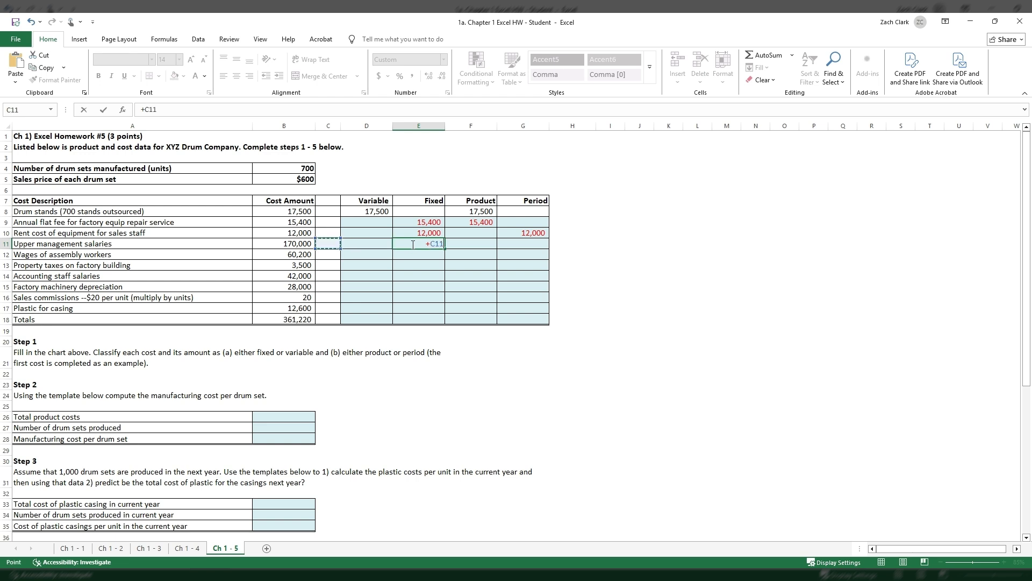
click(285, 244)
key(Return)
click(412, 244)
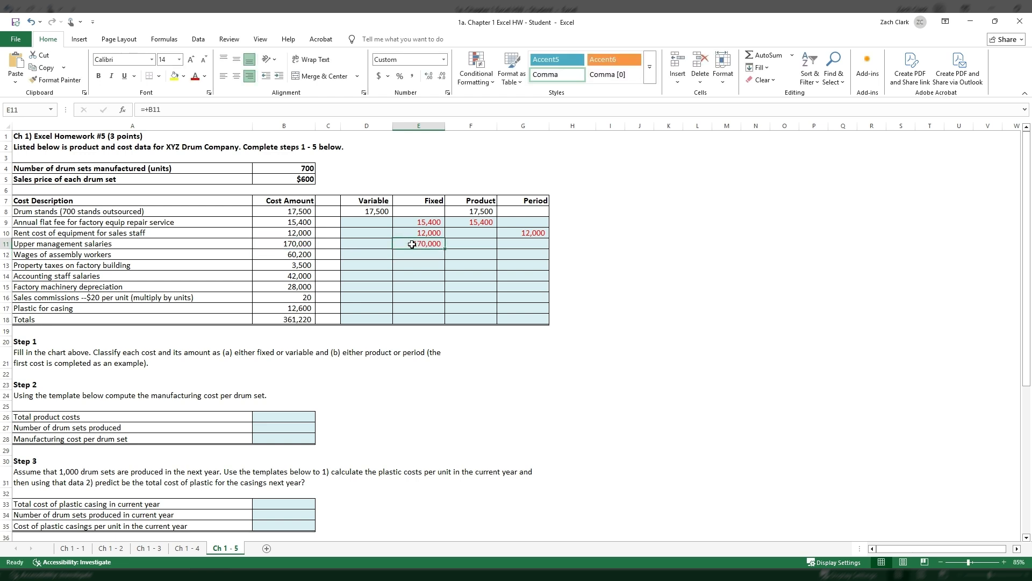
Step: Classify upper management salaries as a period cost by entering +B11 in G11
click(477, 246)
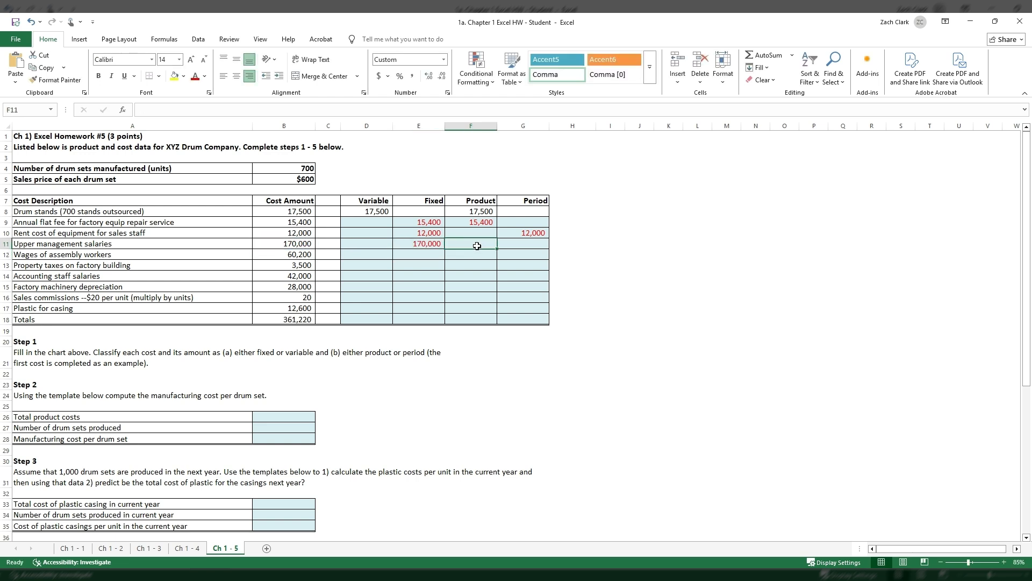
key(Right)
text(+)
key(Left)
key(Left)
key(Left)
key(Left)
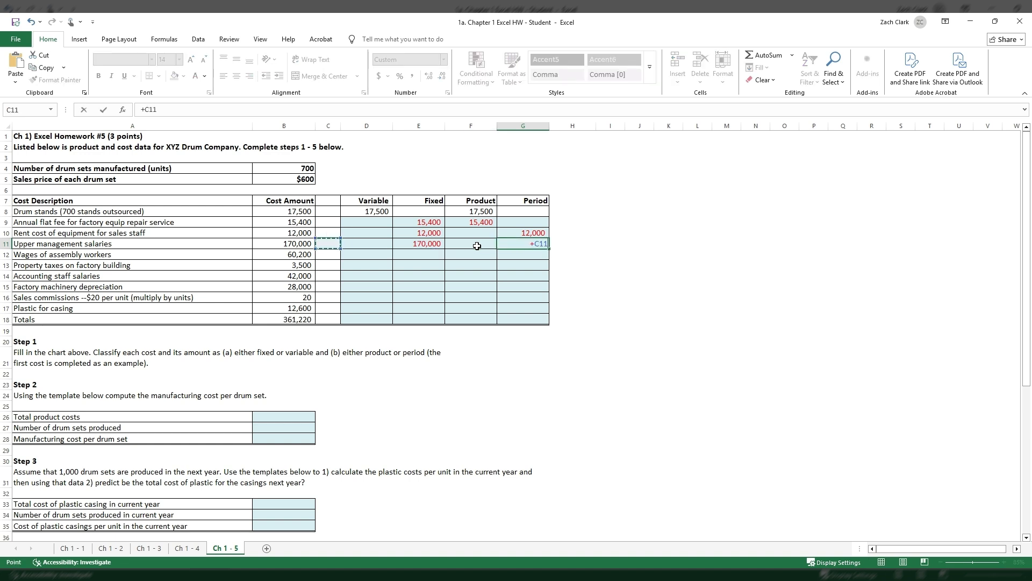
key(Left)
key(Return)
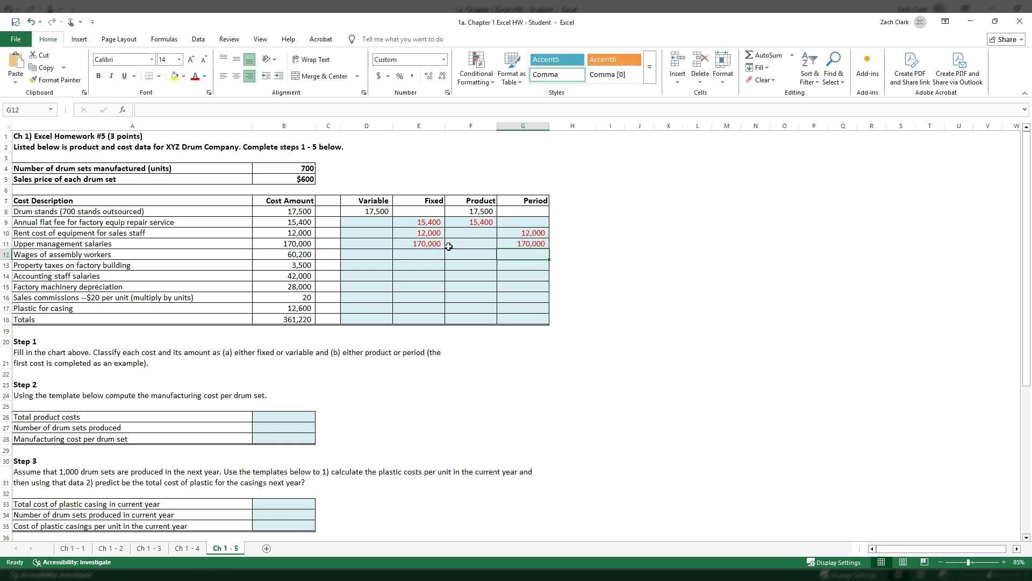
click(412, 259)
click(535, 235)
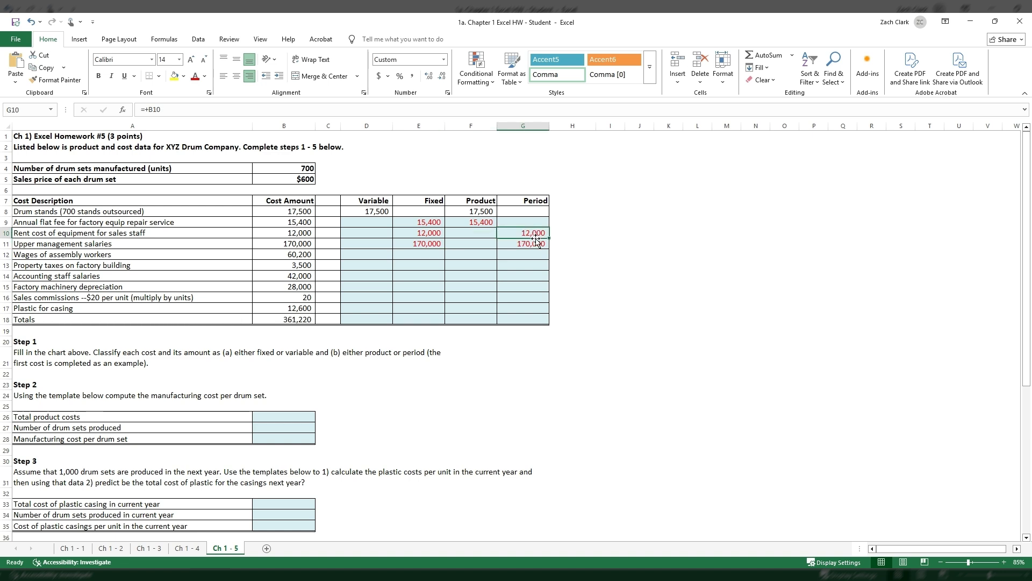
drag(536, 240, 536, 233)
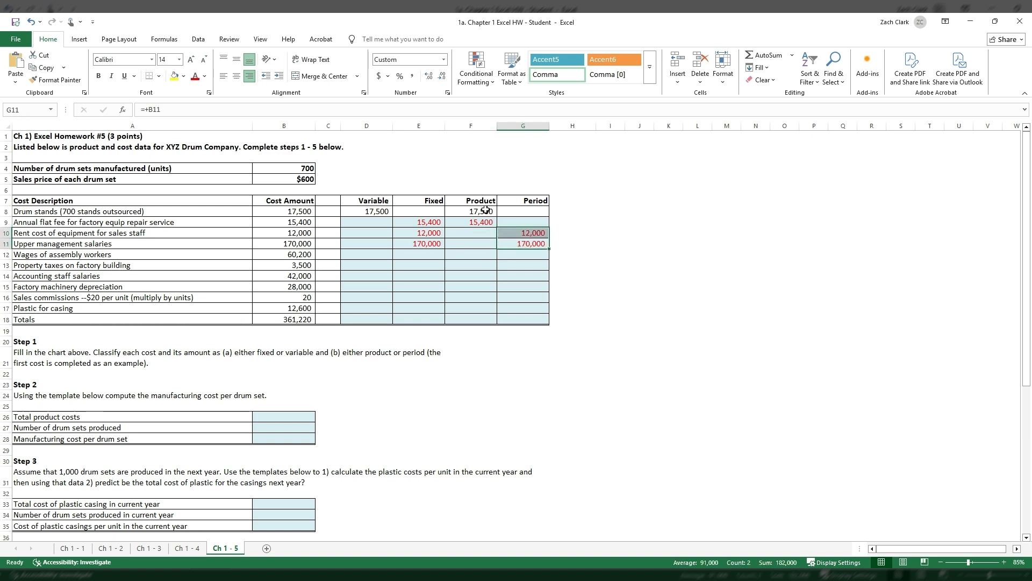
click(485, 221)
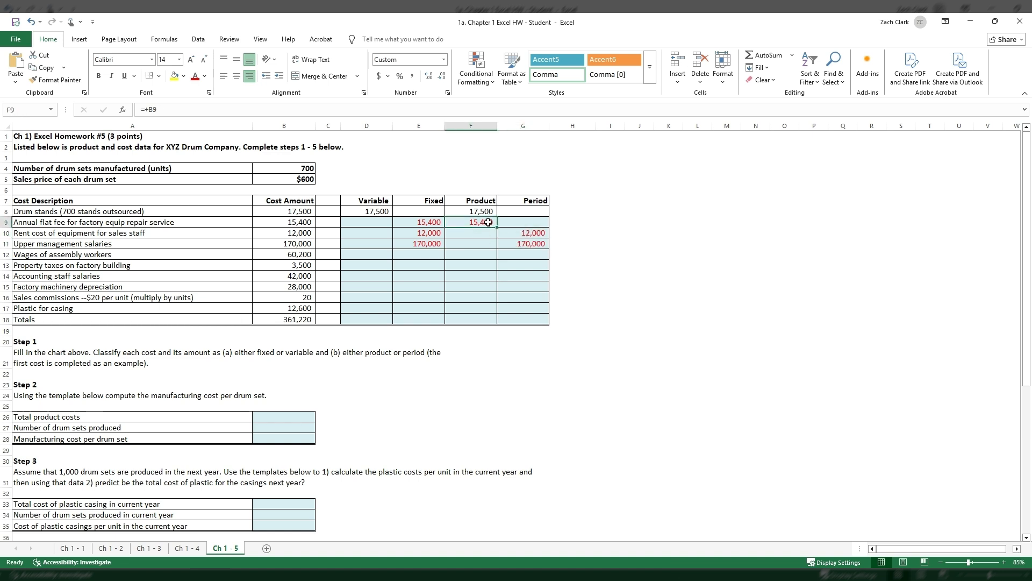
Step: Classify the wages of assembly workers as variable by entering +B12 in D12
click(431, 254)
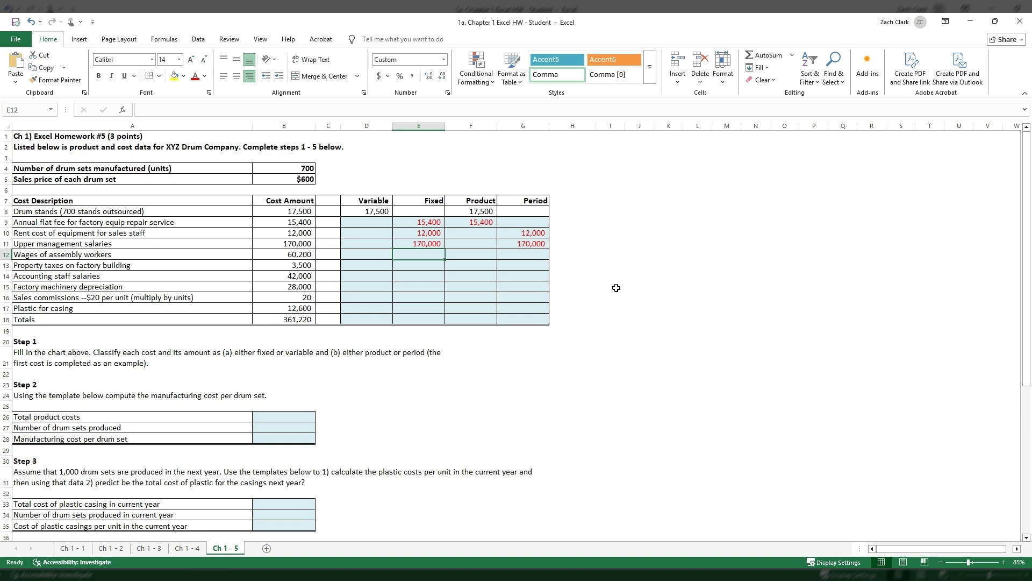
key(Left)
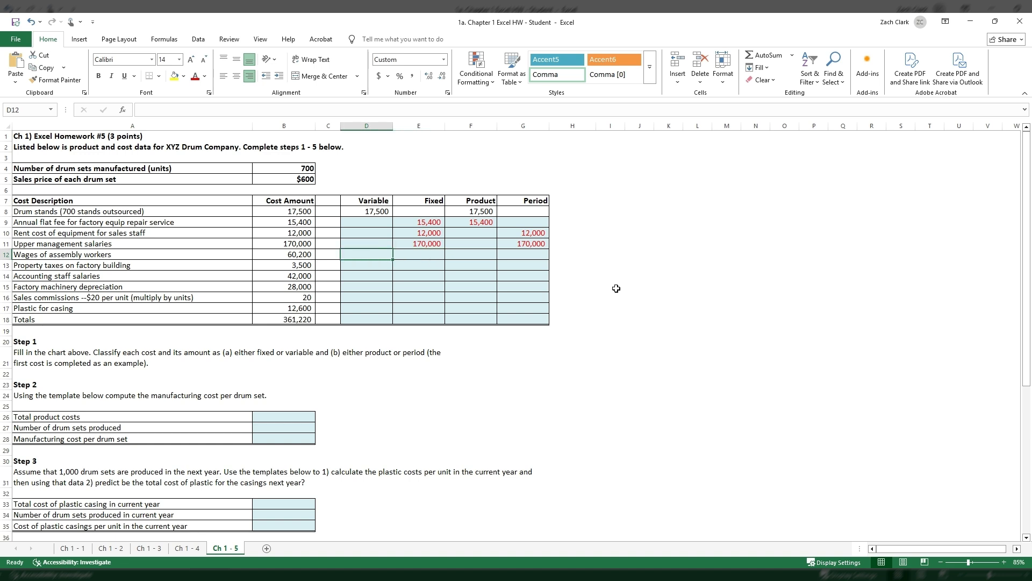
text(+)
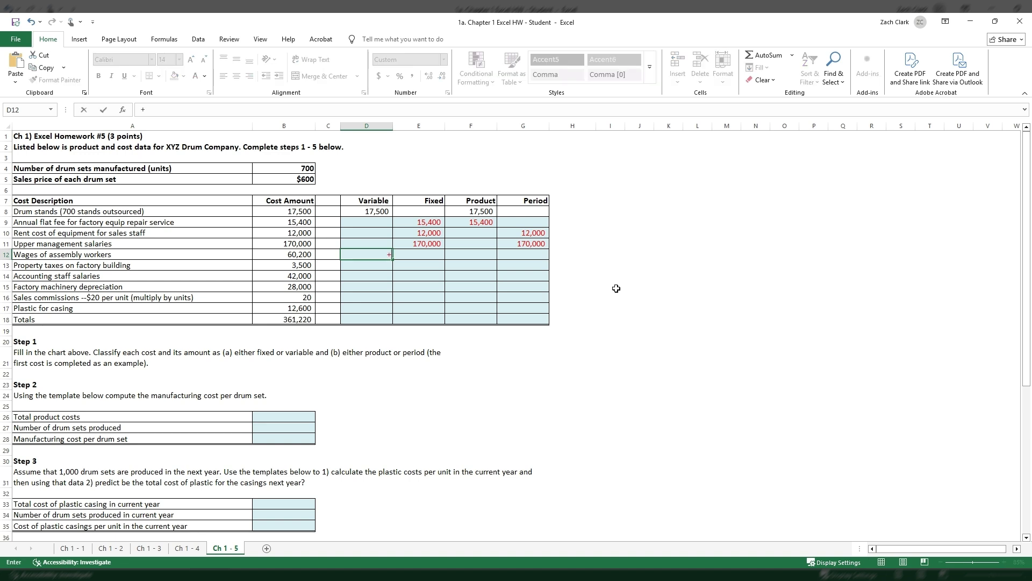
key(Left)
key(Left)
key(Return)
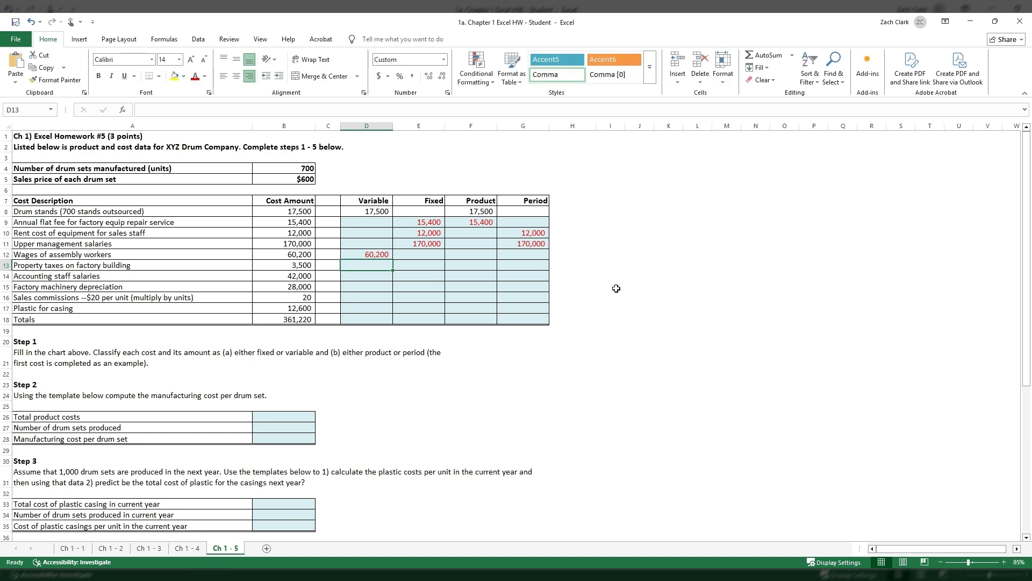
Step: Classify the wages of assembly workers as a product cost by referencing B12 in F12
key(Up)
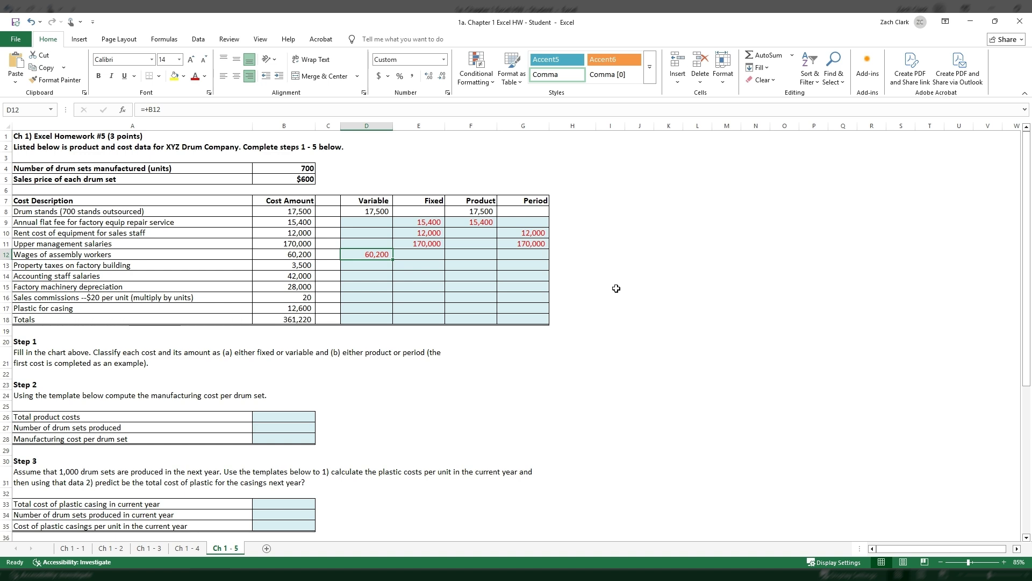
key(Right)
key(Right)
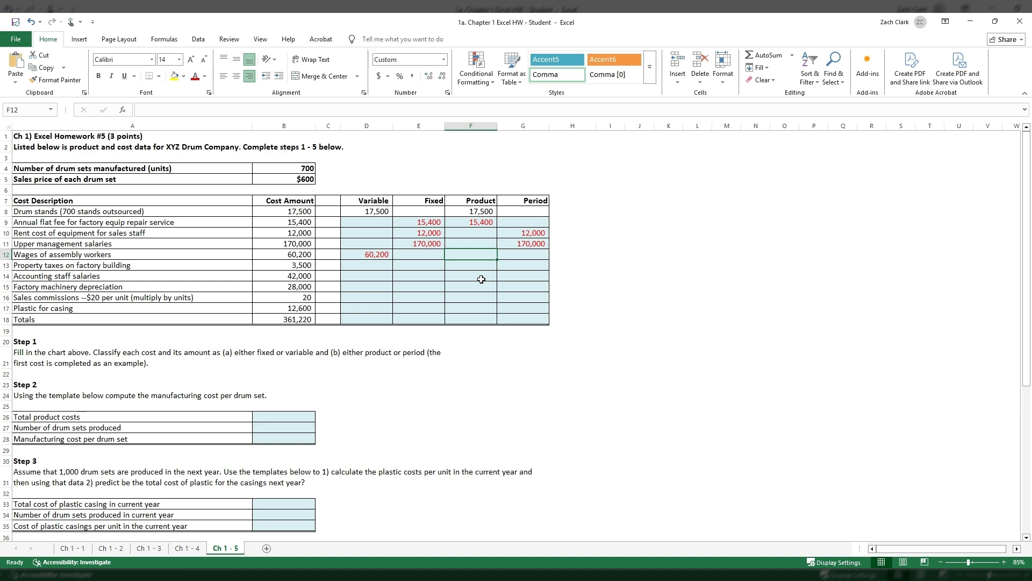
text(=)
key(Left)
key(Left)
key(Left)
key(Left)
key(Return)
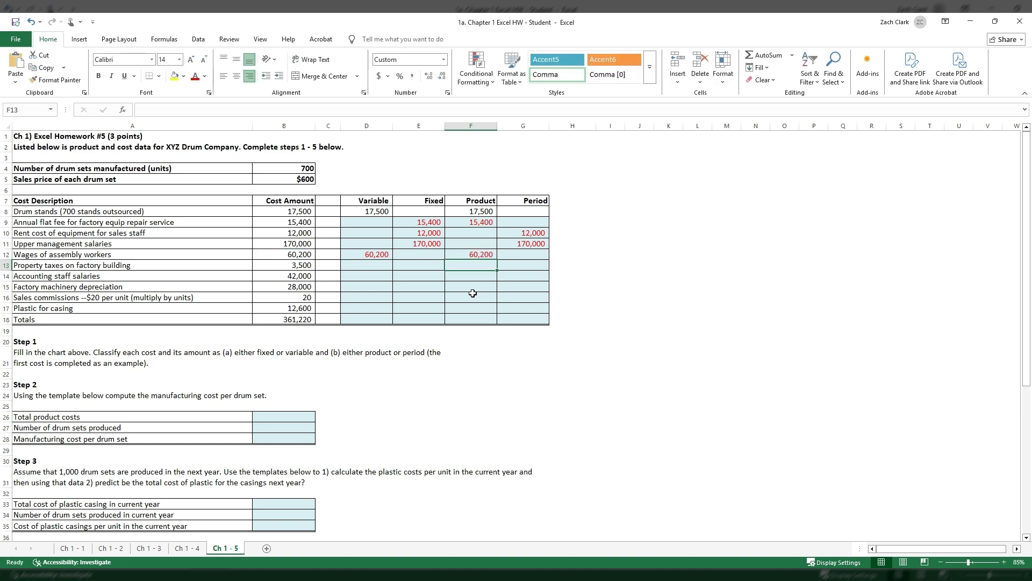
click(435, 266)
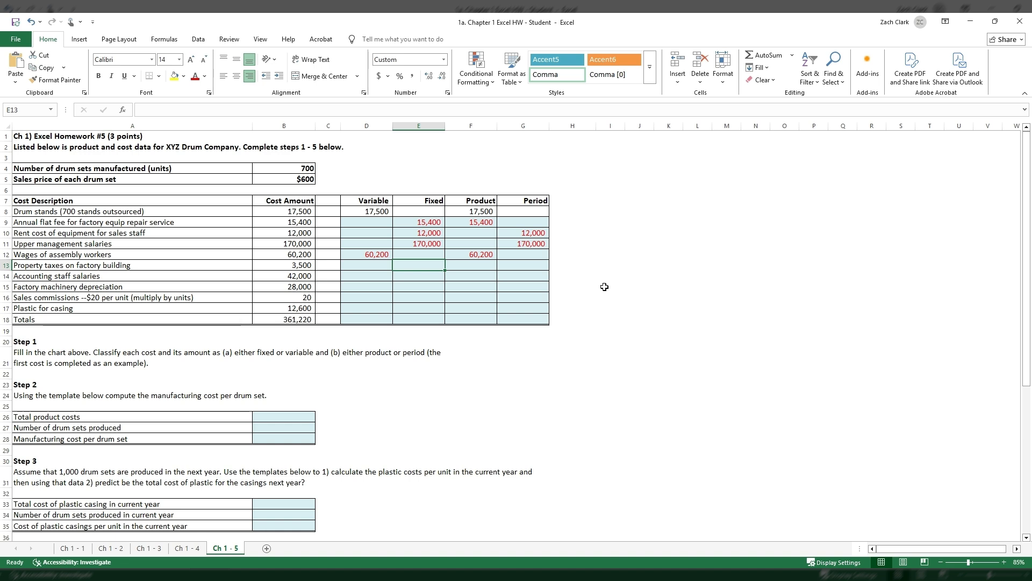
key(Left)
key(Right)
key(Left)
key(Right)
key(Left)
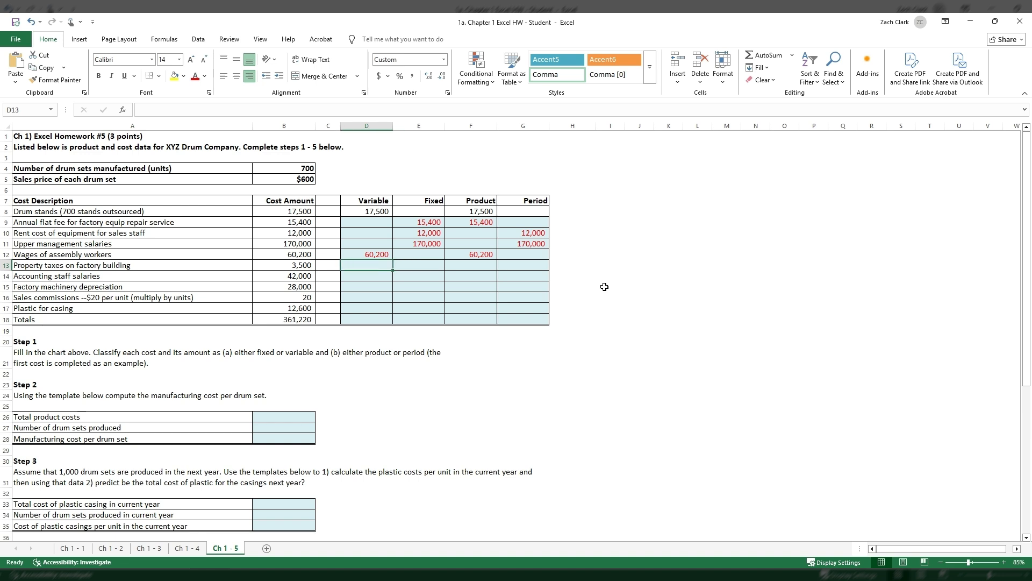
key(Right)
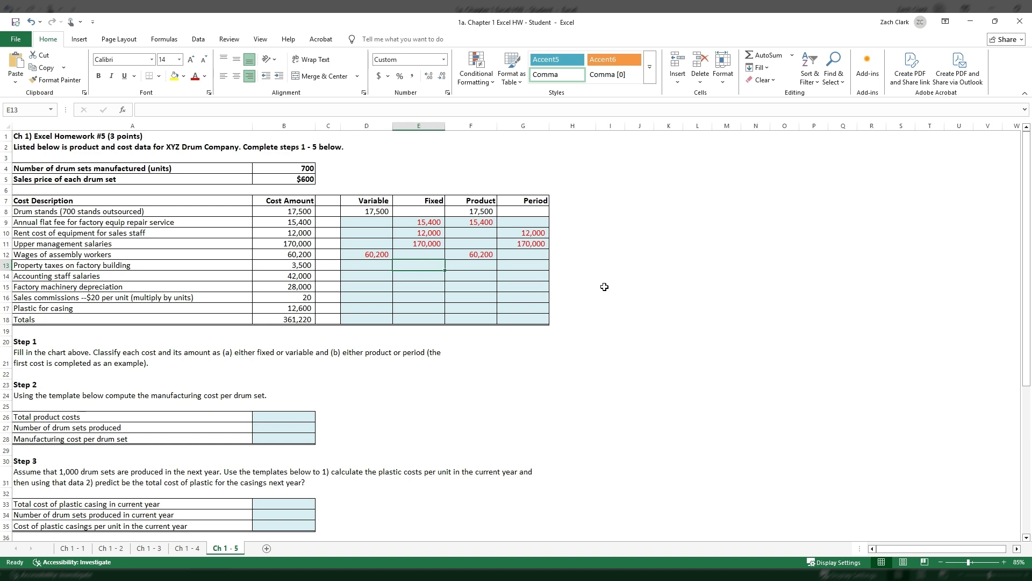
key(Left)
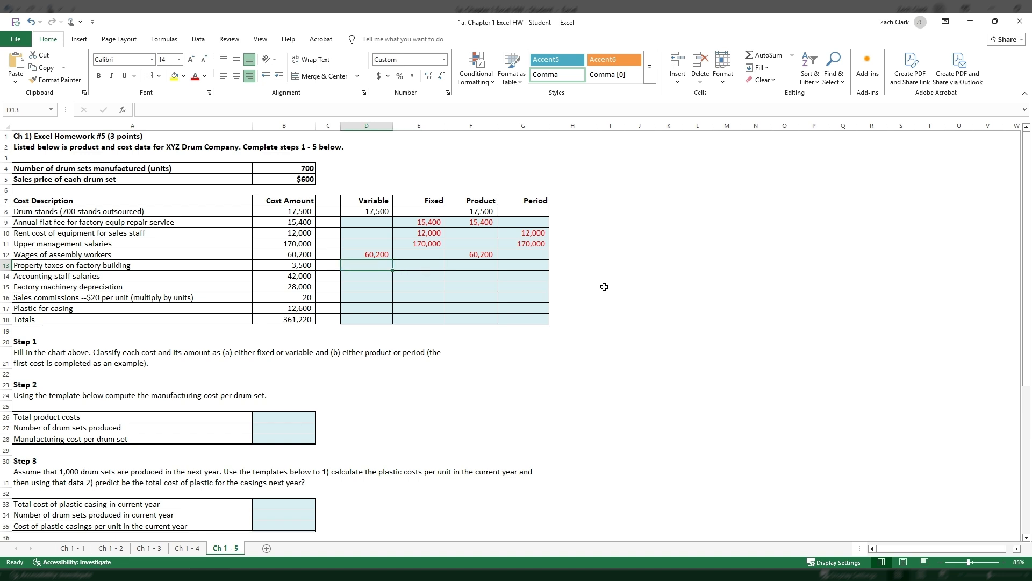
Step: Classify the property taxes on the factory building as fixed by entering +B13 in E13
key(Right)
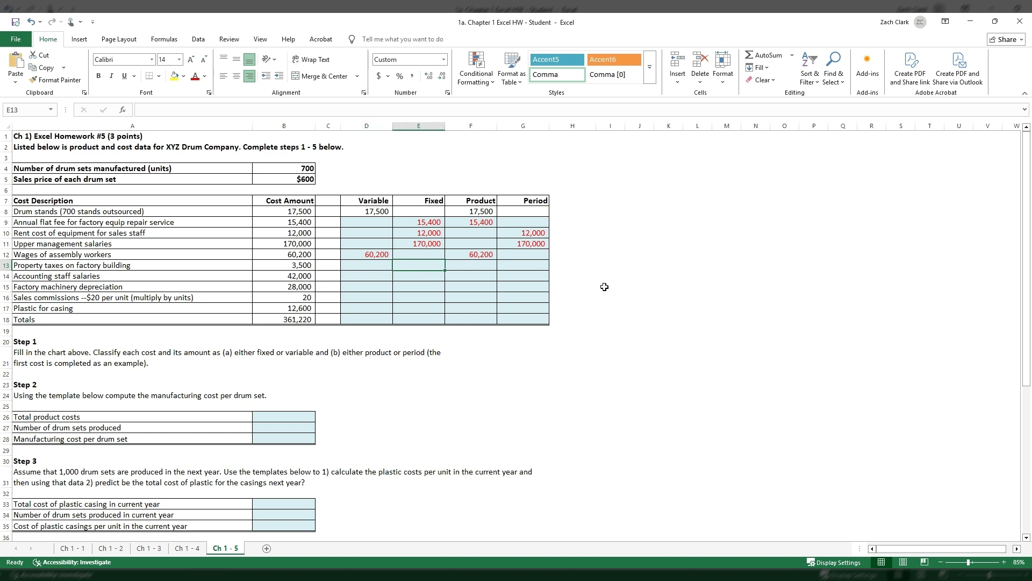
text(+)
key(Left)
key(Left)
key(Left)
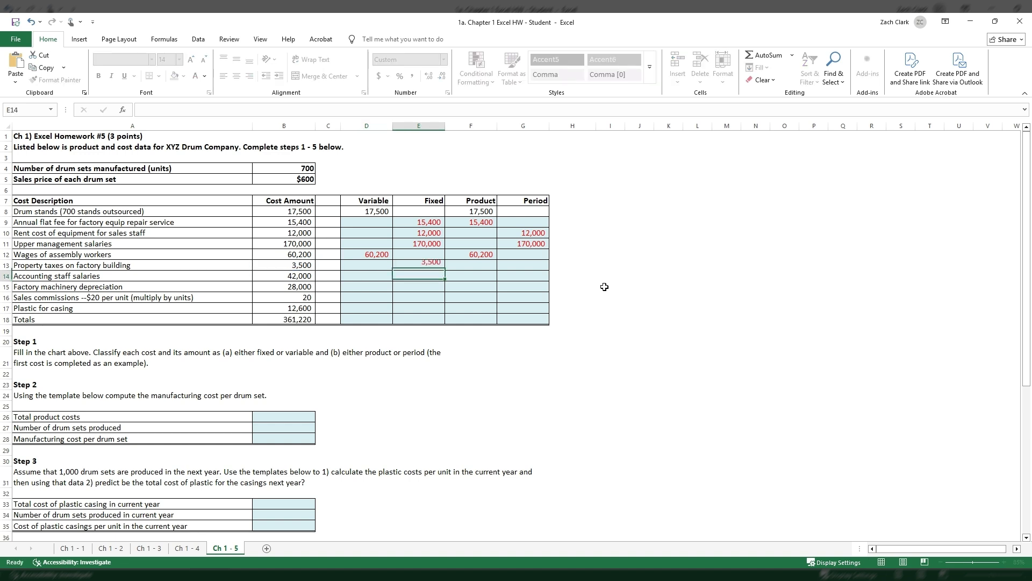
key(Return)
Step: Classify the property taxes on the factory building as a product cost by entering +B13 in F13
key(Up)
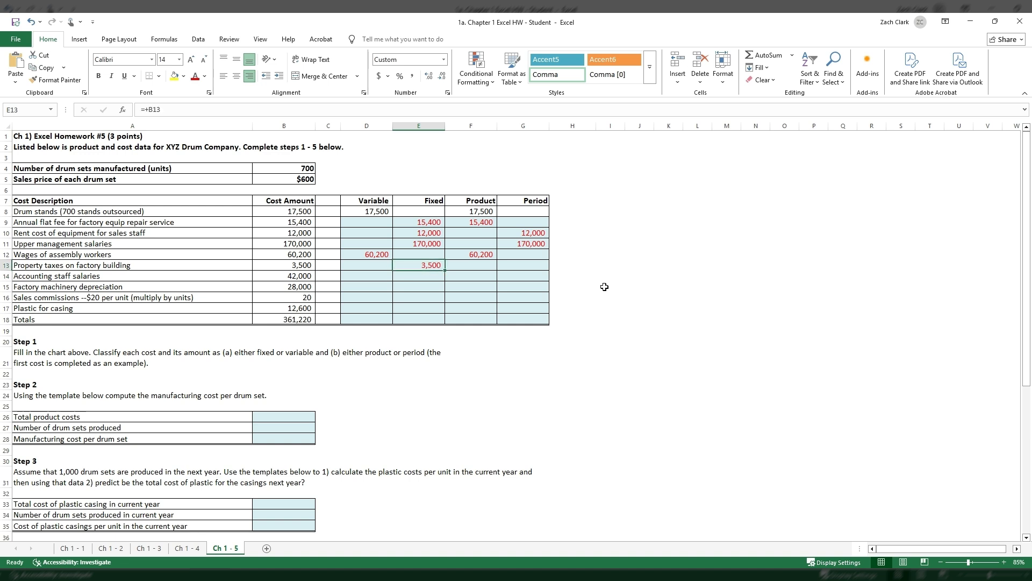
key(Right)
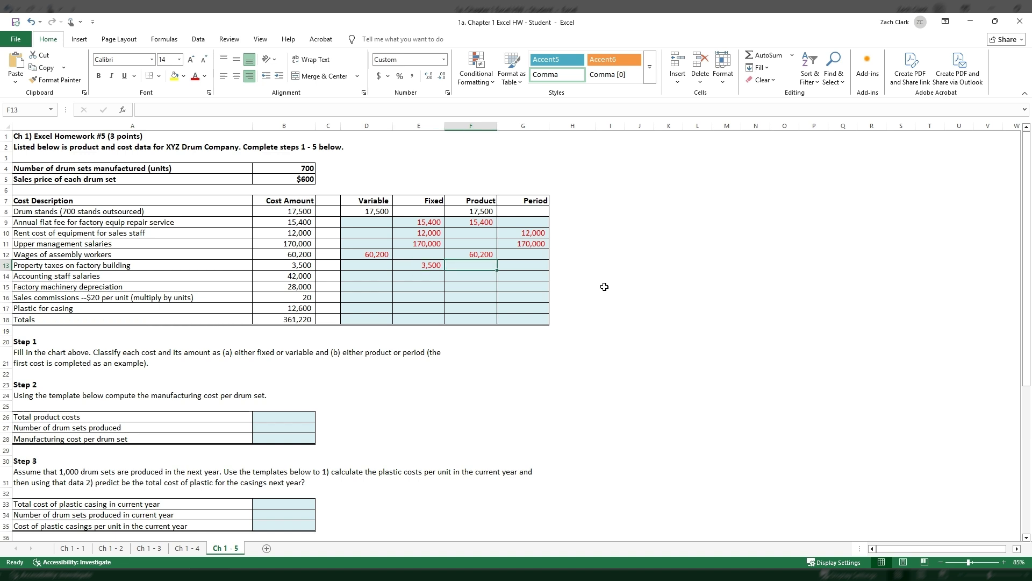
key(Left)
key(Right)
text(+)
key(Left)
key(Left)
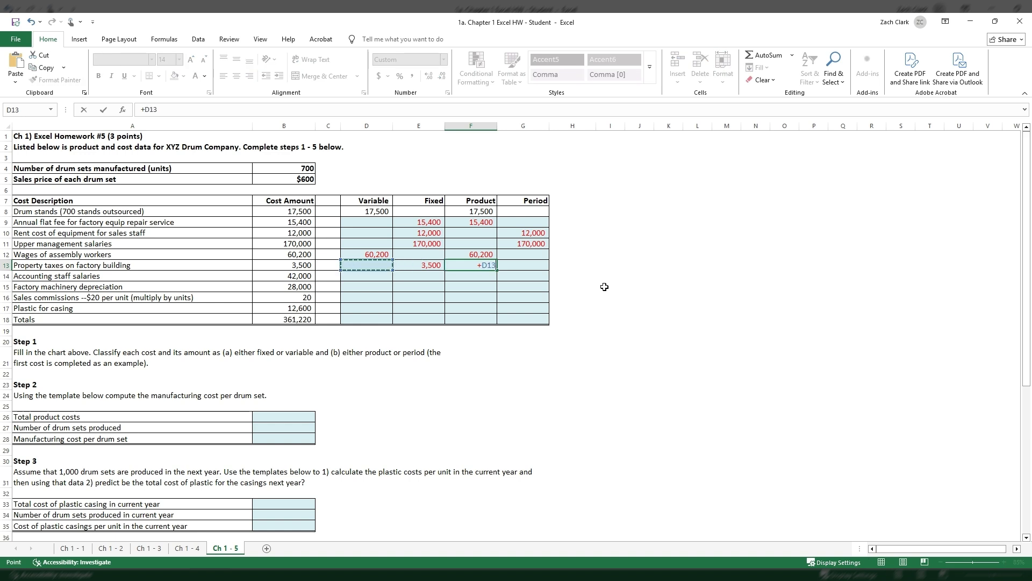
key(Left)
key(Left)
key(Return)
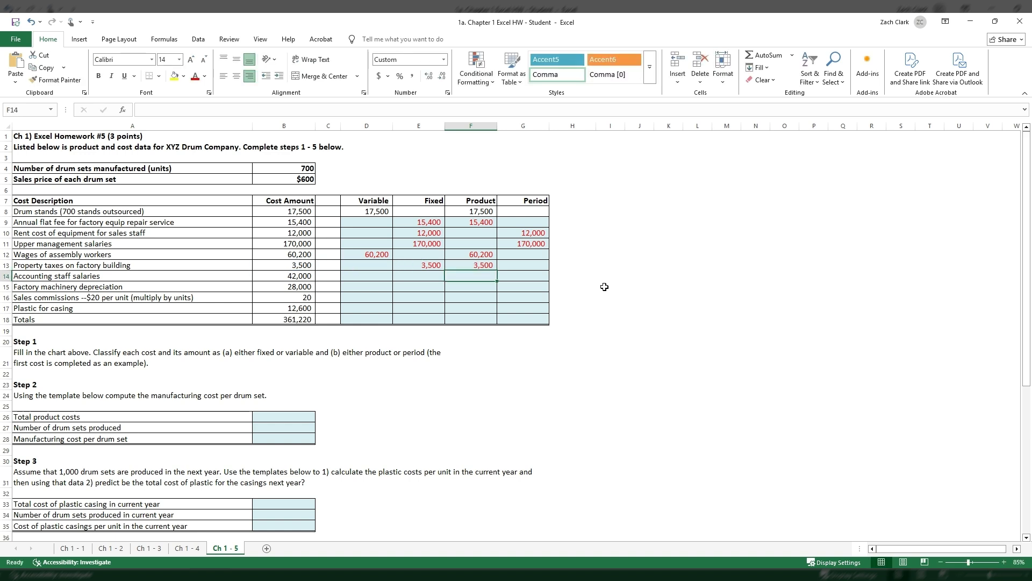
click(487, 264)
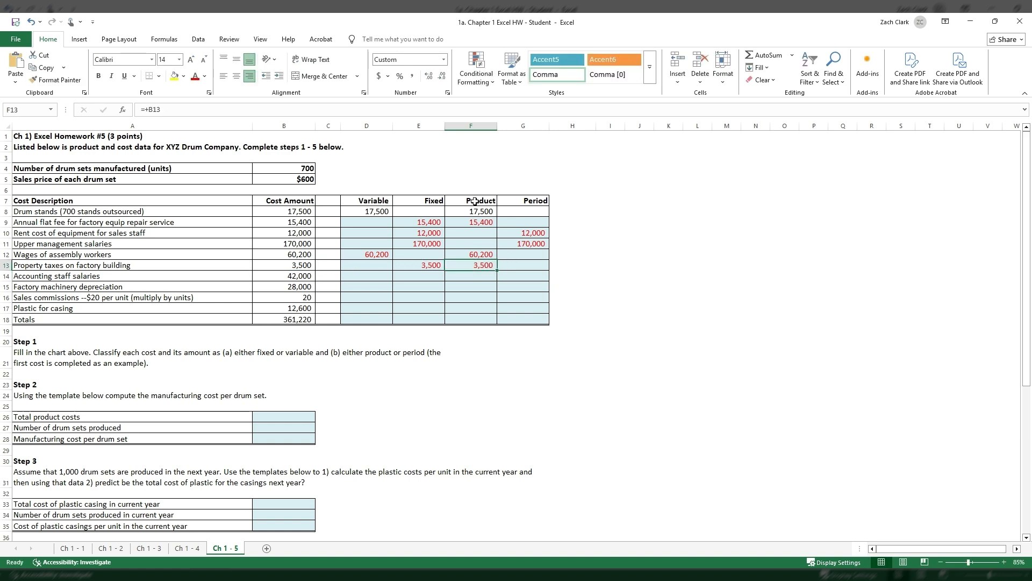
click(387, 278)
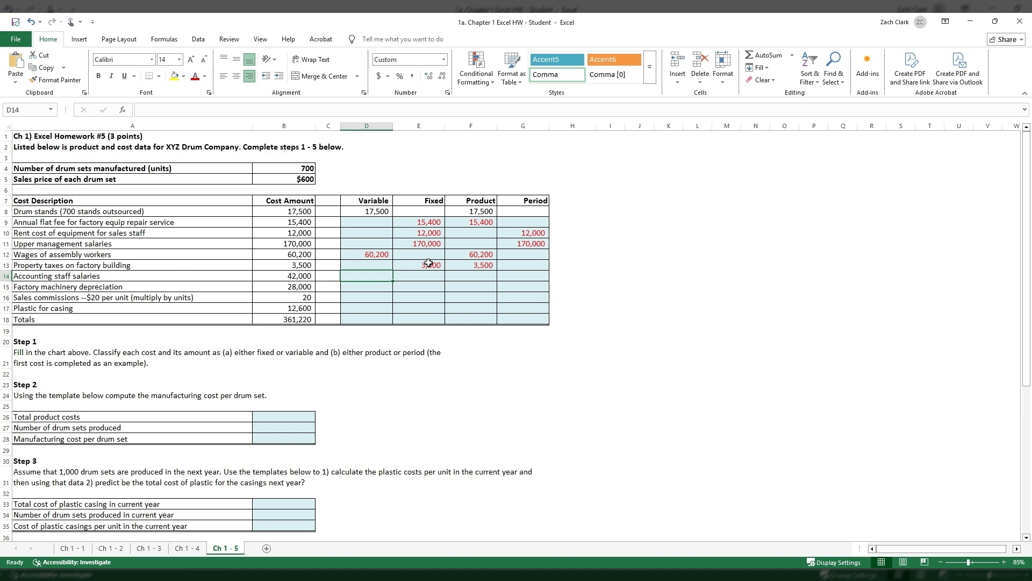
click(428, 263)
click(478, 264)
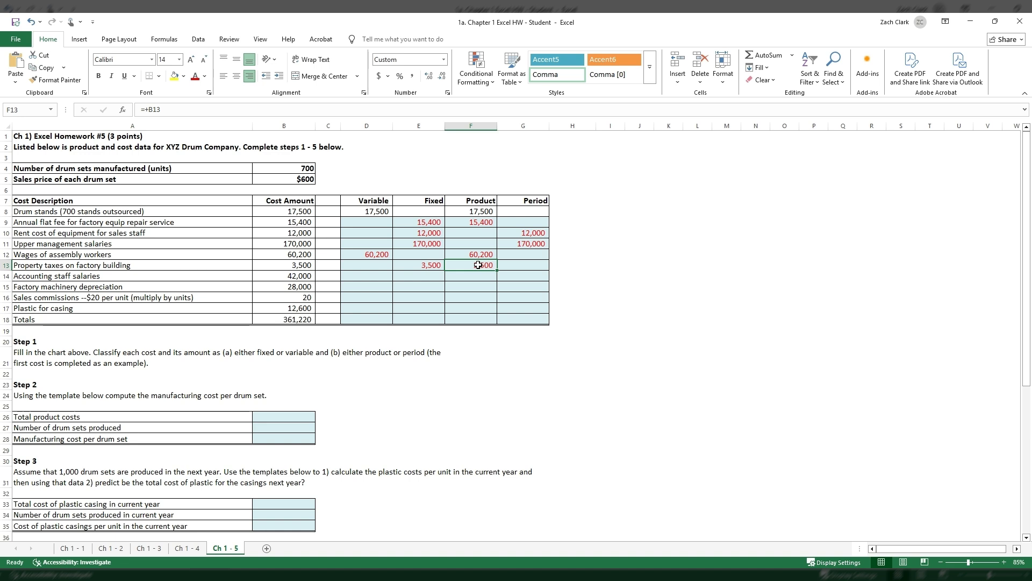
click(529, 265)
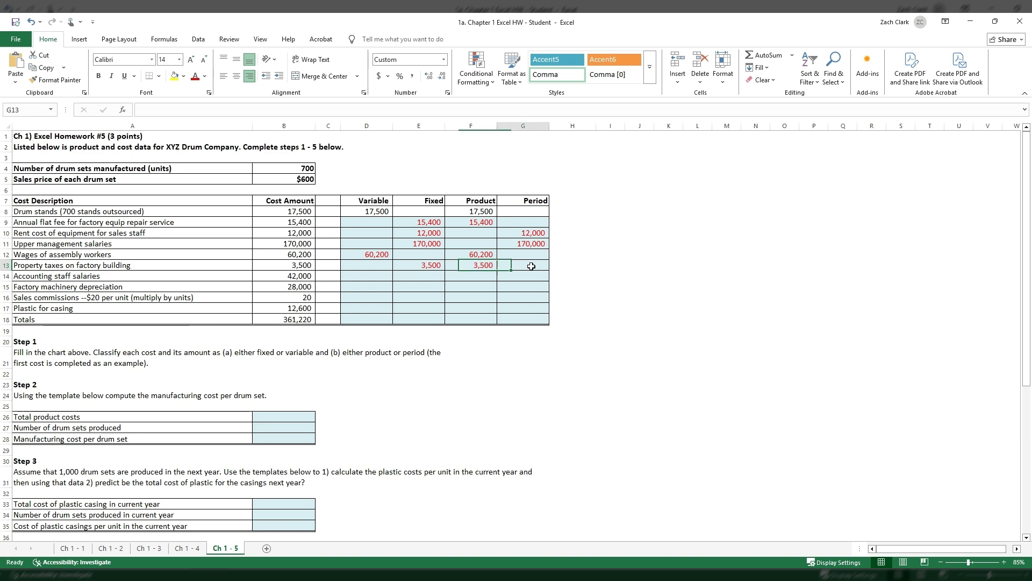
Step: Classify the accounting staff salaries as fixed by entering +B14 in E14
click(425, 274)
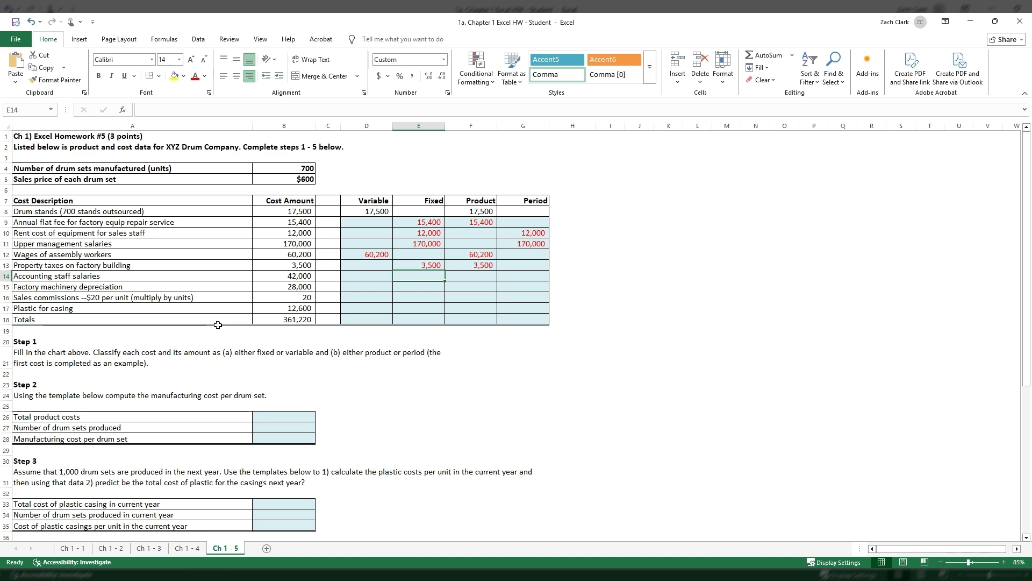
key(Left)
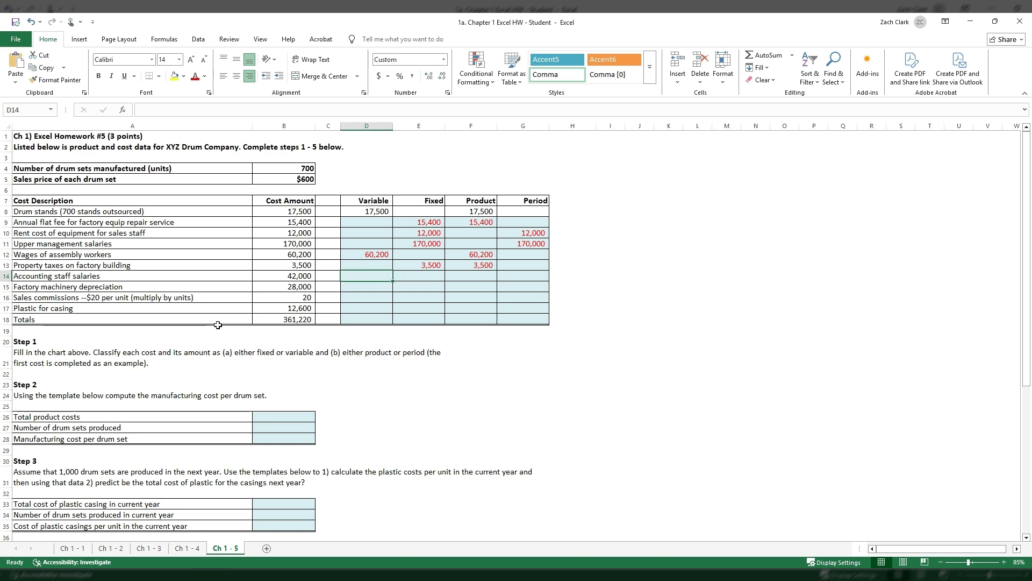
key(Right)
text(=)
key(Left)
key(Left)
key(Left)
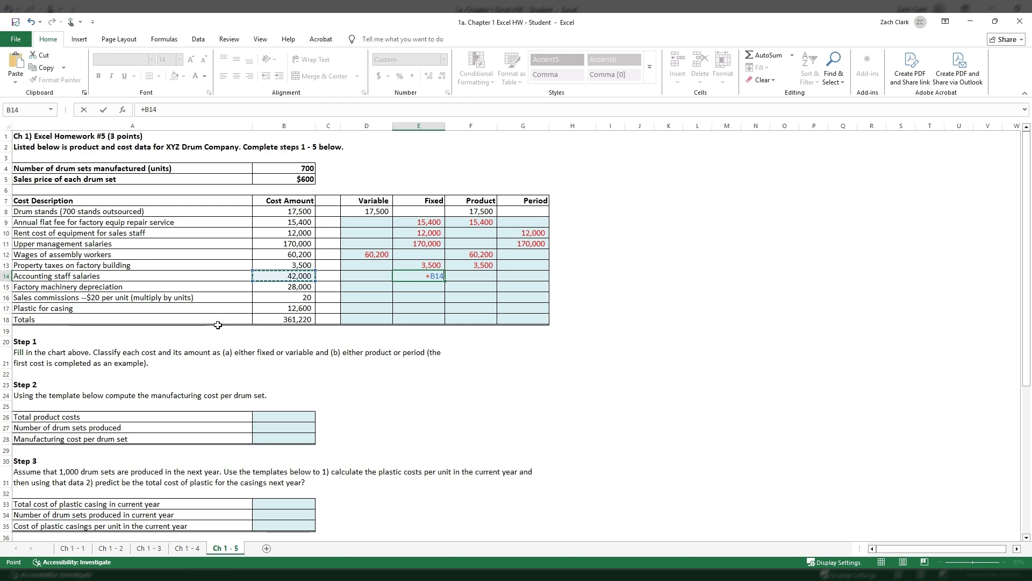
key(Return)
Step: Classify the accounting staff salaries as a period cost by entering +B14 in G14
key(Up)
key(Right)
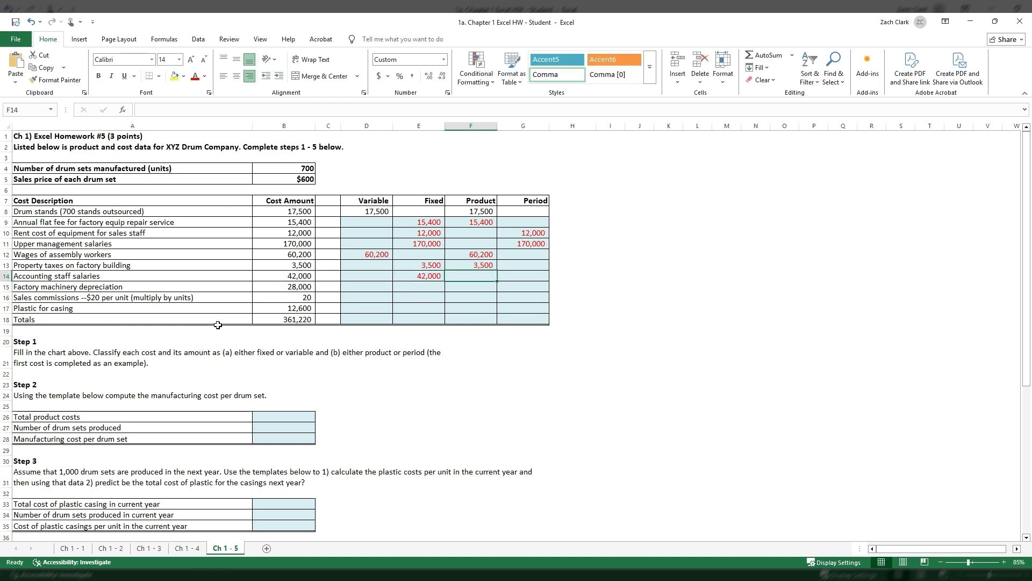
text(+)
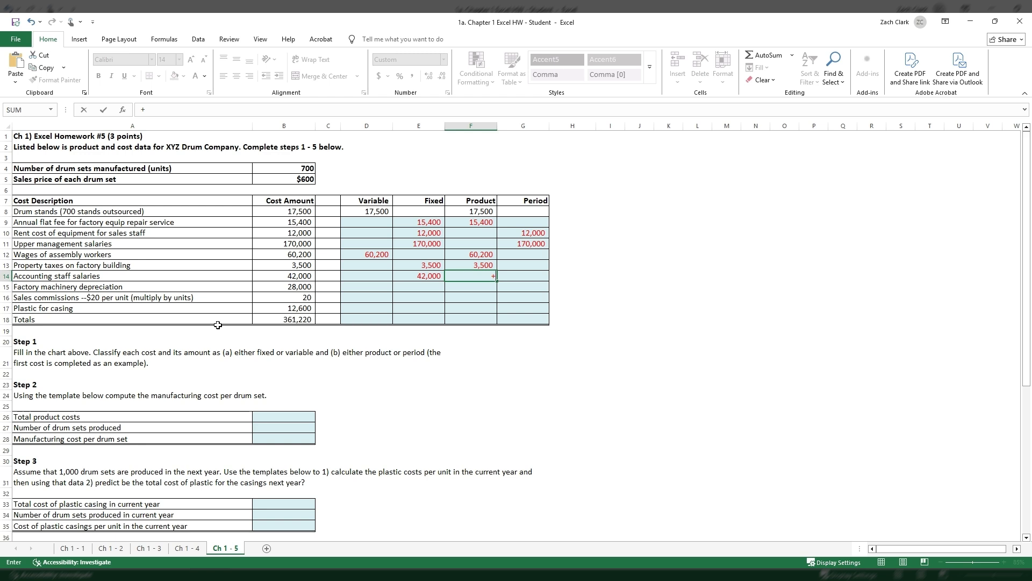
key(Escape)
key(Right)
text(+)
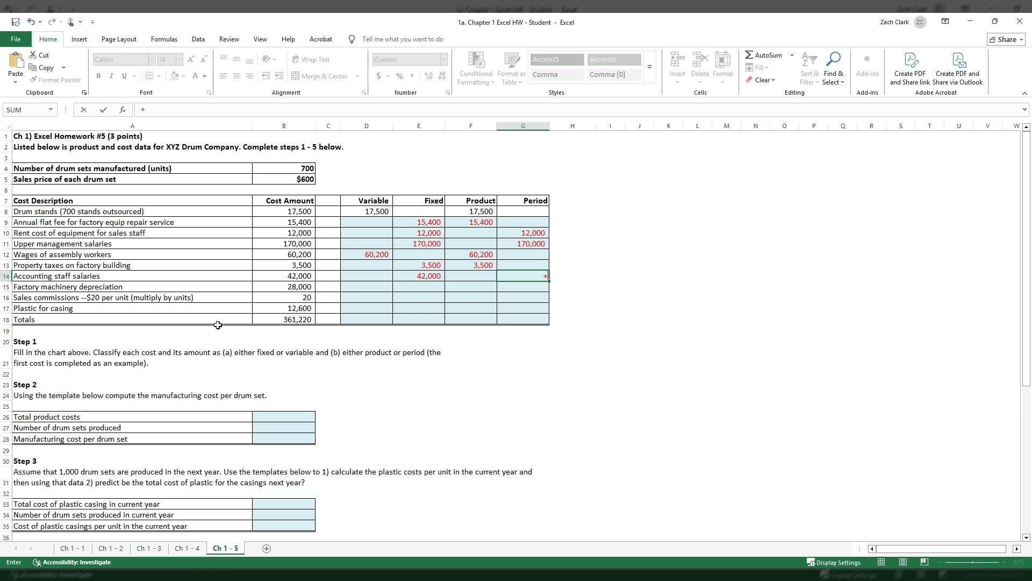
key(Left)
key(Left)
key(Left)
key(Left)
key(Left)
key(Return)
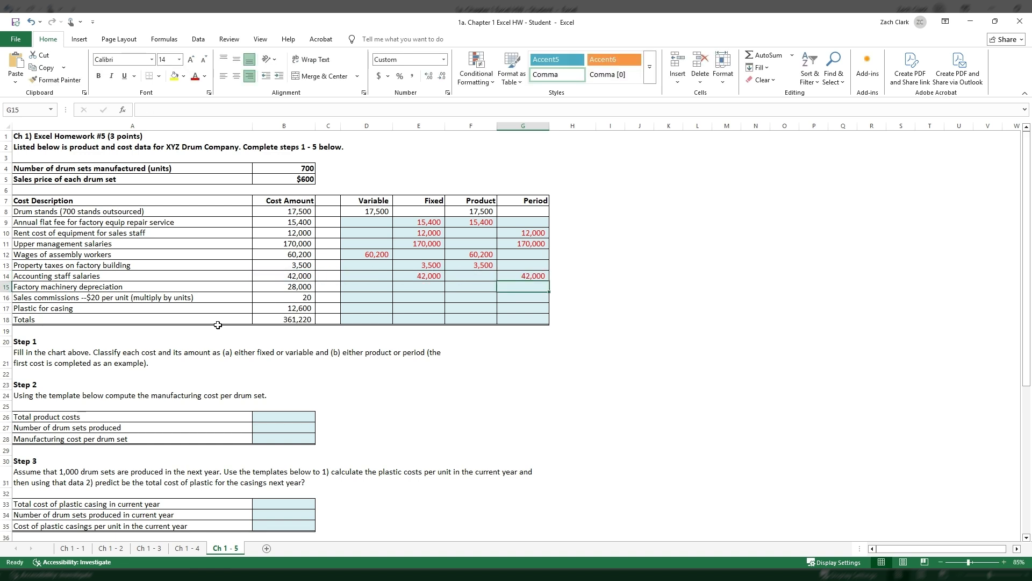
Step: Classify the factory machinery depreciation as a product cost by entering +B15 in F15
click(441, 283)
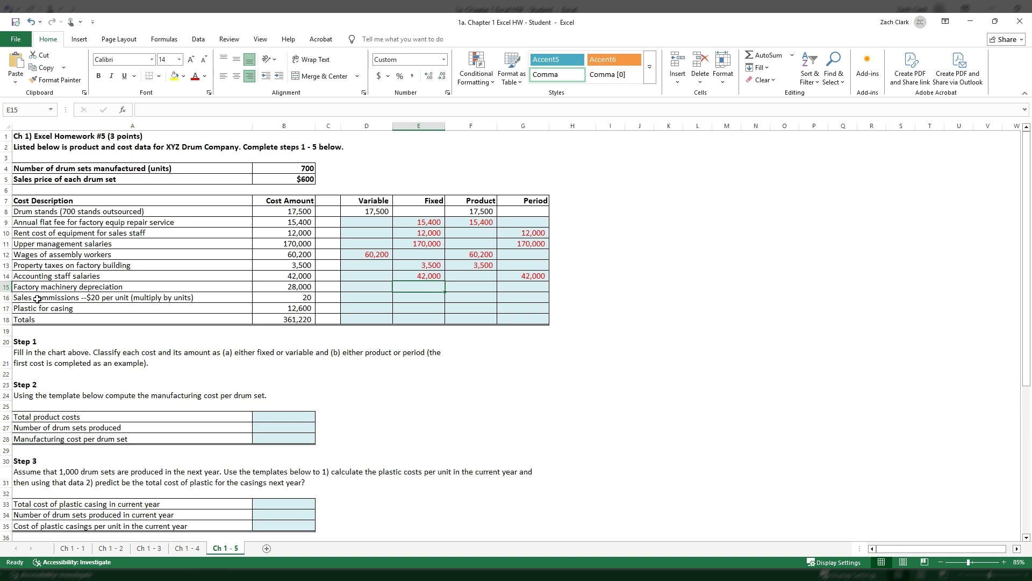
click(464, 287)
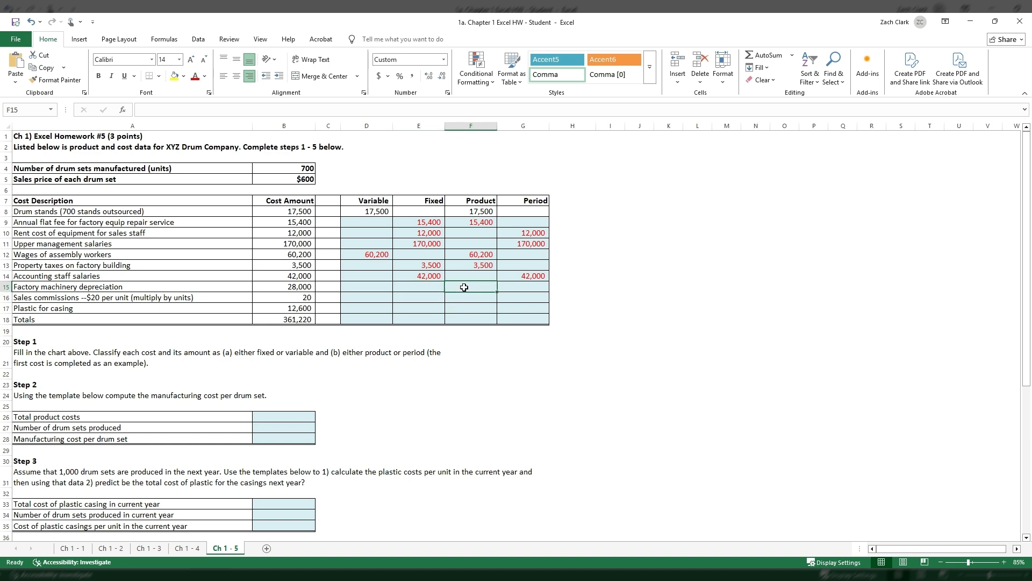
text(+)
key(Left)
key(Left)
key(Left)
key(Left)
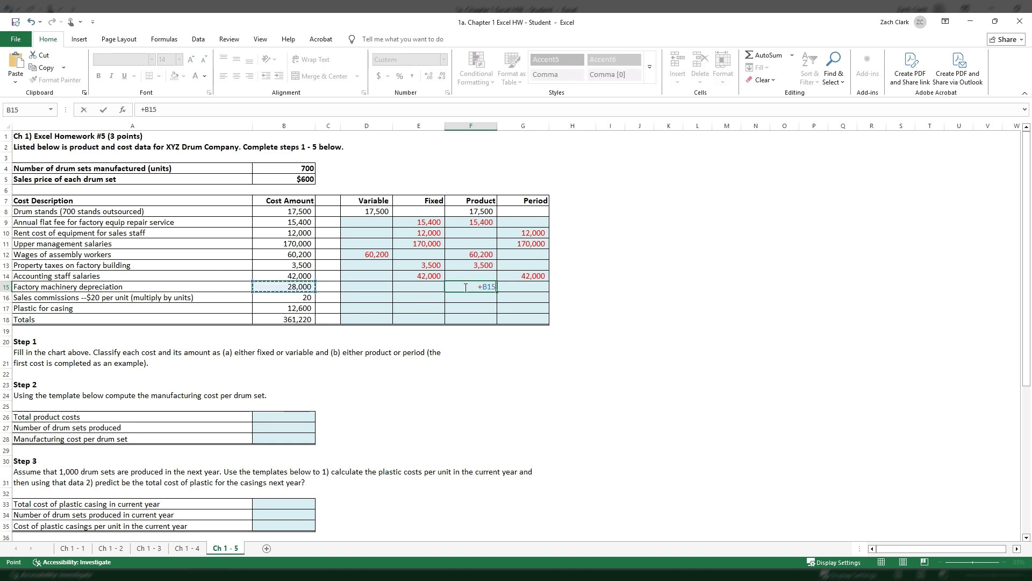
key(Return)
Step: Classify the factory machinery depreciation as fixed by entering +B15 in E15
key(Up)
key(Left)
key(Left)
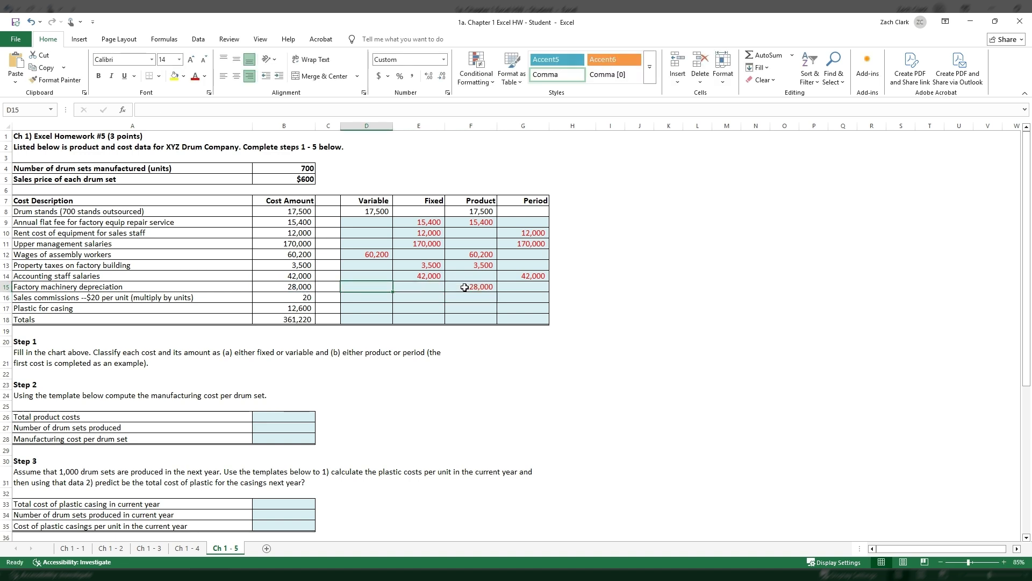
key(Right)
key(Left)
key(Right)
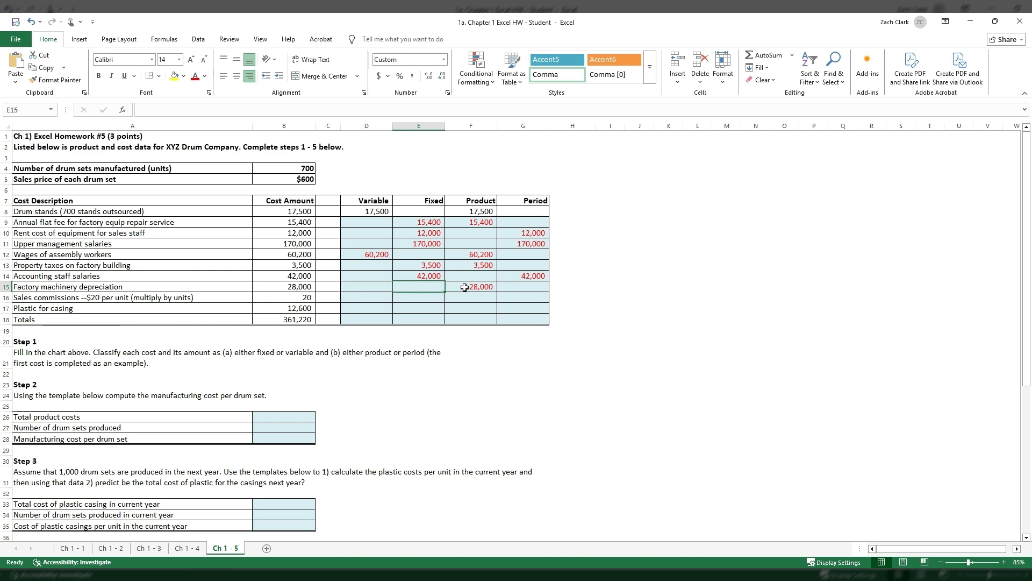
text(+)
key(Left)
key(Left)
key(Left)
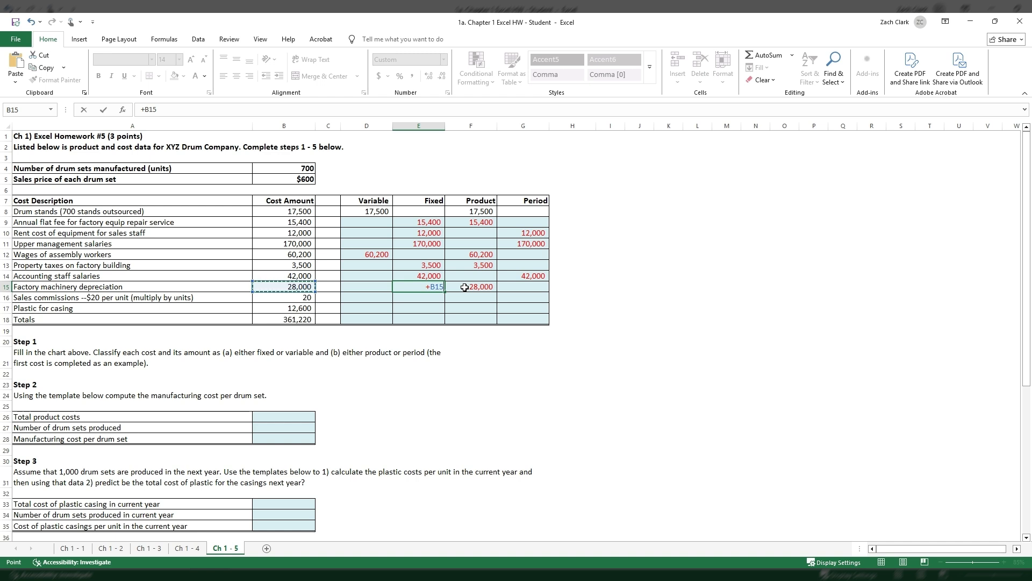
key(Return)
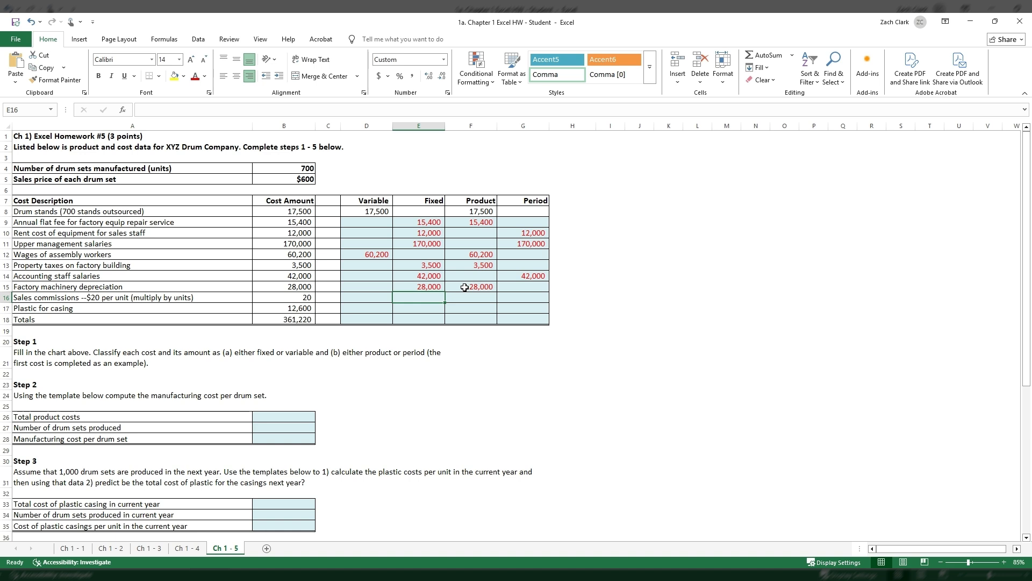
key(Up)
key(Right)
key(Left)
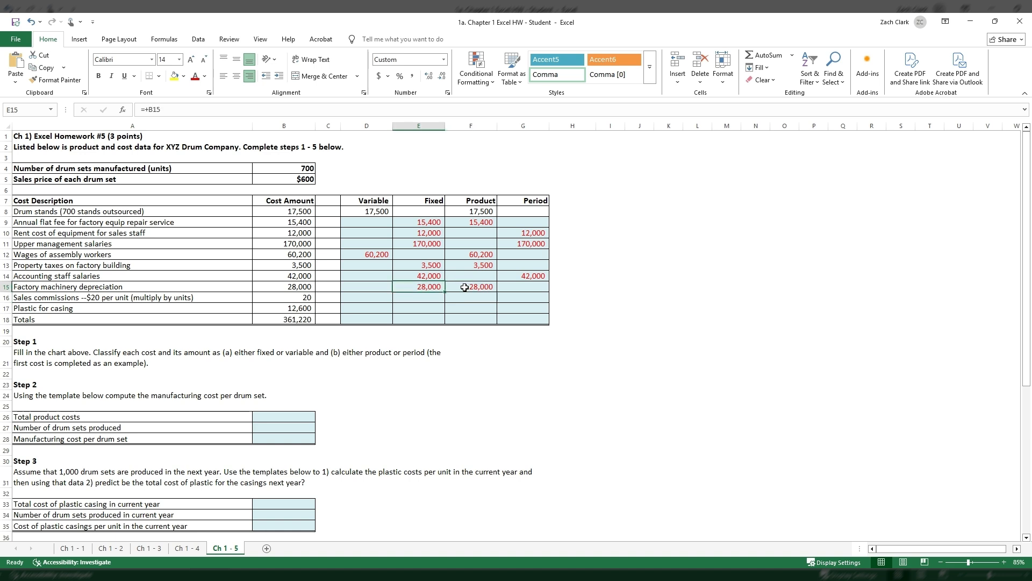
key(Down)
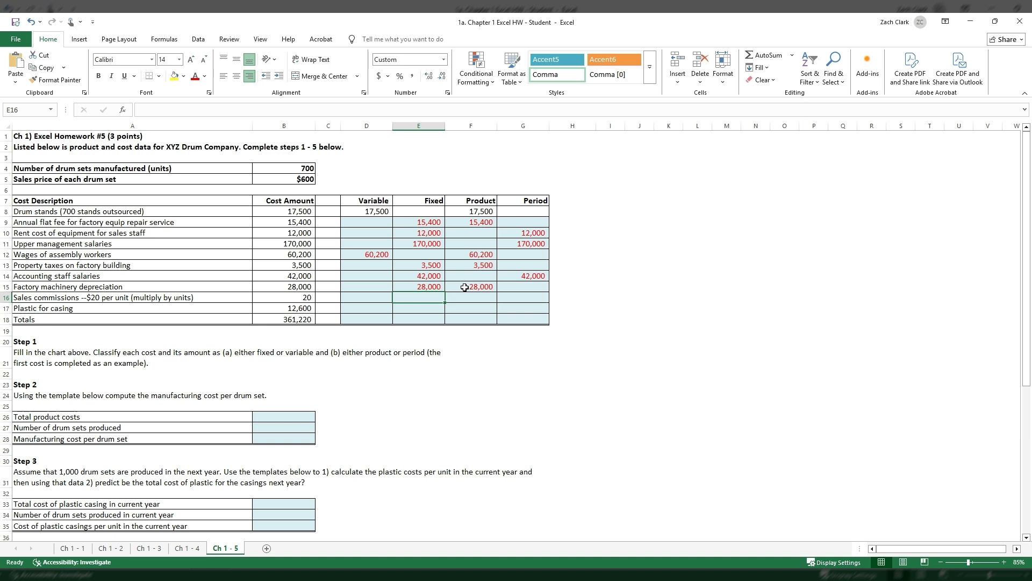
Step: Classify the sales commissions as a period cost in G16, multiplying the per-unit commission by the drum sets manufactured with +B16*B4
key(Left)
key(Right)
key(Right)
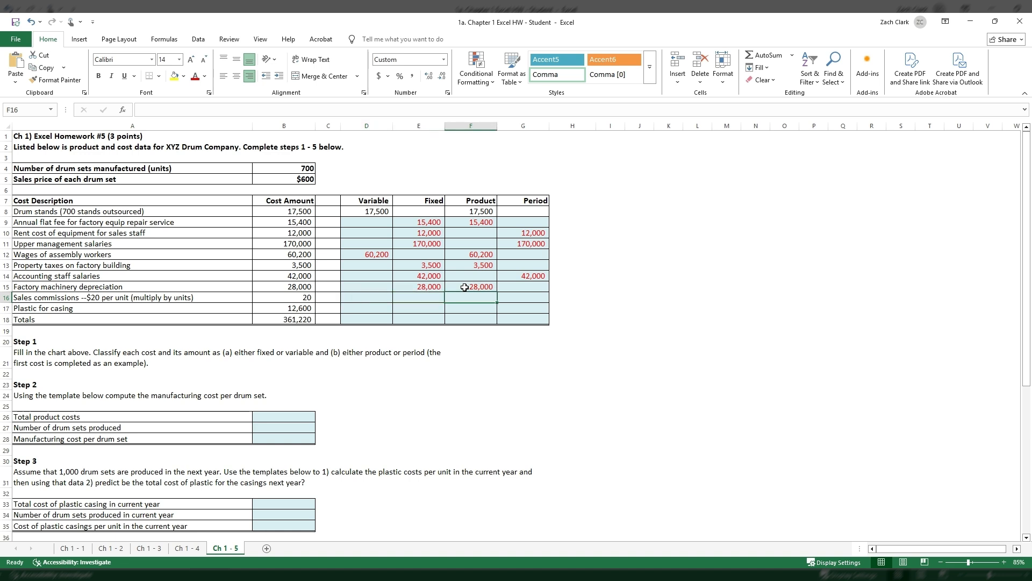
key(Right)
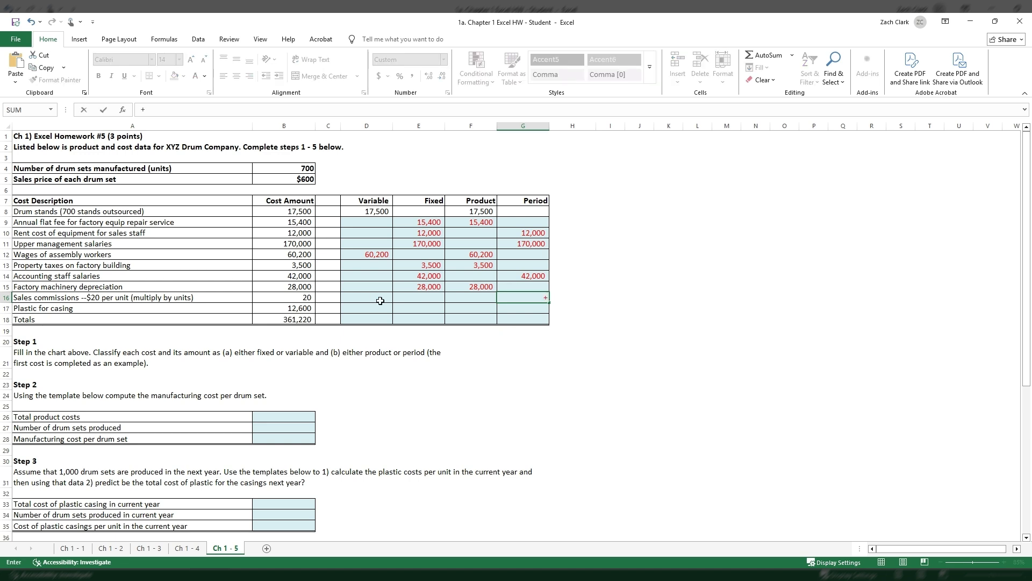
click(304, 300)
text(*)
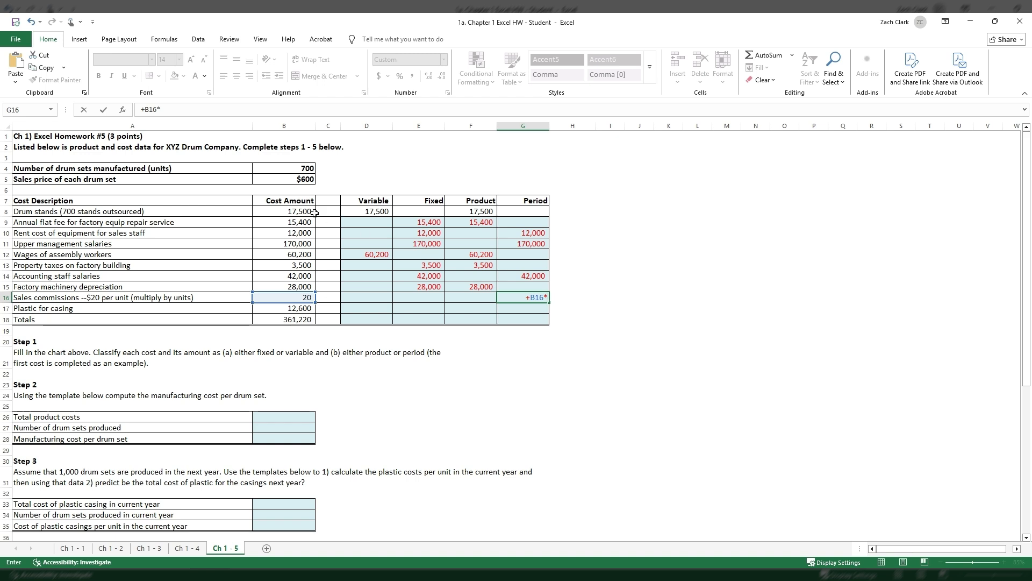
click(148, 109)
click(306, 168)
key(Return)
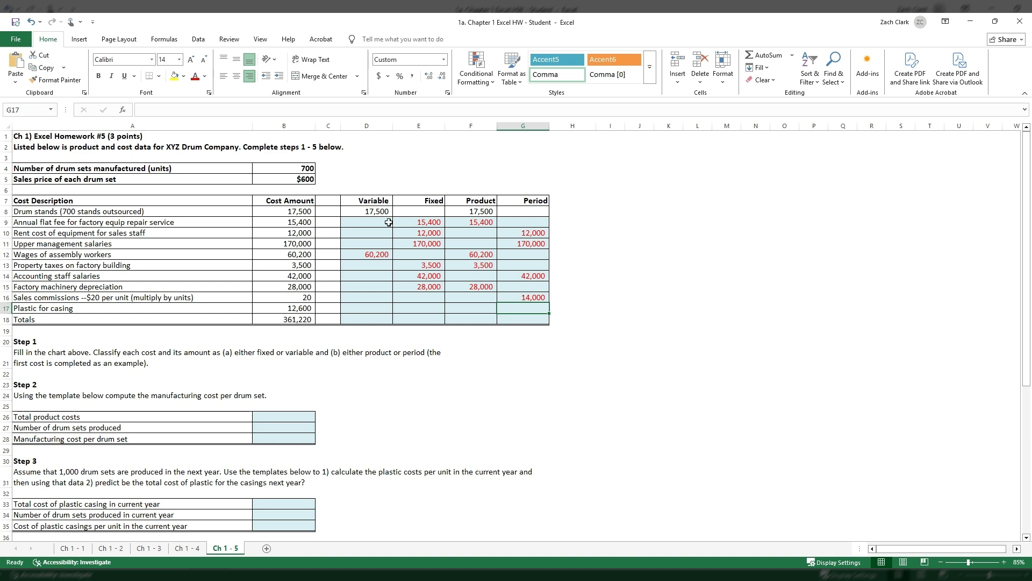
click(526, 296)
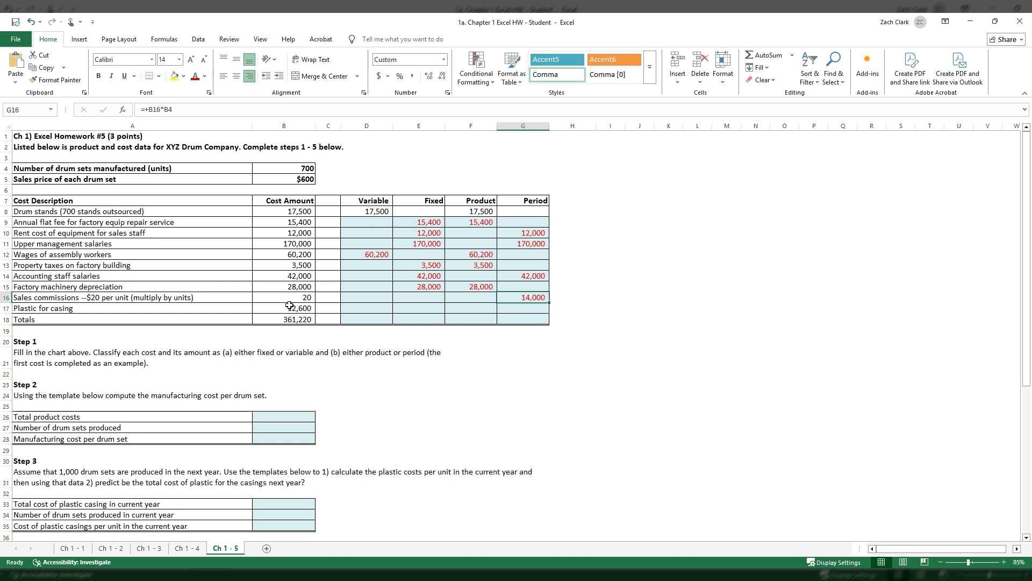
click(410, 296)
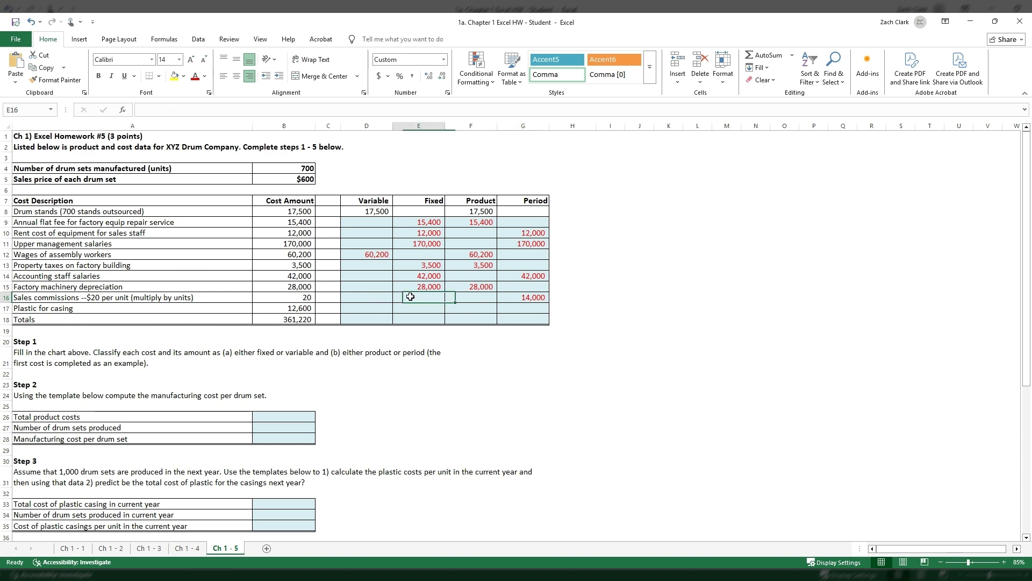
click(525, 297)
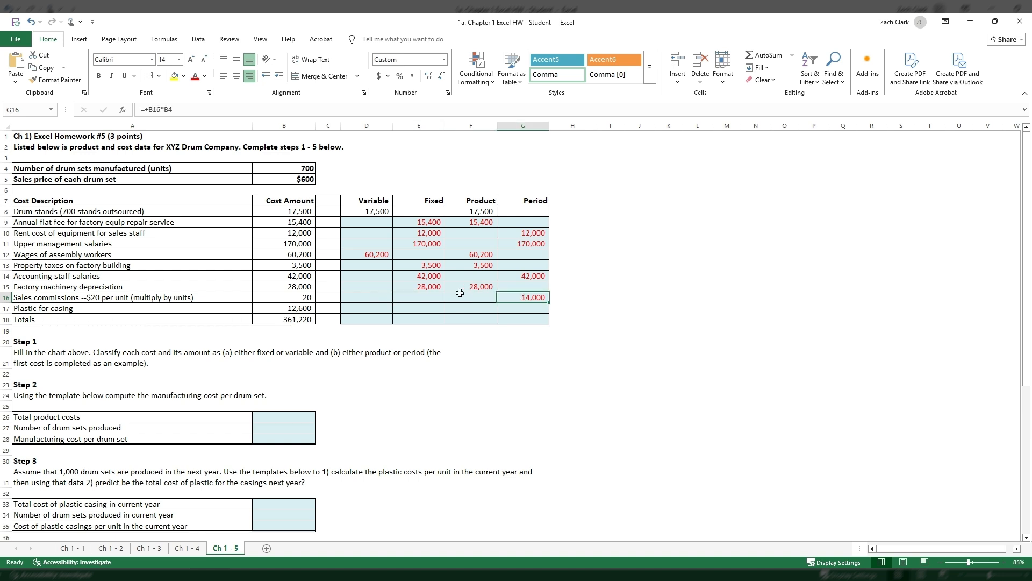
drag(381, 296, 404, 295)
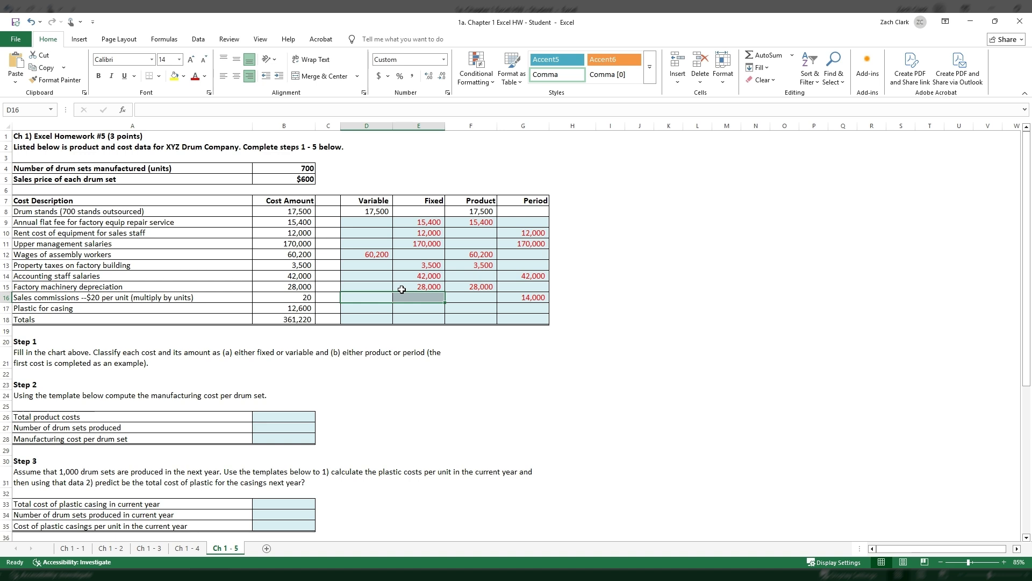
click(410, 298)
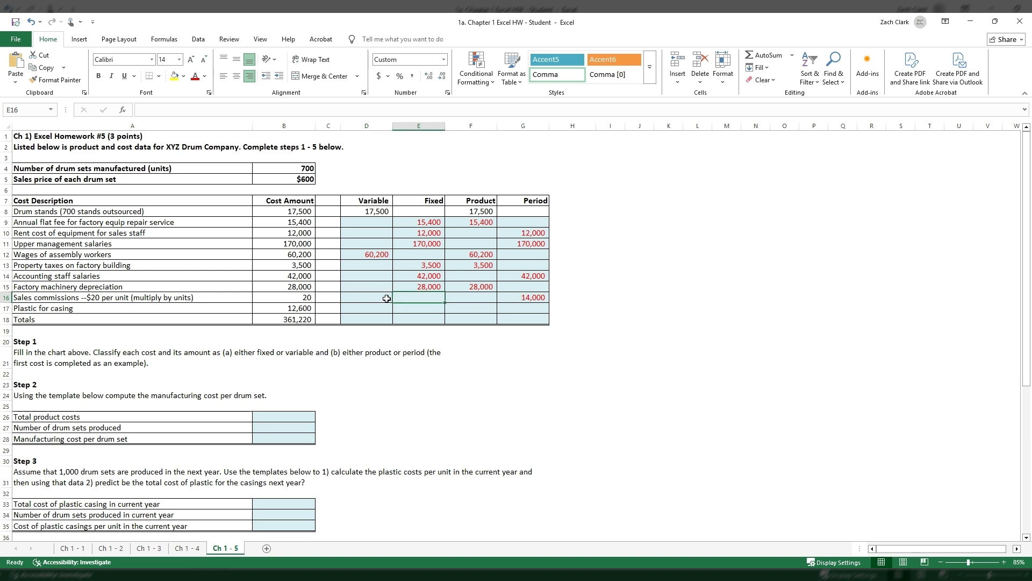
drag(380, 298, 405, 298)
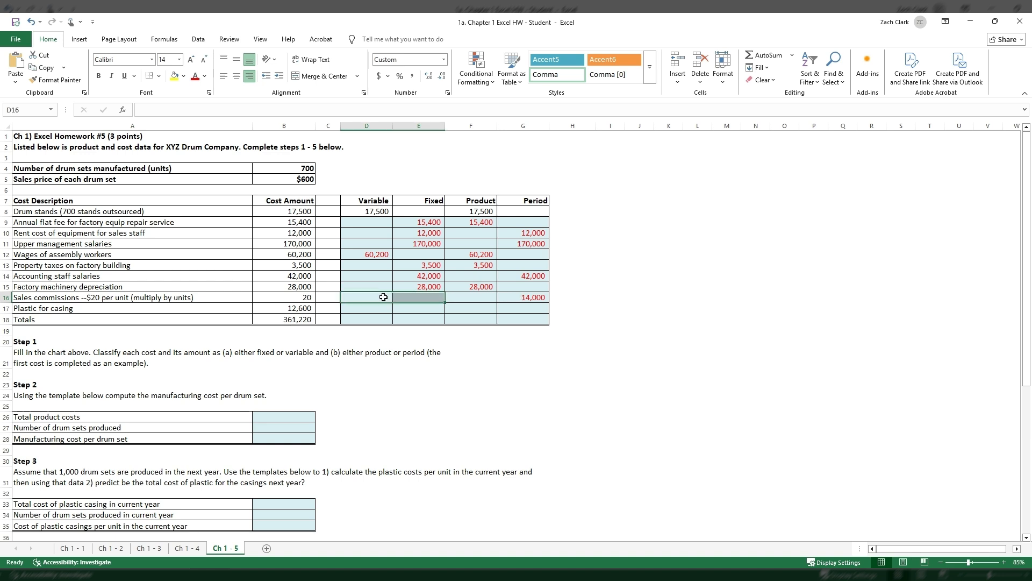
click(383, 296)
Step: Classify the sales commissions as a variable cost by entering +G16 in D16
click(406, 297)
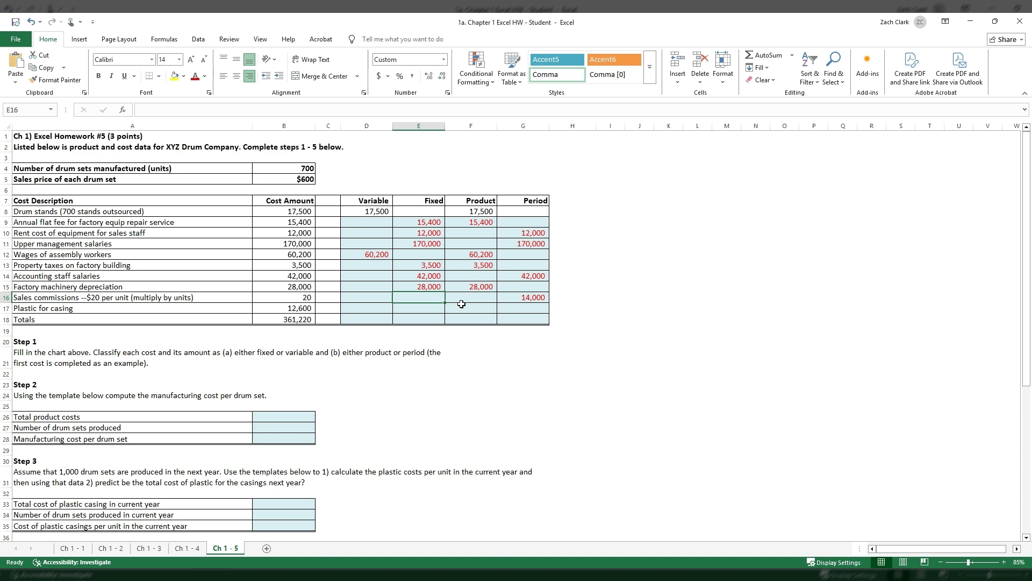
key(Left)
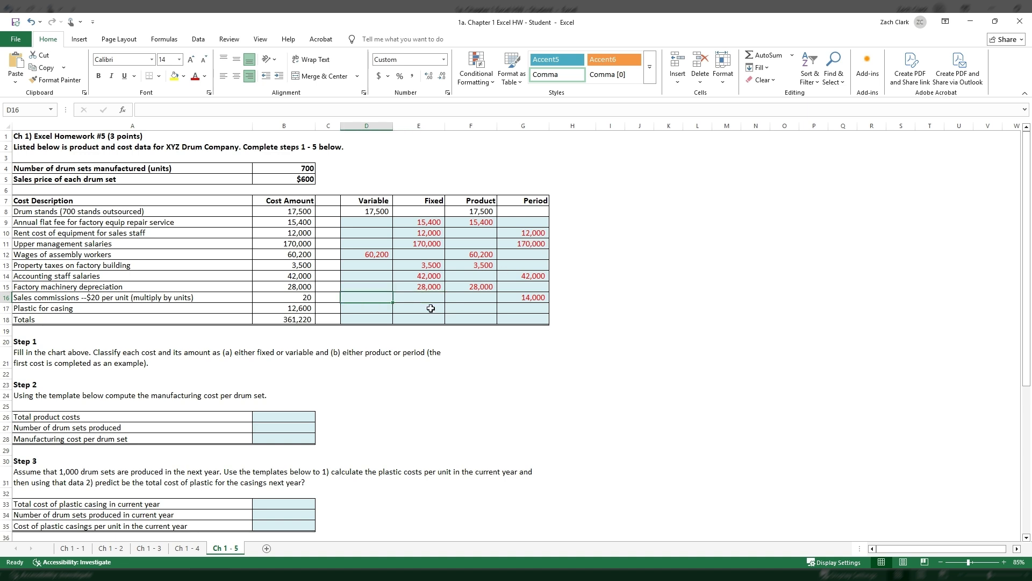
text(+)
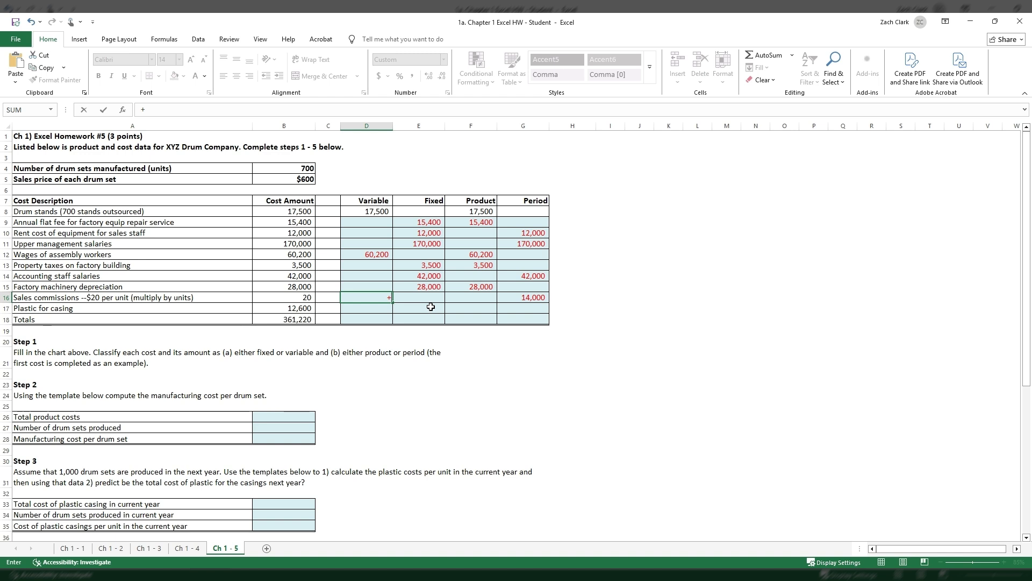
click(528, 297)
key(Return)
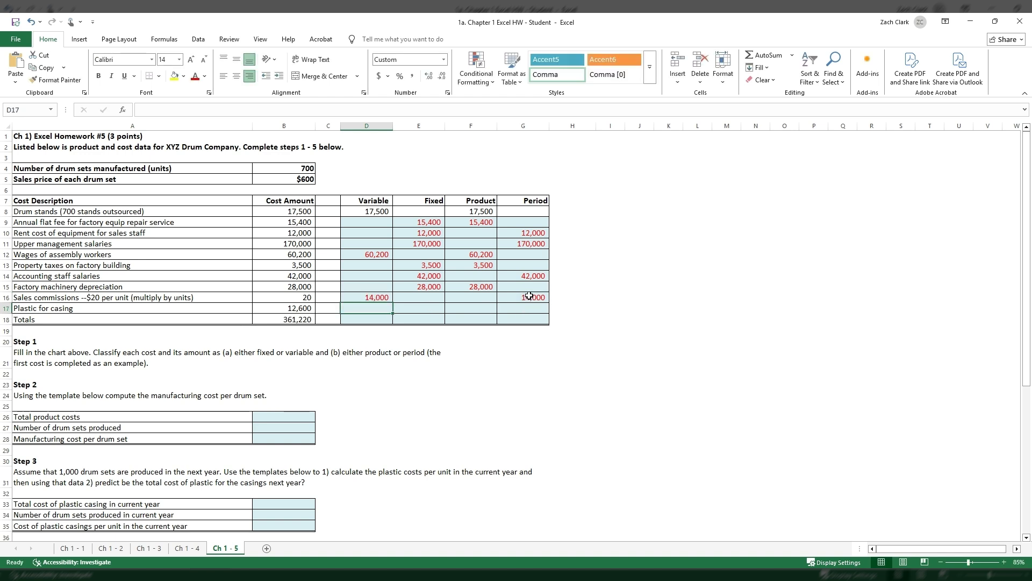
click(376, 296)
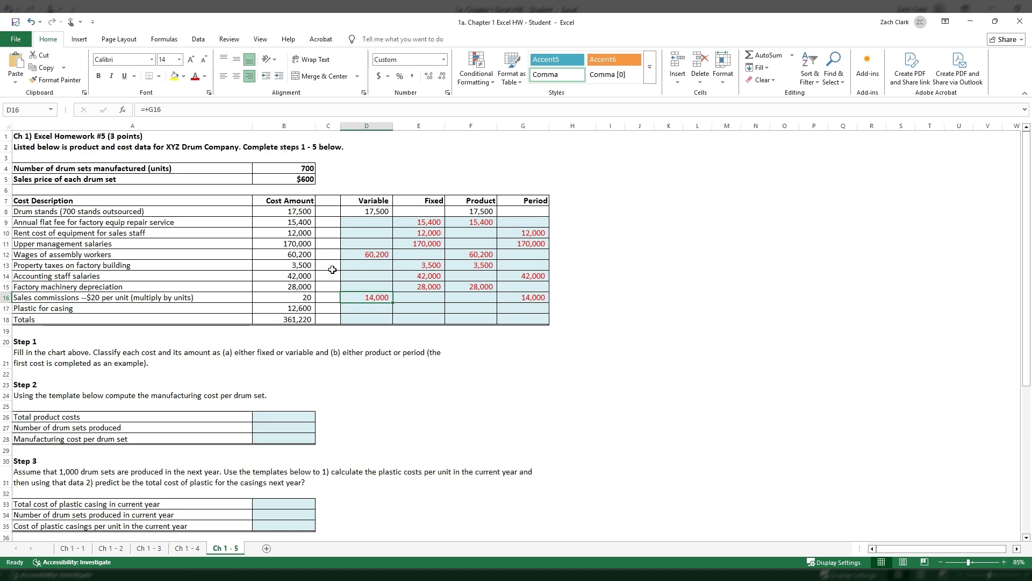
Step: Classify the plastic for casing as a variable cost by entering +B17 in D17
click(374, 311)
click(376, 297)
click(385, 309)
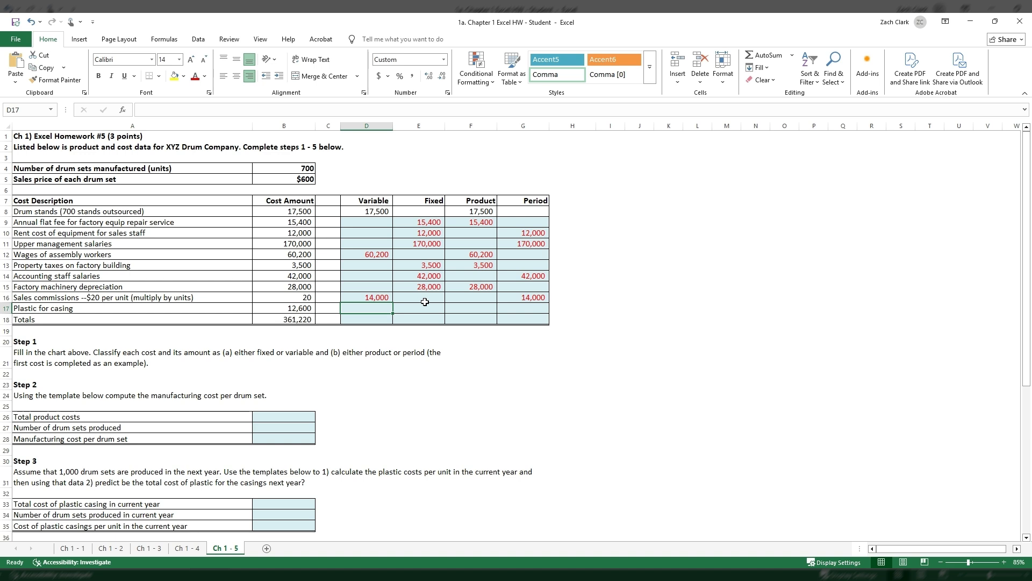
text(=B17)
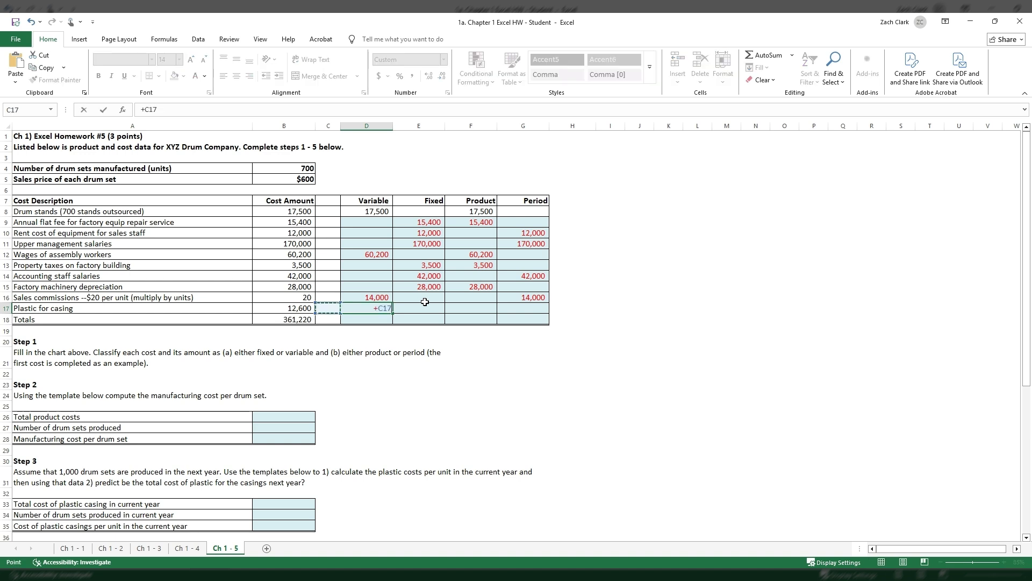
key(Return)
key(Up)
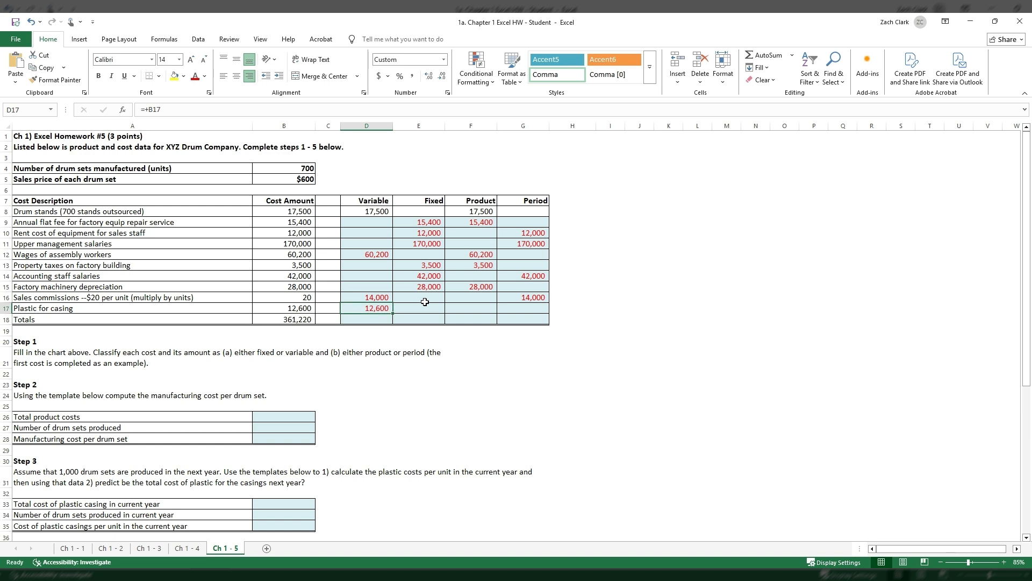
Step: Classify the plastic for casing as a product cost by entering +B17 in F17
key(Right)
key(Right)
text(+)
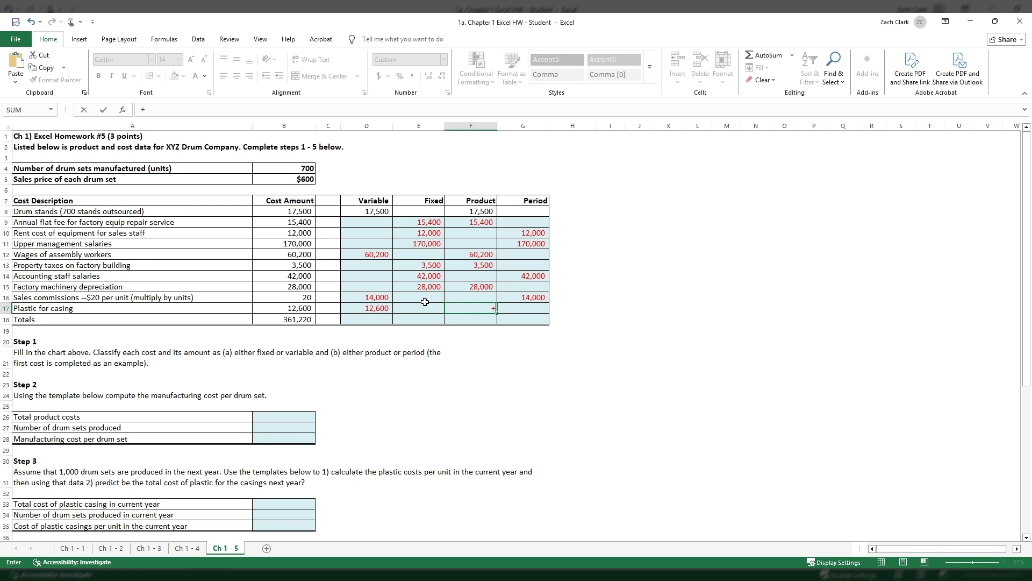
key(Left)
key(Left)
key(Left)
key(Left)
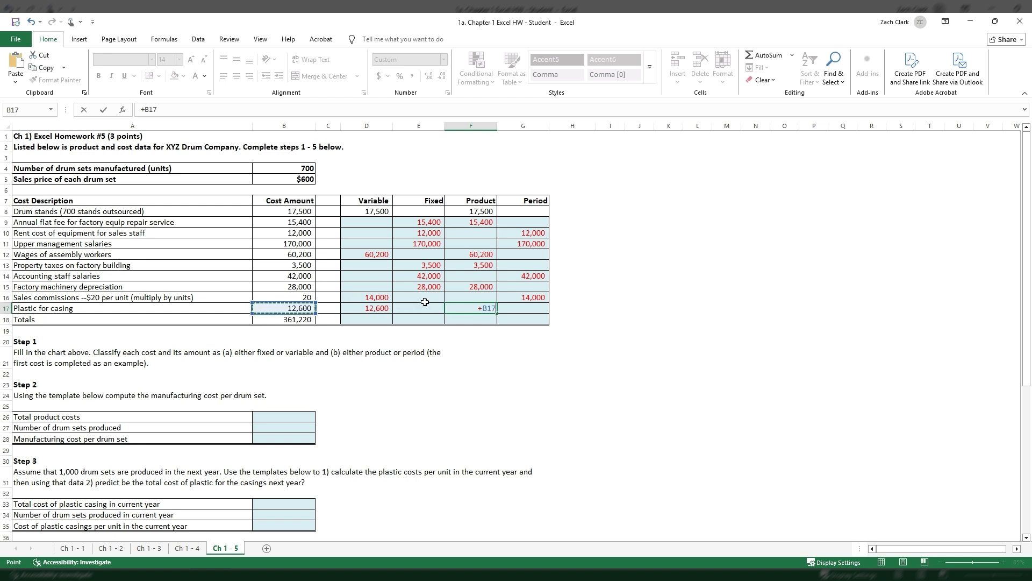
key(Return)
click(466, 308)
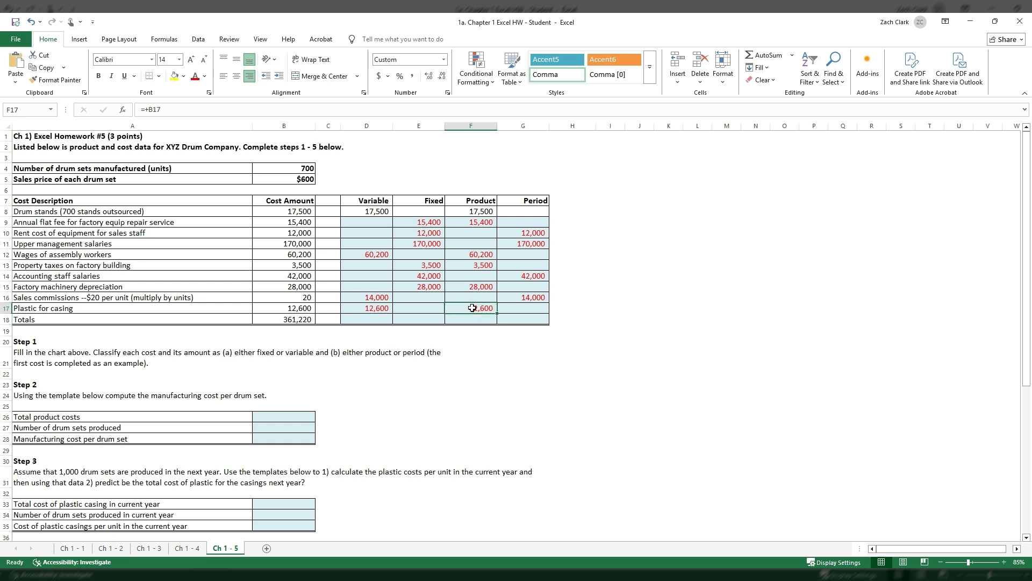
Step: Total the Variable column in D18 with a SUM of D8:D17 and check the formula's range
click(370, 319)
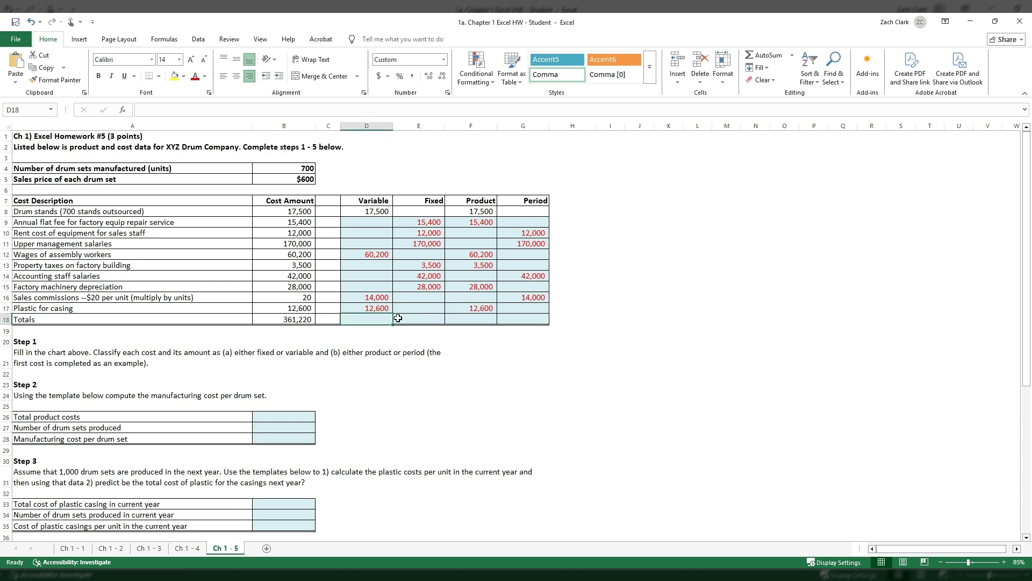
click(765, 57)
drag(371, 308, 382, 202)
key(Return)
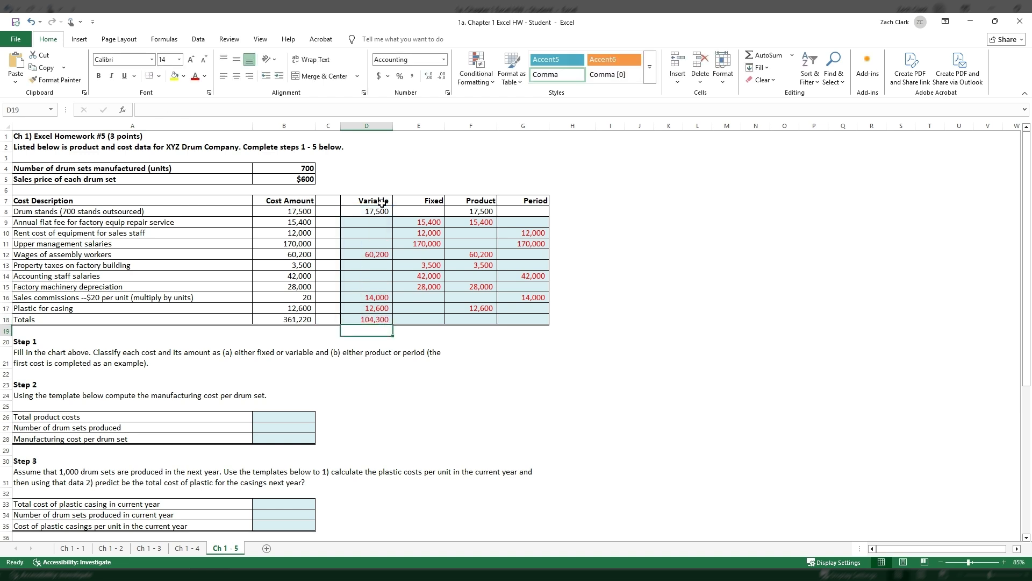
click(381, 318)
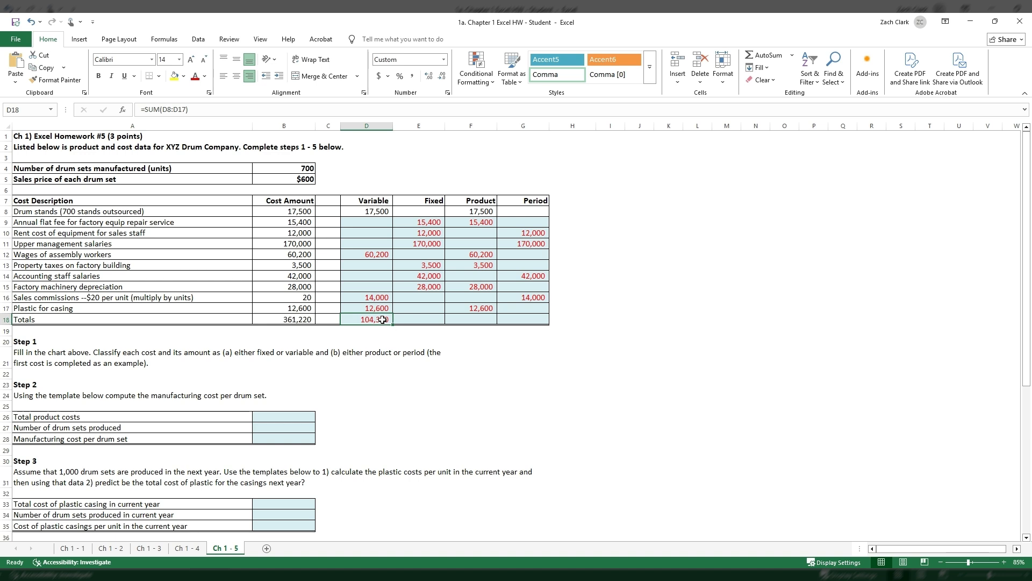
double_click(383, 320)
key(Return)
Step: Copy the Variable total formula across E18:G18 for the Fixed, Product and Period columns, checking the range in G18
click(382, 320)
drag(393, 325, 537, 323)
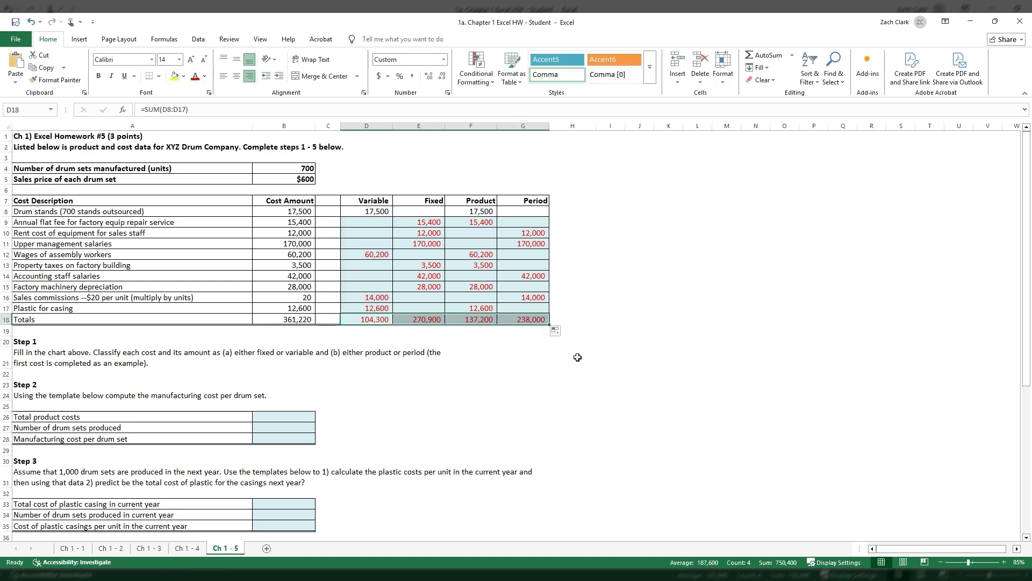
double_click(530, 319)
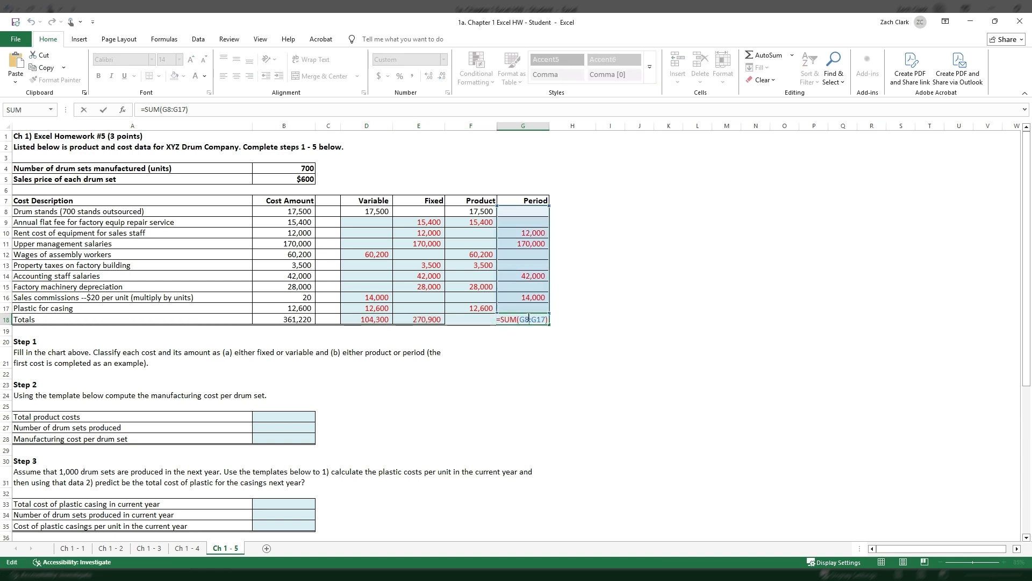
key(Escape)
click(620, 352)
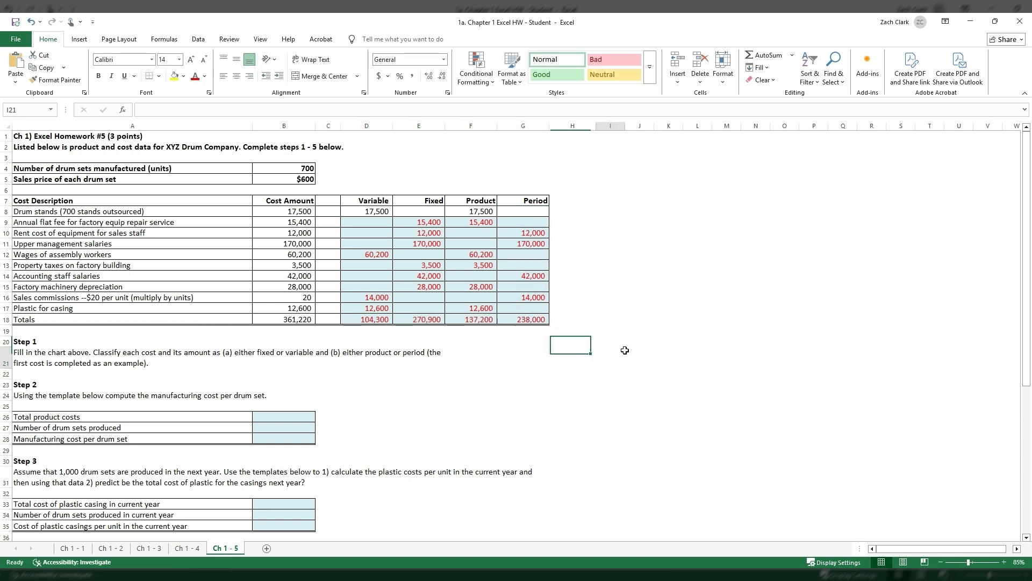
Step: Examine the Variable and Fixed totals, their combined sum and the range used by the Variable total
click(384, 323)
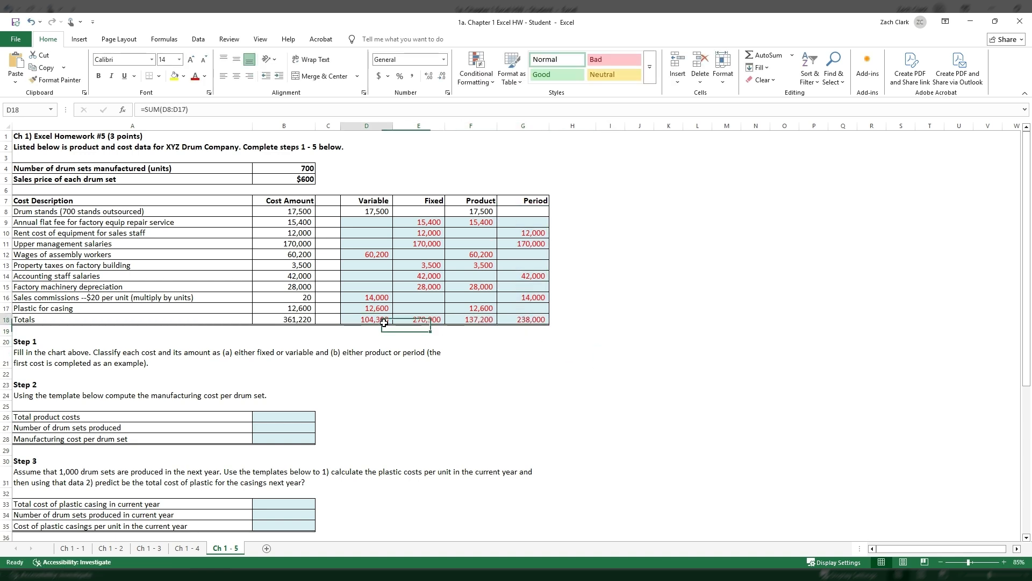
click(428, 322)
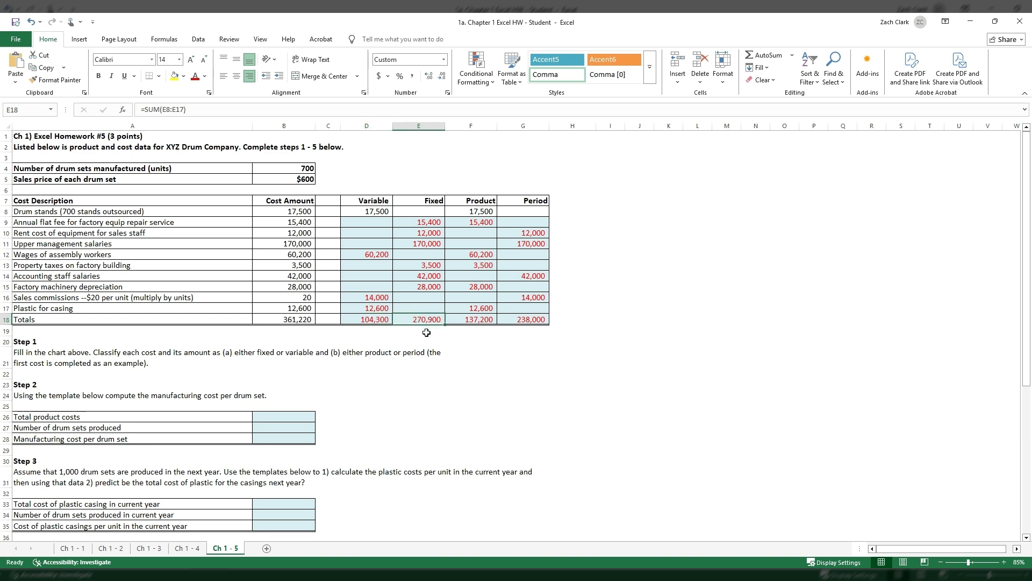
drag(385, 321, 401, 321)
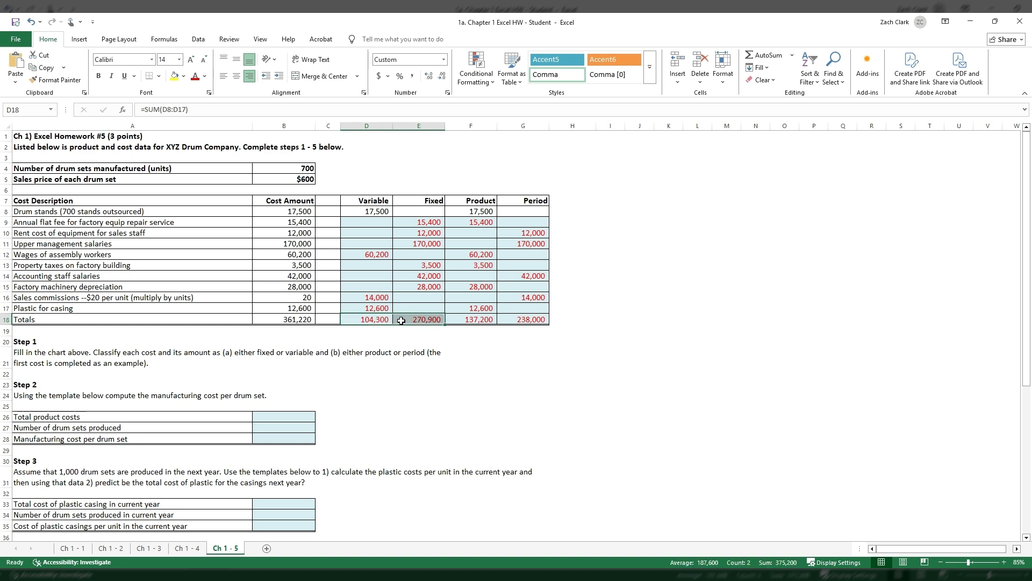
click(424, 331)
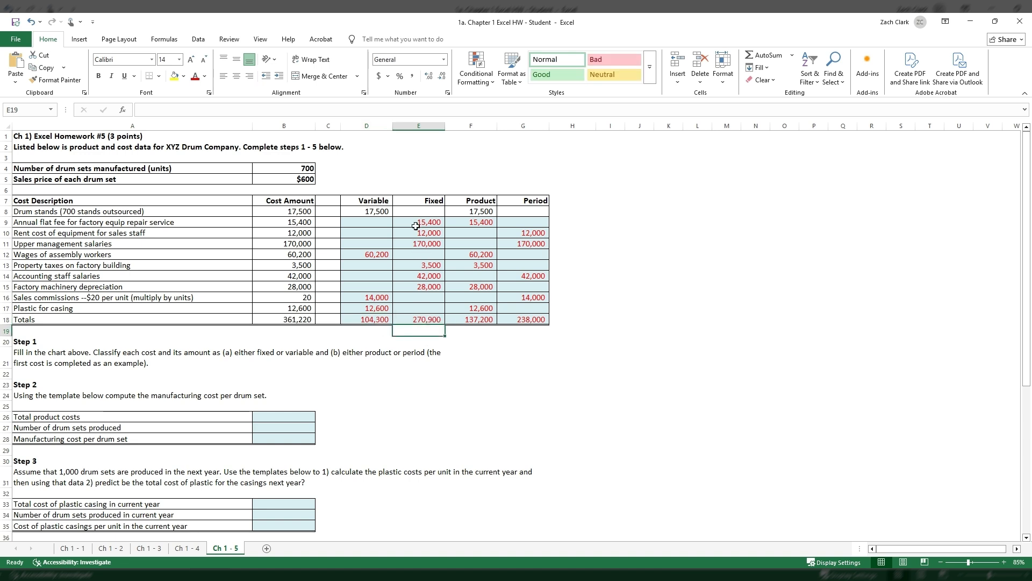
double_click(381, 320)
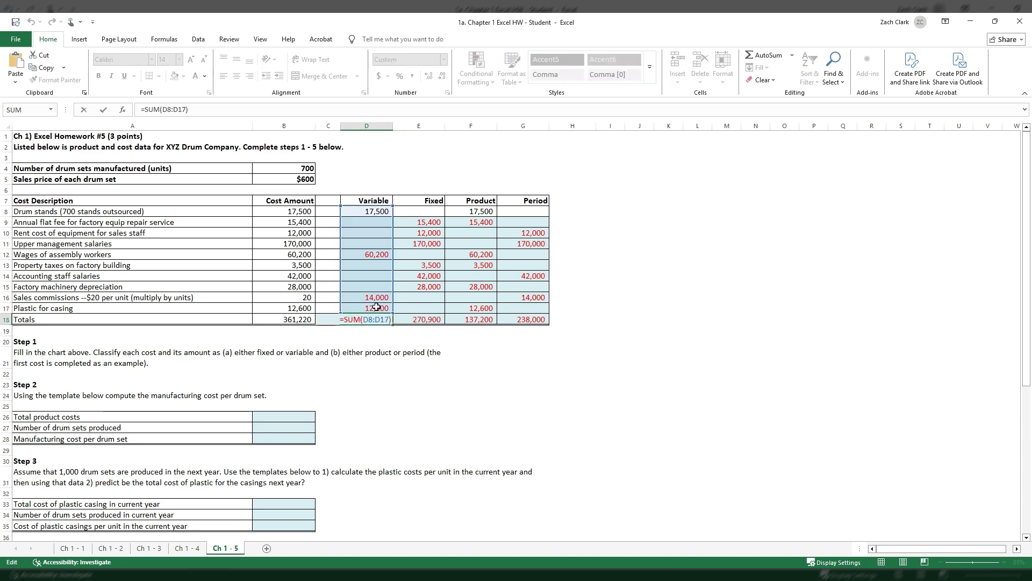
key(Return)
Step: Compare the Cost Amount total and its sales commission entry with the combined Variable and Fixed totals and the combined Product and Period totals
click(304, 319)
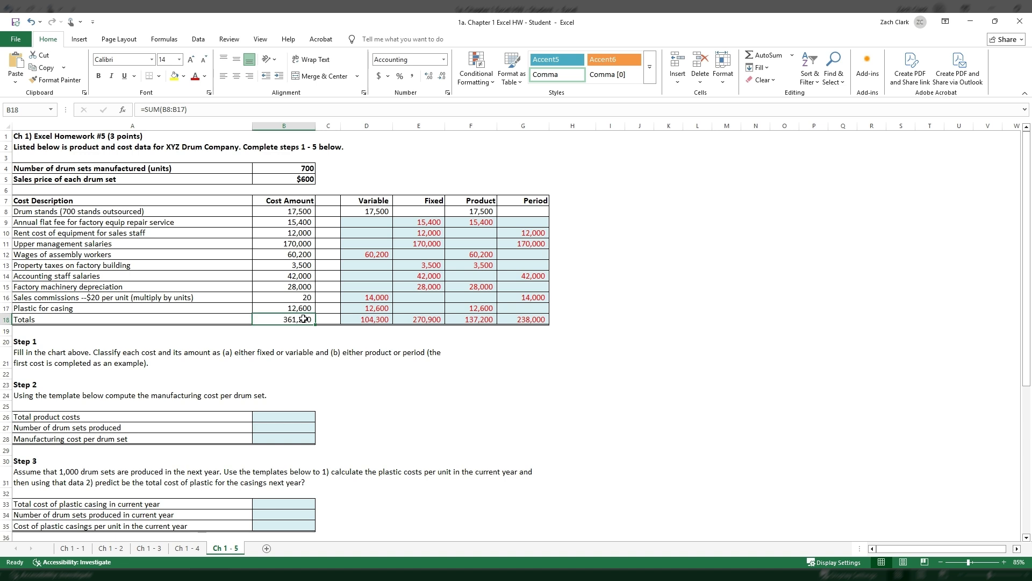
double_click(303, 319)
key(Return)
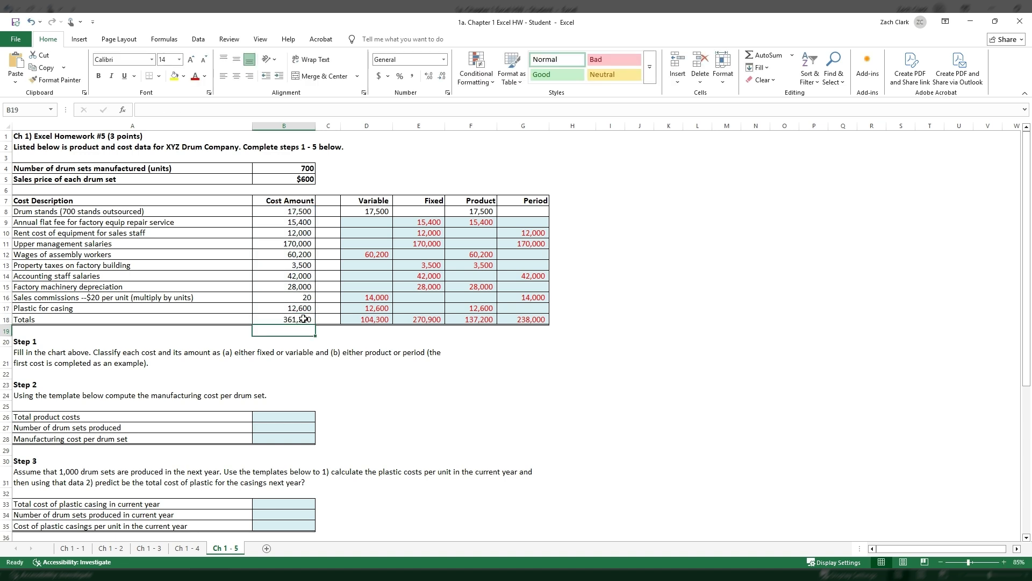
drag(299, 211, 299, 307)
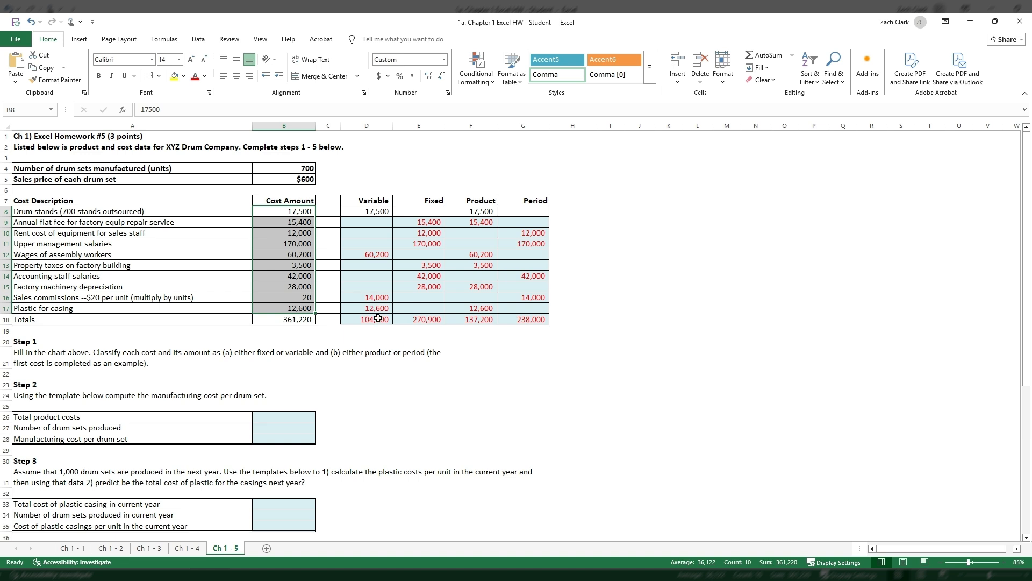
click(374, 299)
click(311, 298)
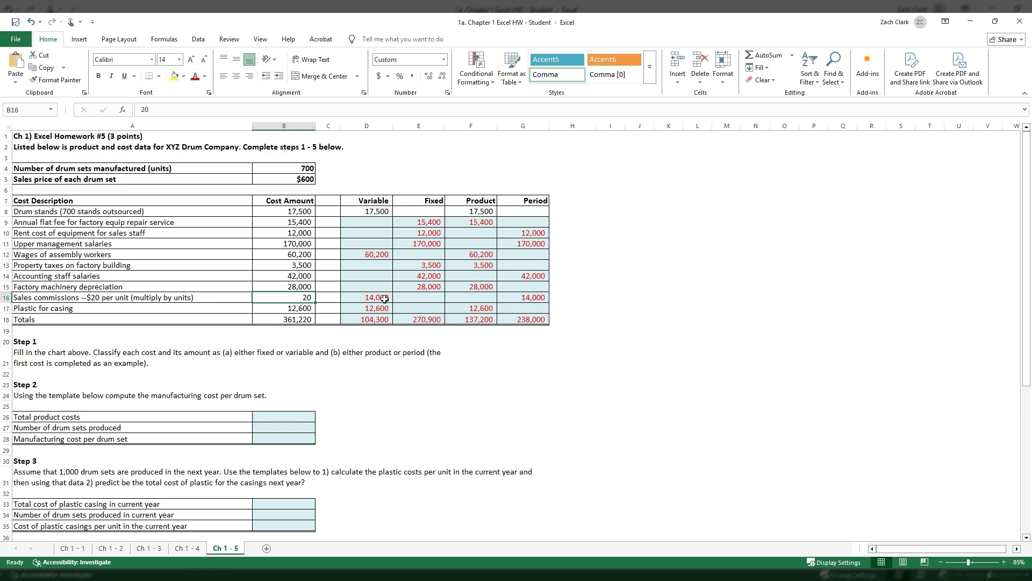
drag(385, 318, 408, 317)
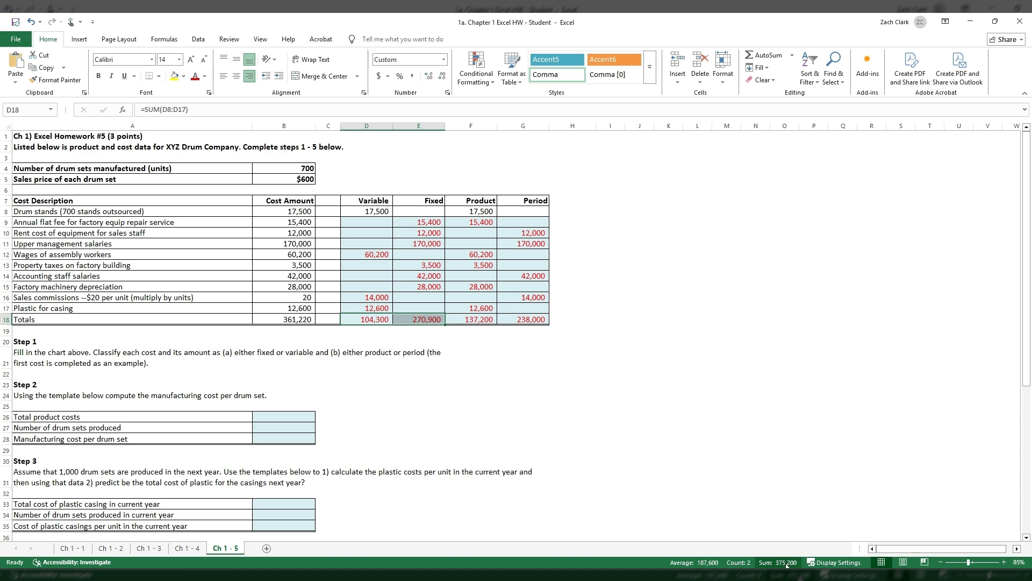
drag(492, 320, 518, 320)
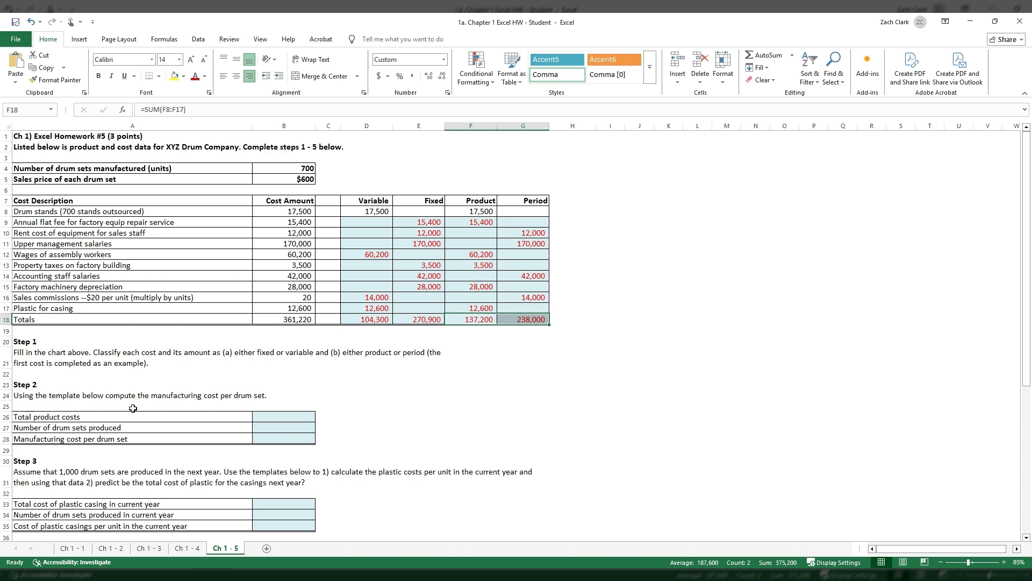
Step: Link Step 2's total product costs in B26 to the Product total in F18 and drum sets produced in B27 to B4
click(295, 417)
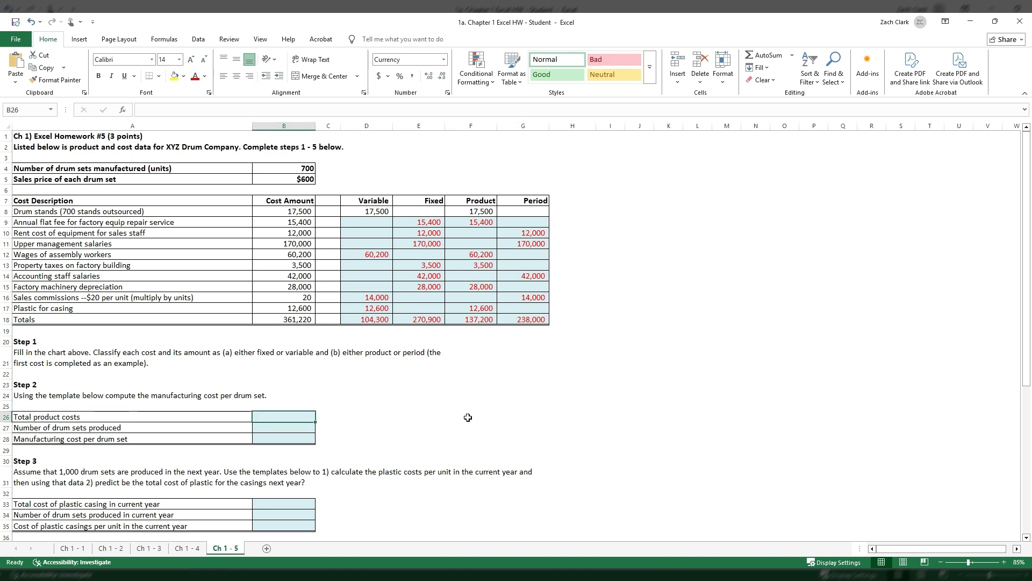
text(+)
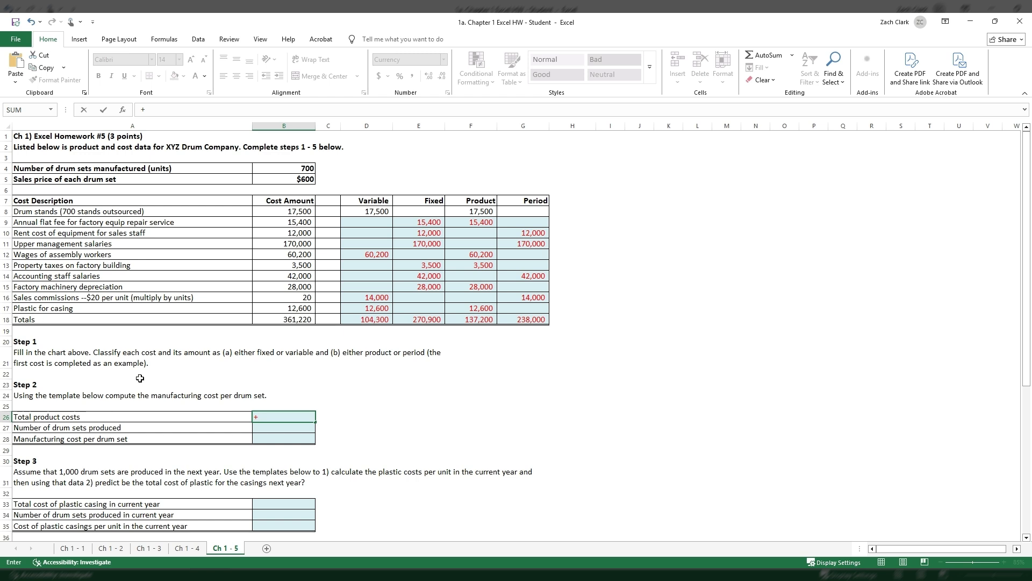
click(481, 319)
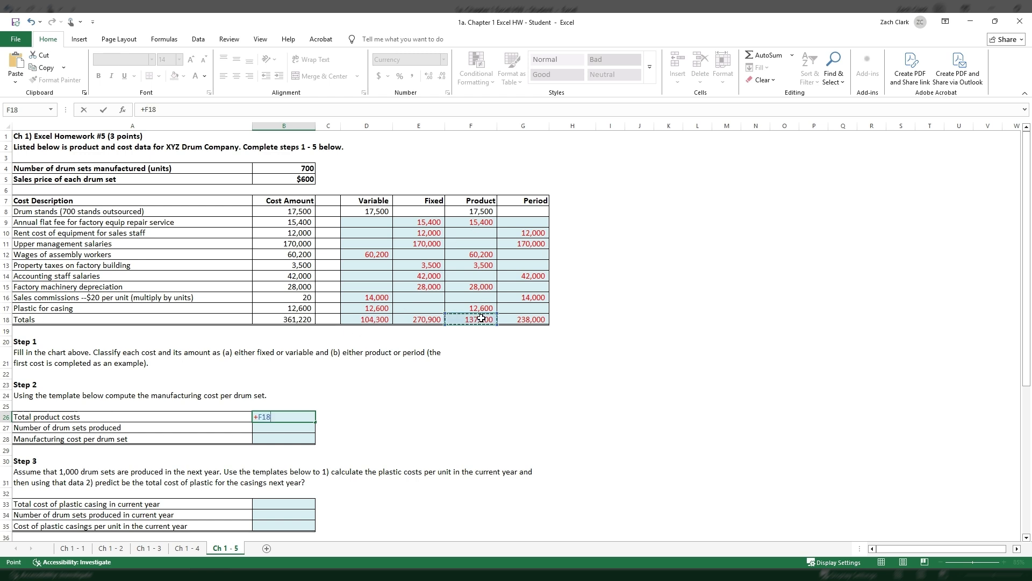
key(Return)
text(+)
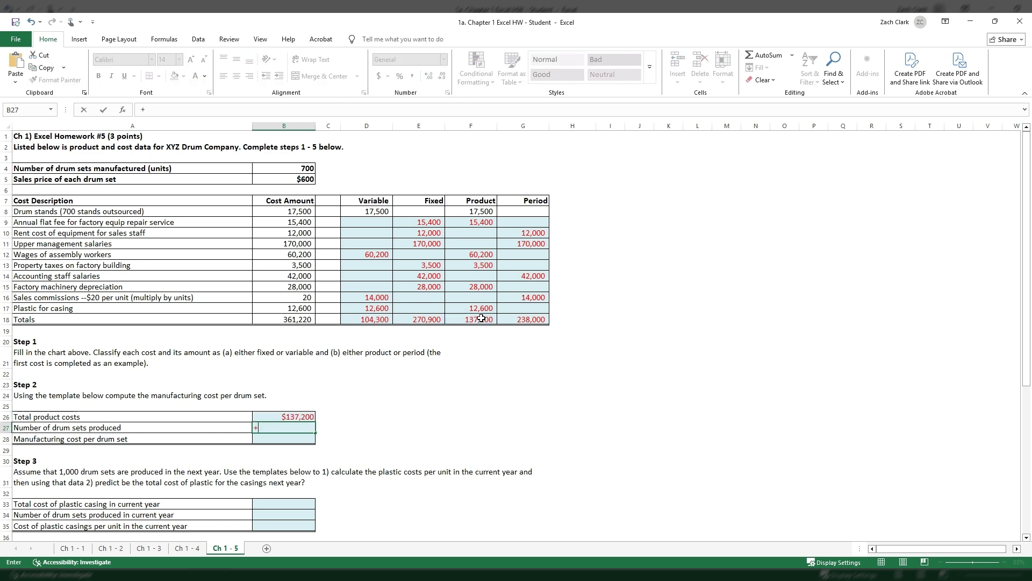
click(293, 167)
key(Return)
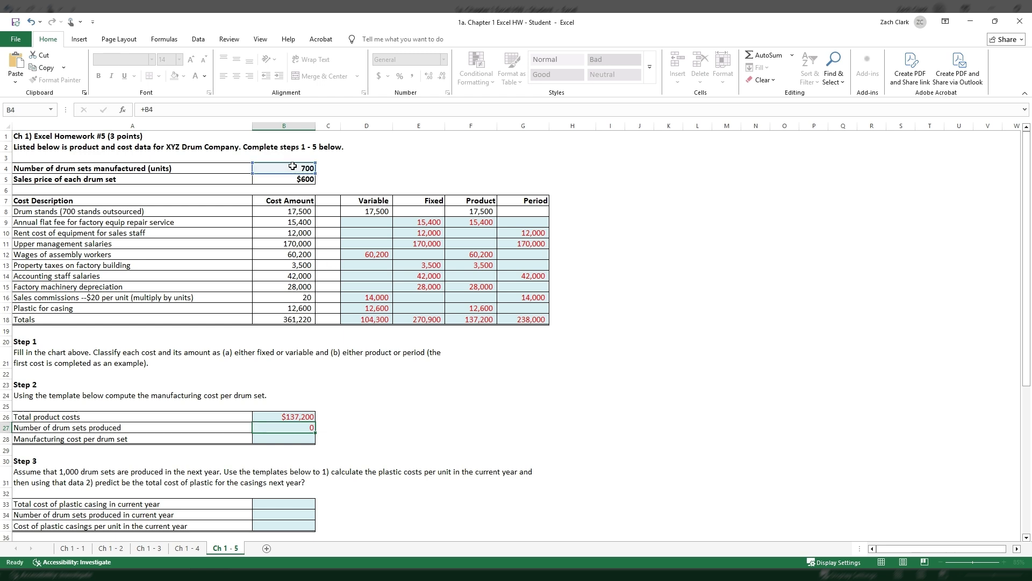
Step: Calculate the manufacturing cost per drum set in B28 as B26/B27 and check its formula
text(+)
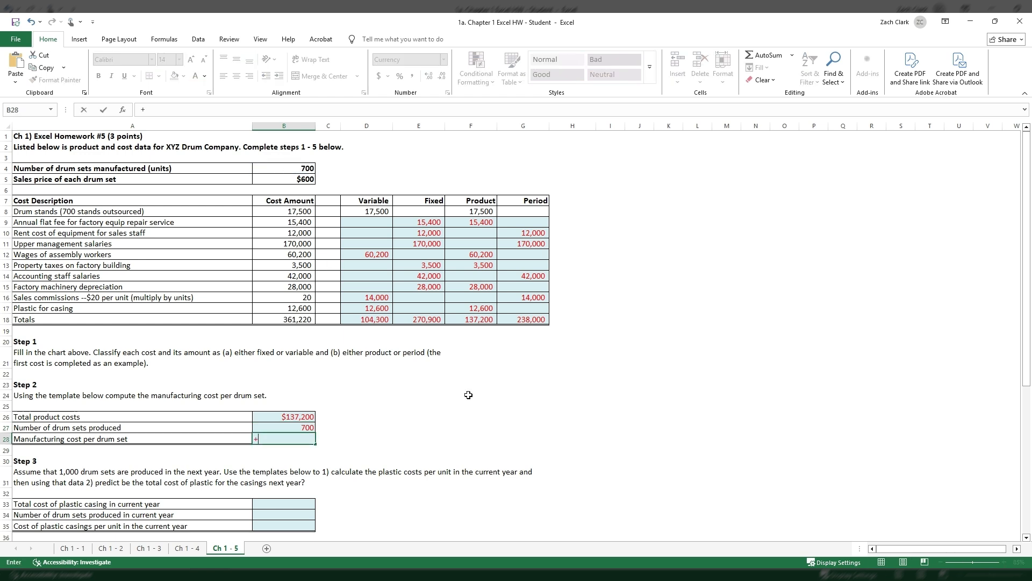
key(Up)
key(Up)
text(/)
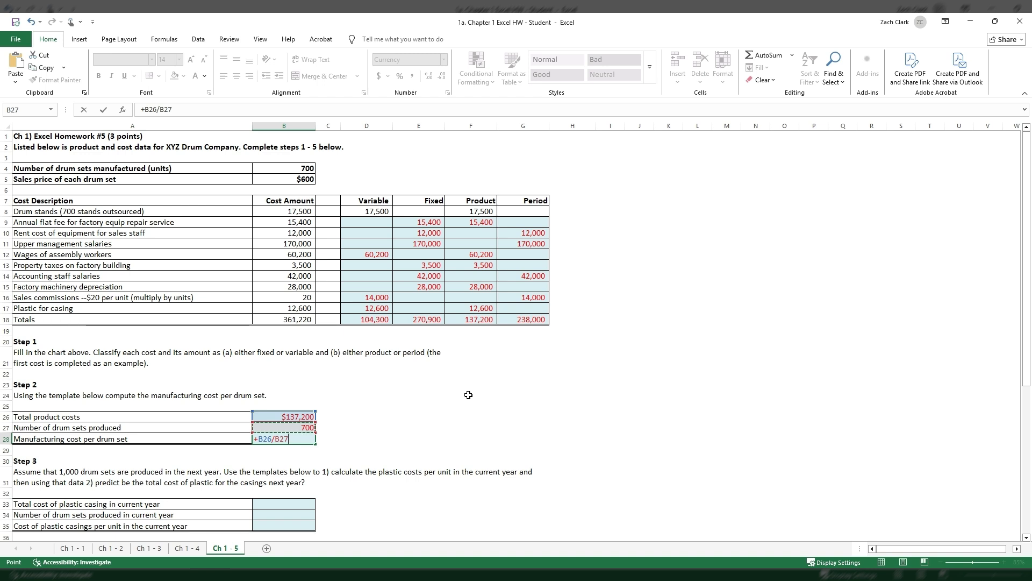
key(Up)
key(Return)
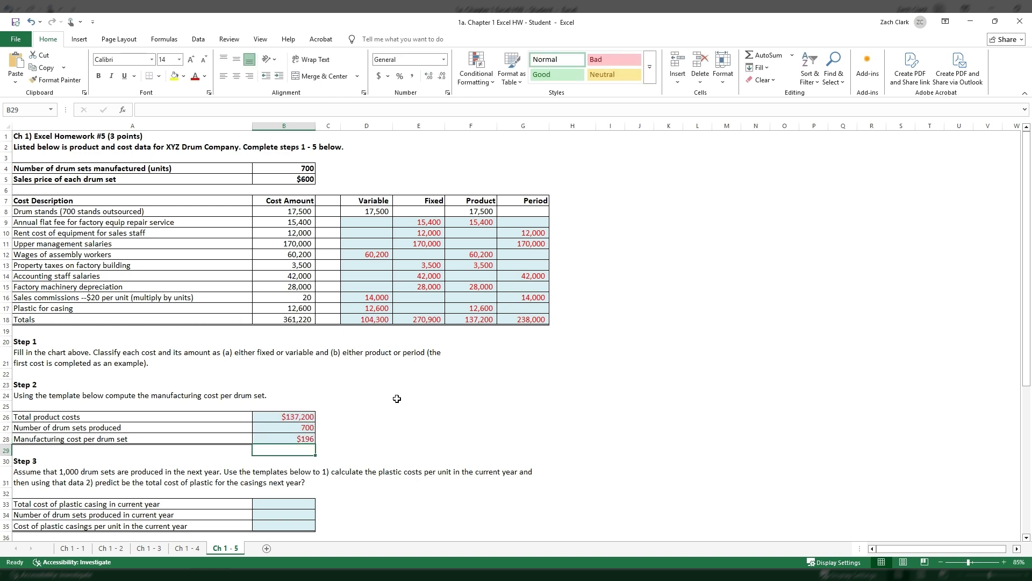
click(300, 440)
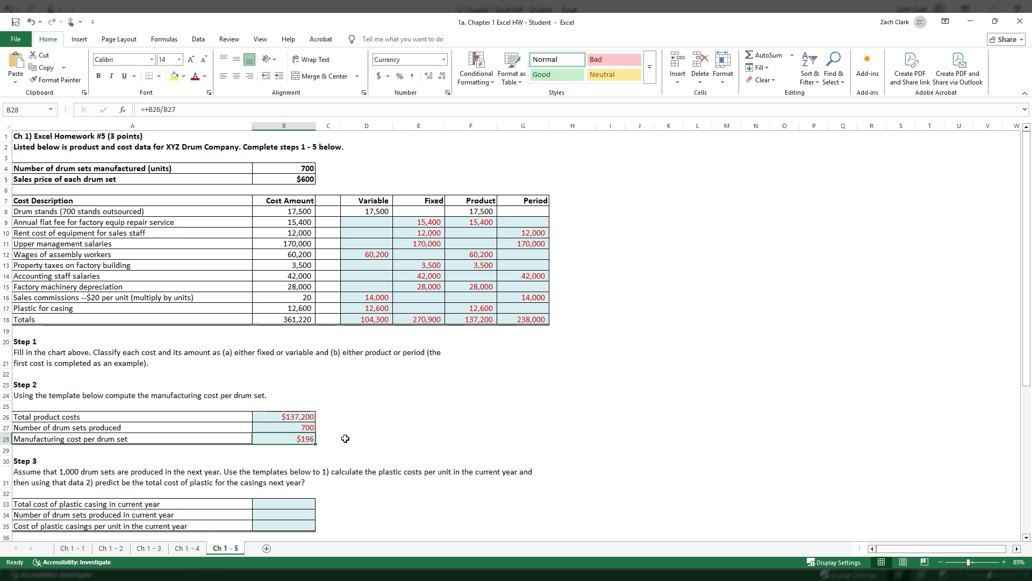
Step: Look over Steps 3 to 5, then compare the sales price of each drum set with its manufacturing cost
scroll(346, 438, down, 1)
scroll(387, 432, down, 3)
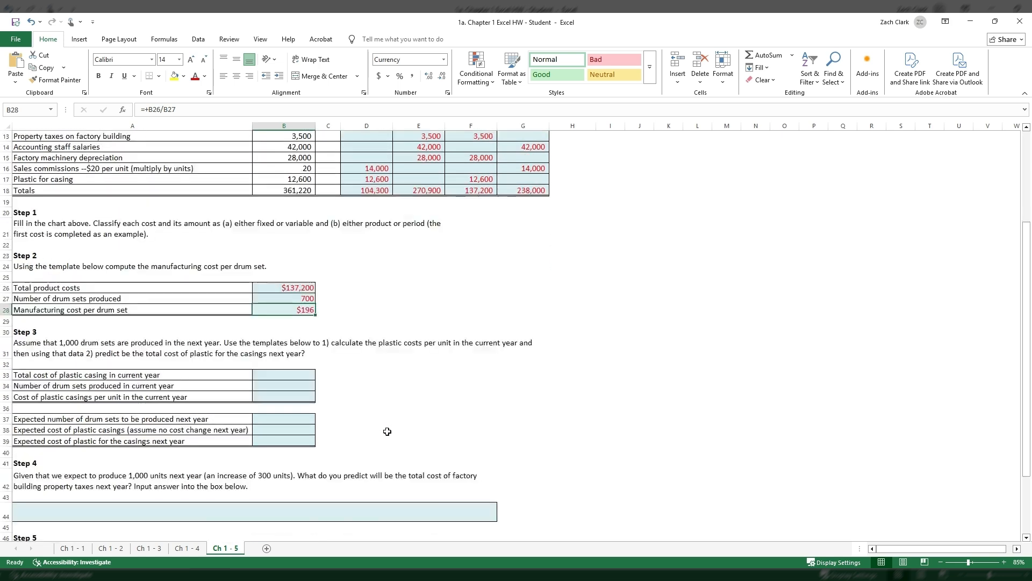
scroll(387, 432, down, 3)
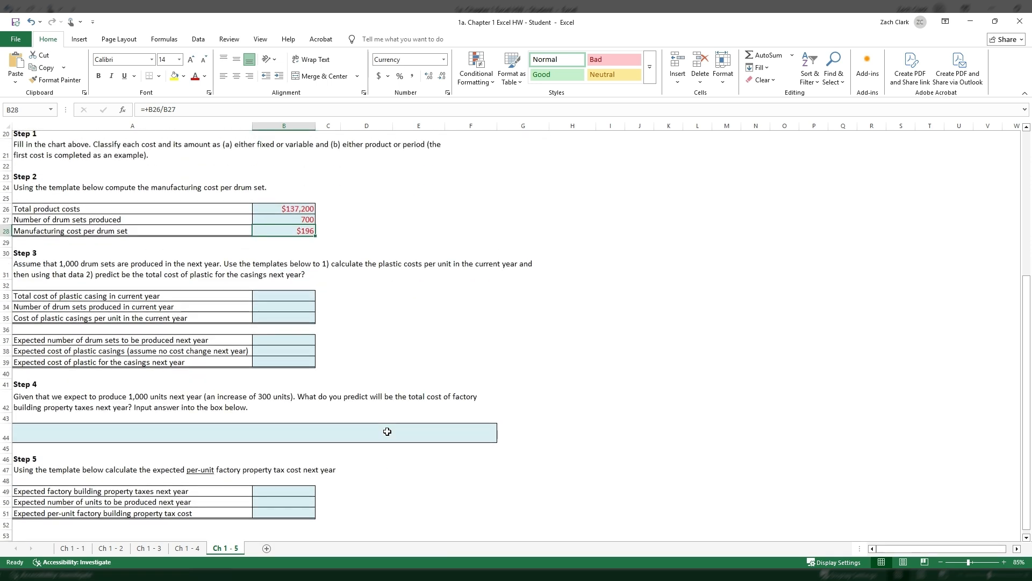
scroll(388, 432, up, 1)
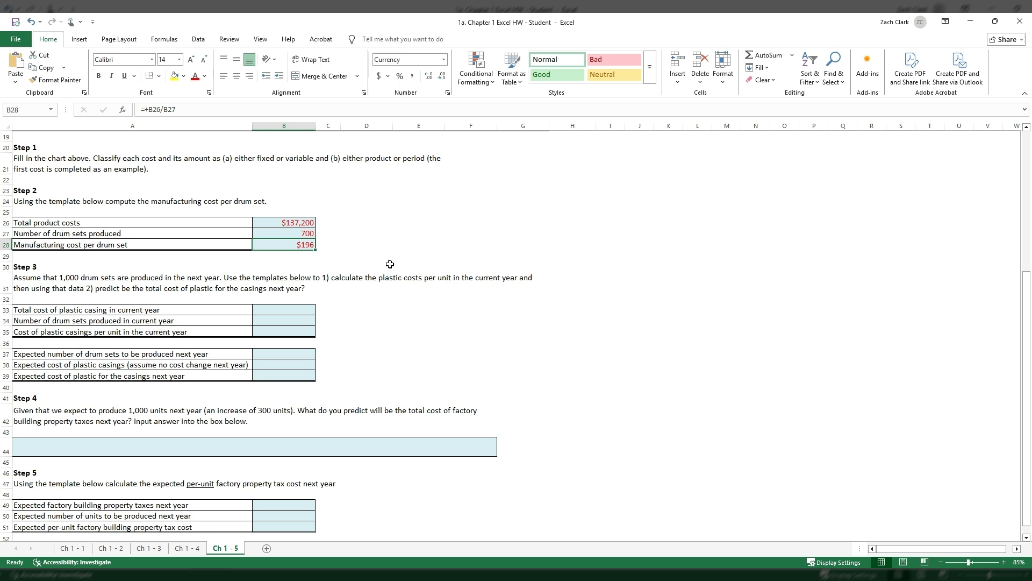
scroll(390, 264, up, 6)
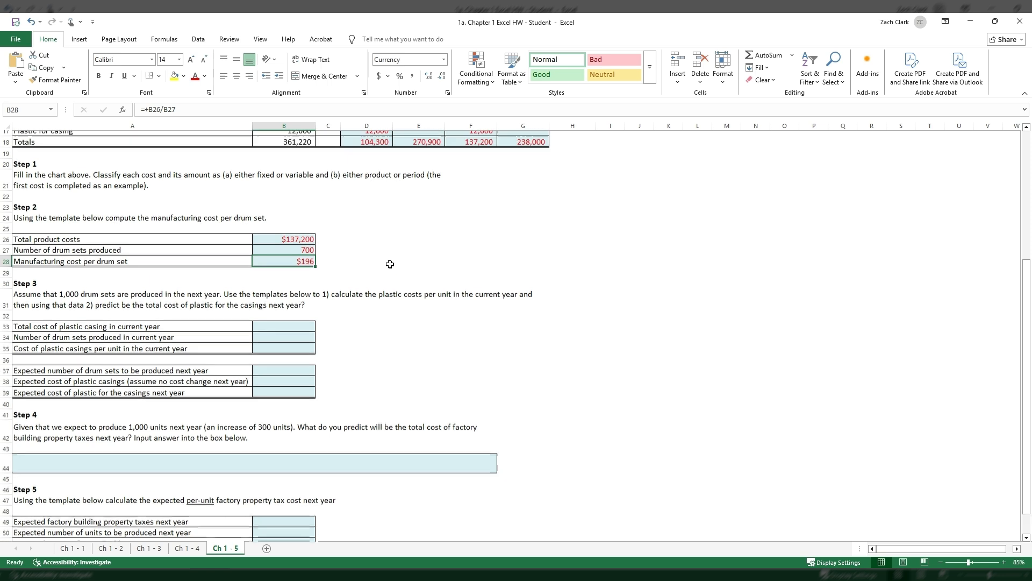
click(294, 178)
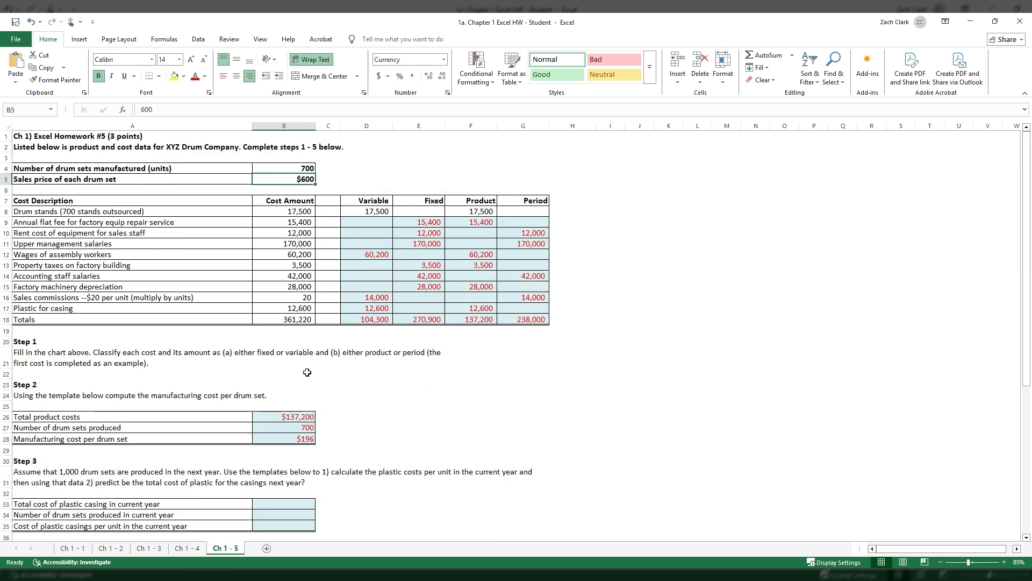
click(305, 442)
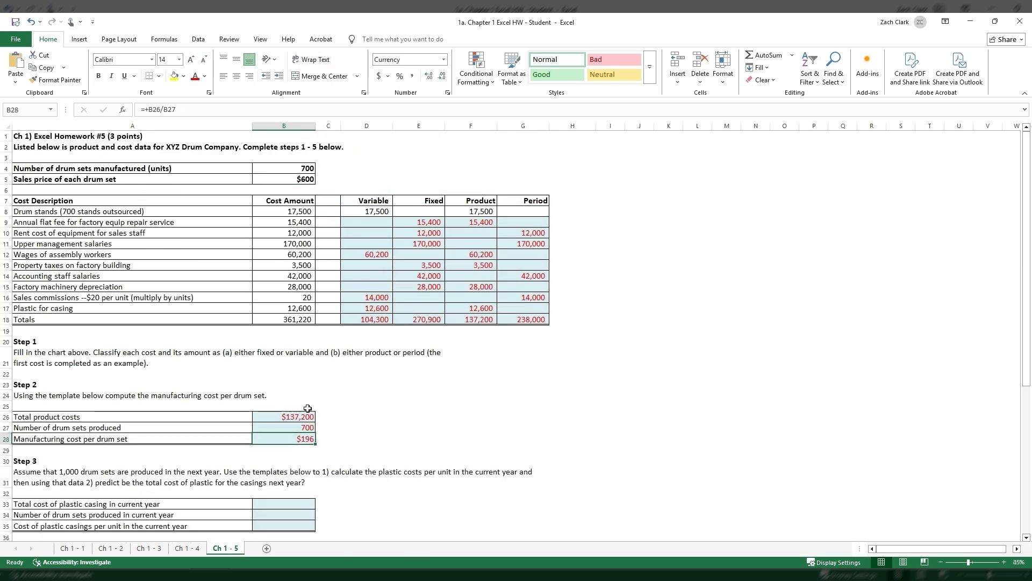
click(299, 181)
click(296, 438)
click(357, 439)
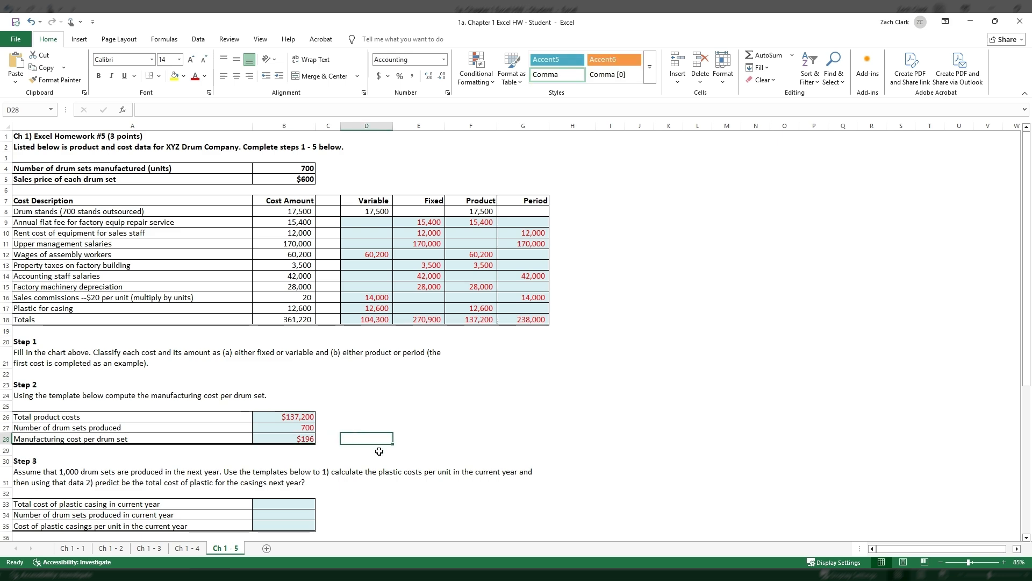
Step: Link Step 3's total cost of plastic casing in the current year, B33, to the plastic cost amount in B17
scroll(379, 452, down, 2)
scroll(379, 452, down, 1)
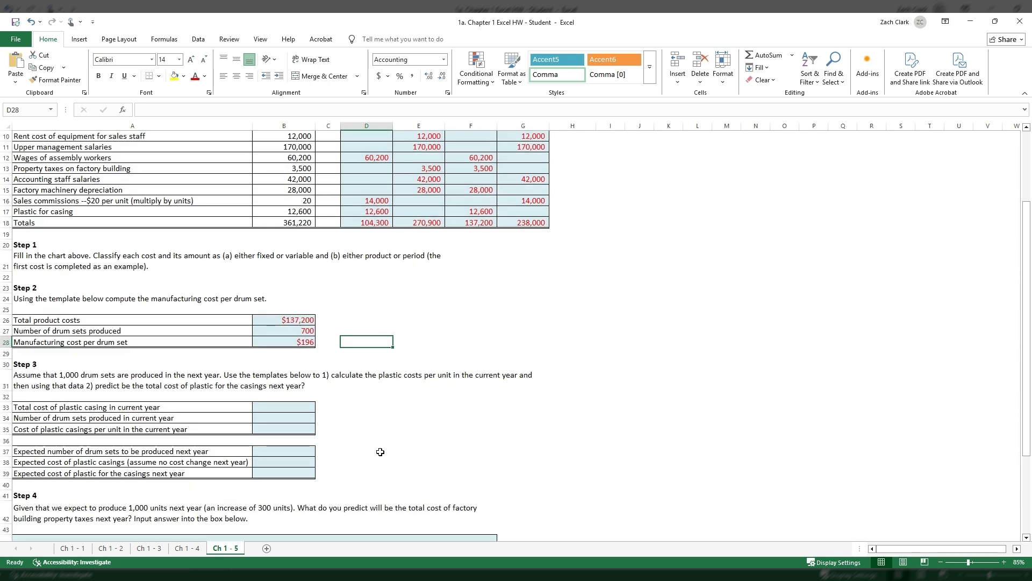
scroll(384, 431, down, 1)
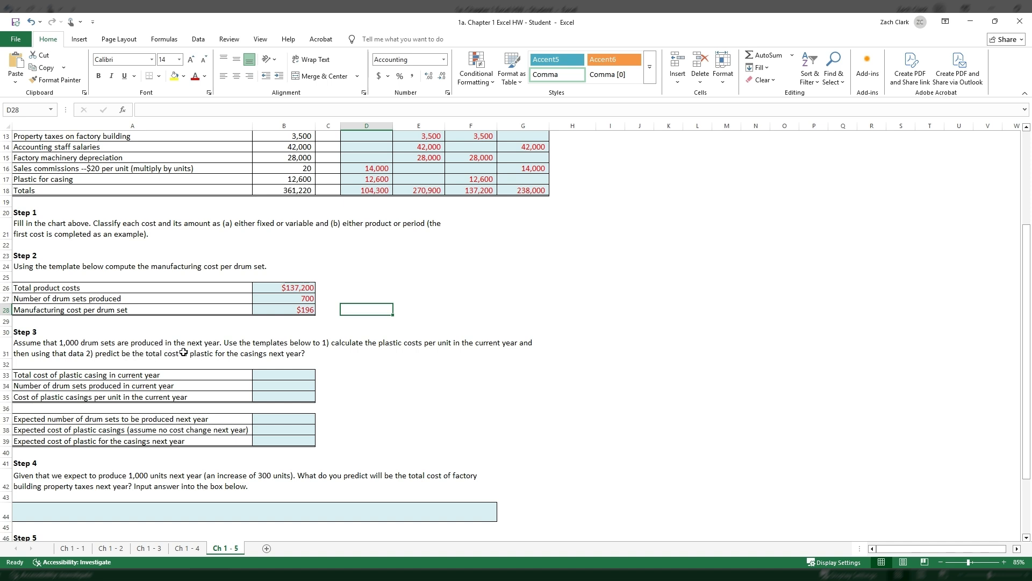
click(298, 377)
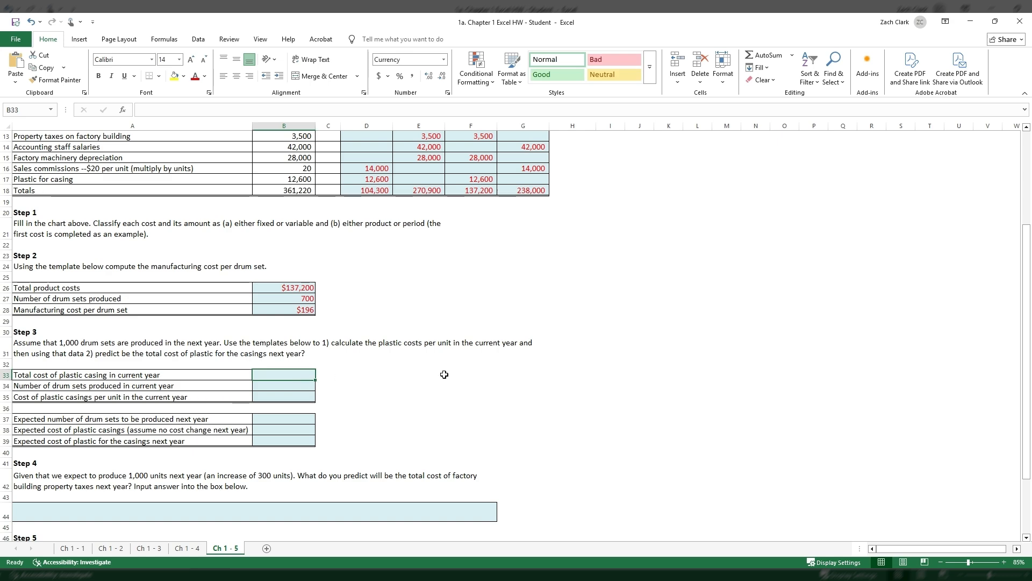
scroll(444, 374, up, 1)
scroll(634, 366, up, 2)
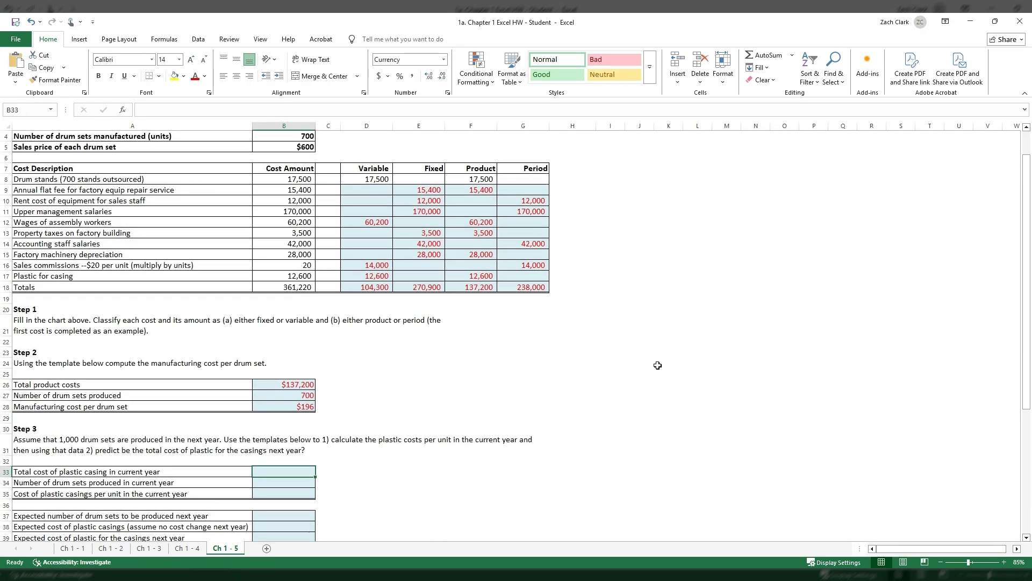
scroll(657, 365, down, 1)
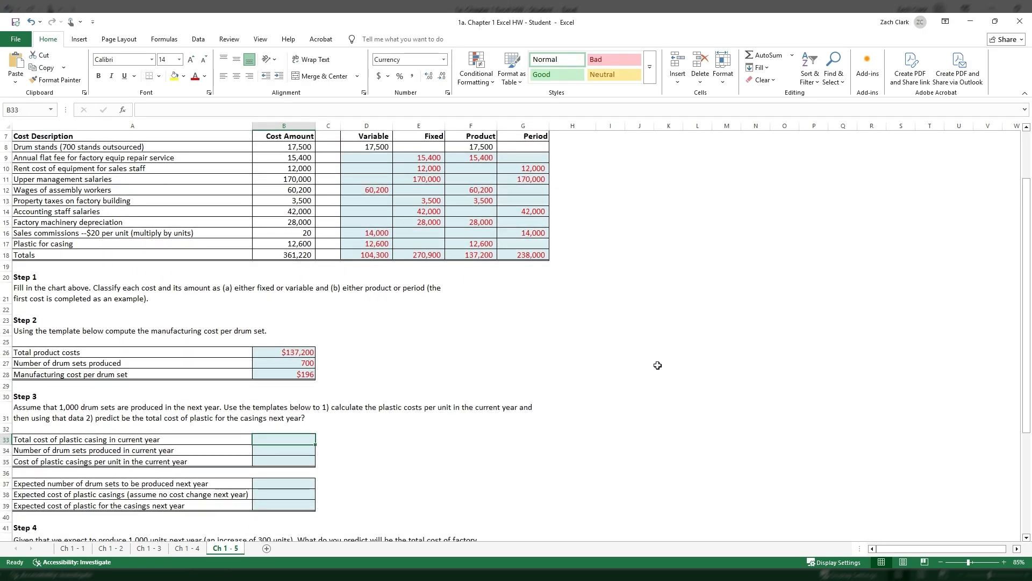
text(+)
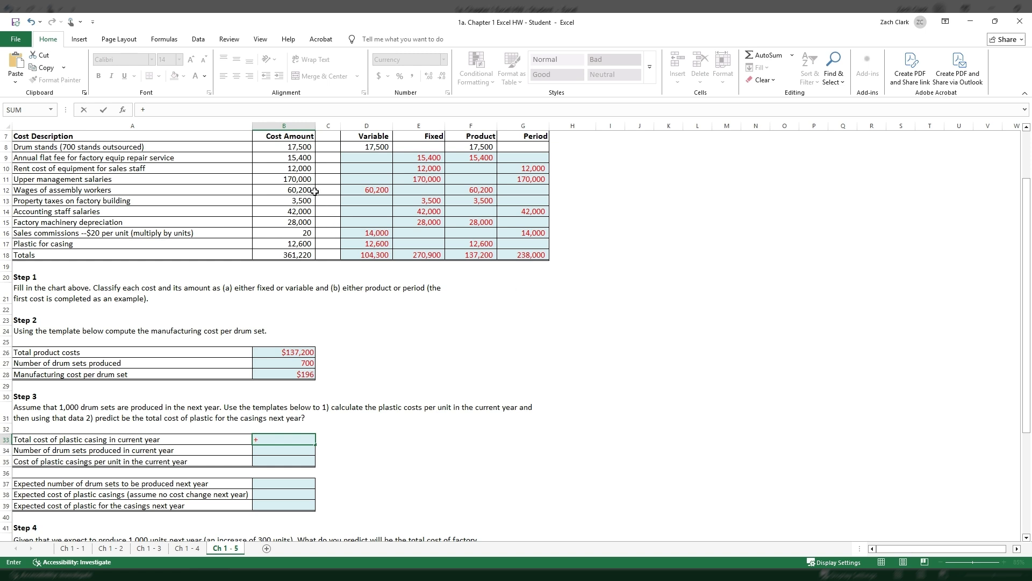
click(304, 246)
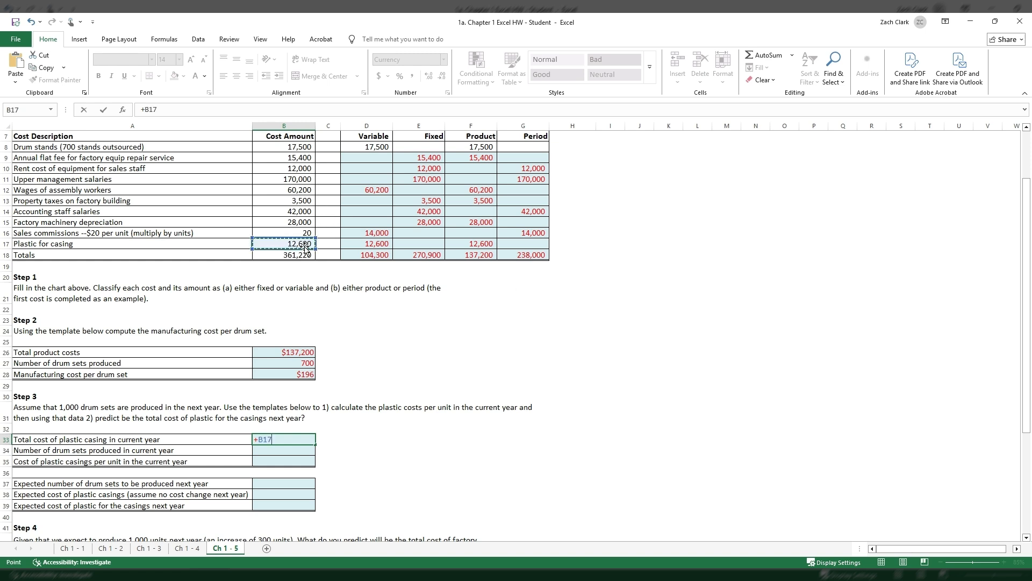
key(Return)
Step: Link Step 3's number of drum sets produced in the current year, B34, to the units manufactured in B4
text(+)
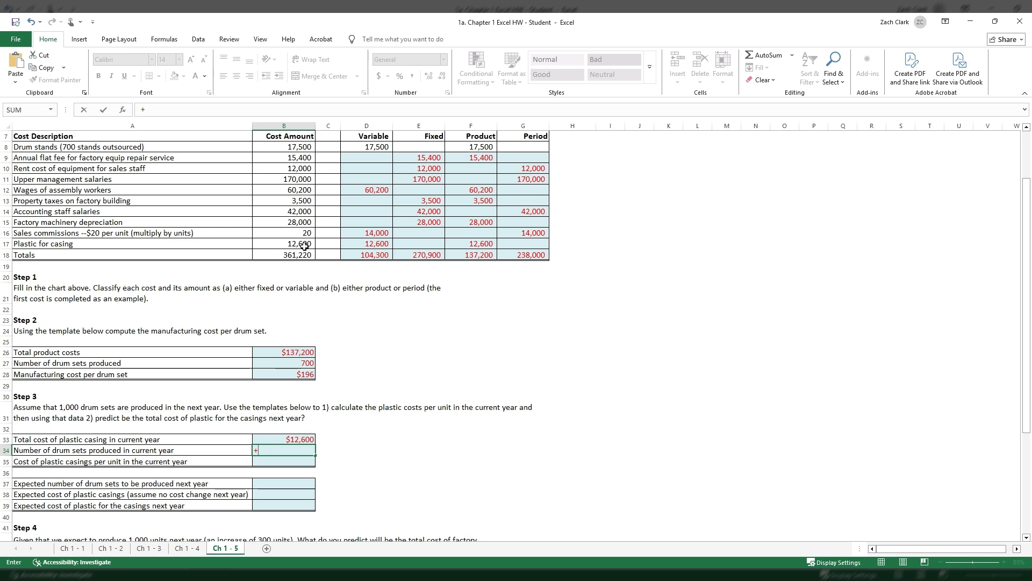
scroll(304, 246, up, 2)
click(296, 168)
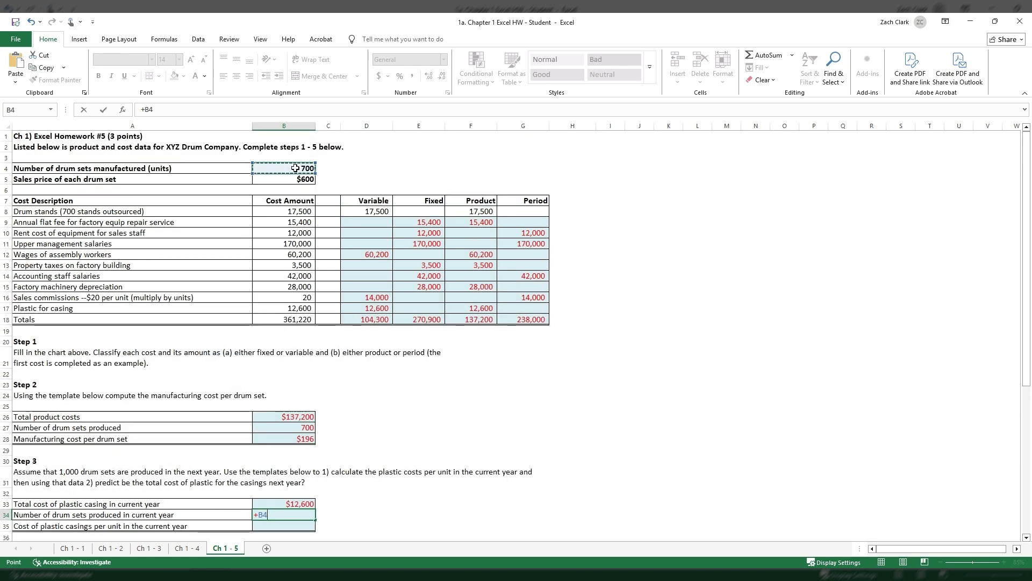
key(Return)
Step: Calculate the current year's plastic casing cost per unit in B35 as B33/B34 and check its formula
scroll(334, 419, down, 4)
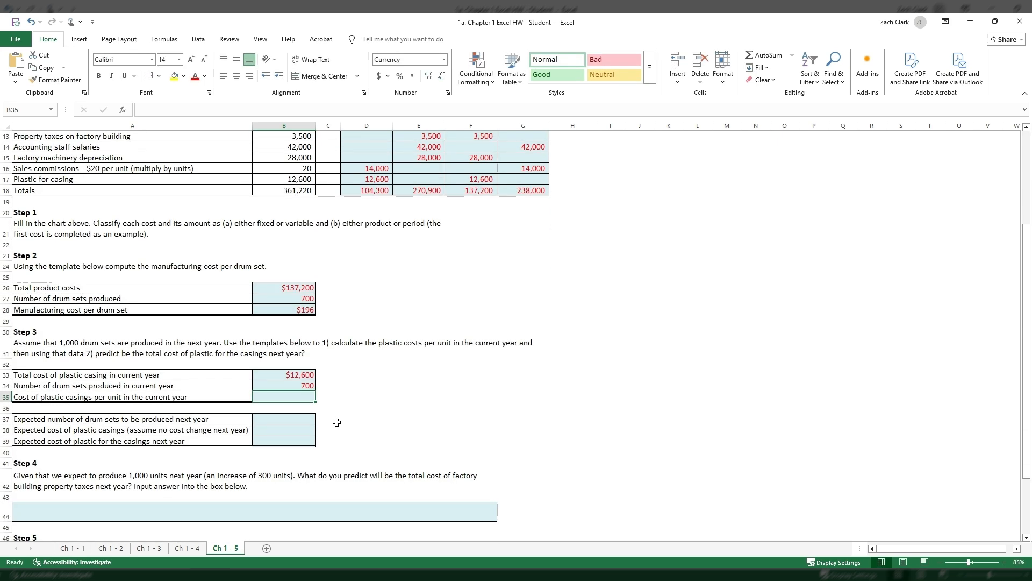
text(+)
key(Up)
key(Up)
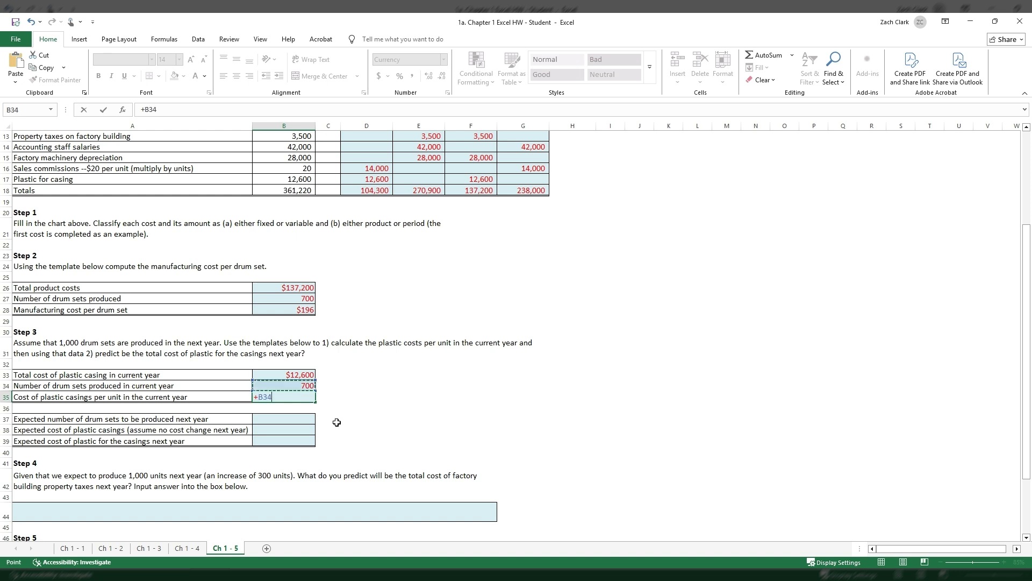
text(/)
key(Up)
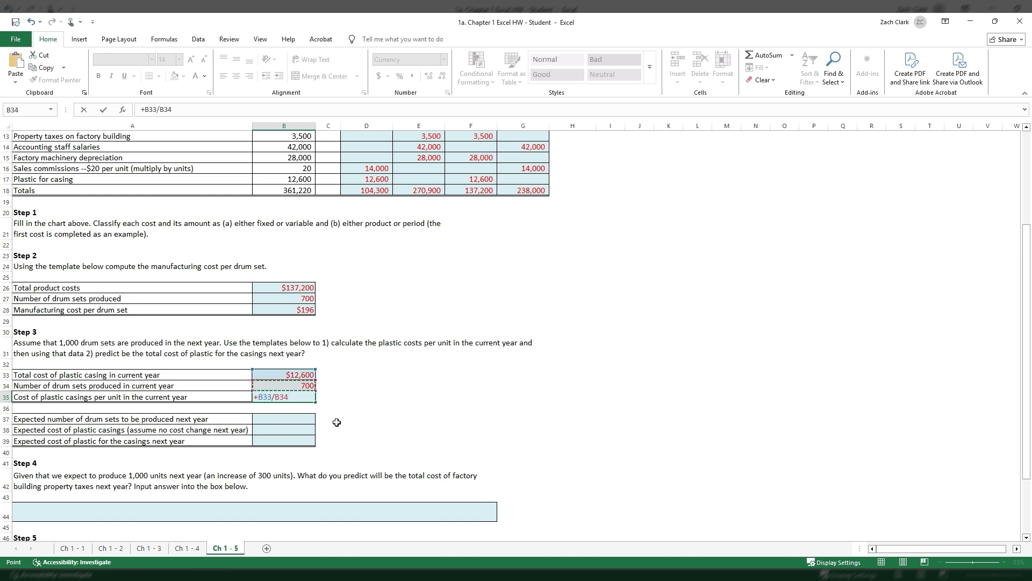
key(Return)
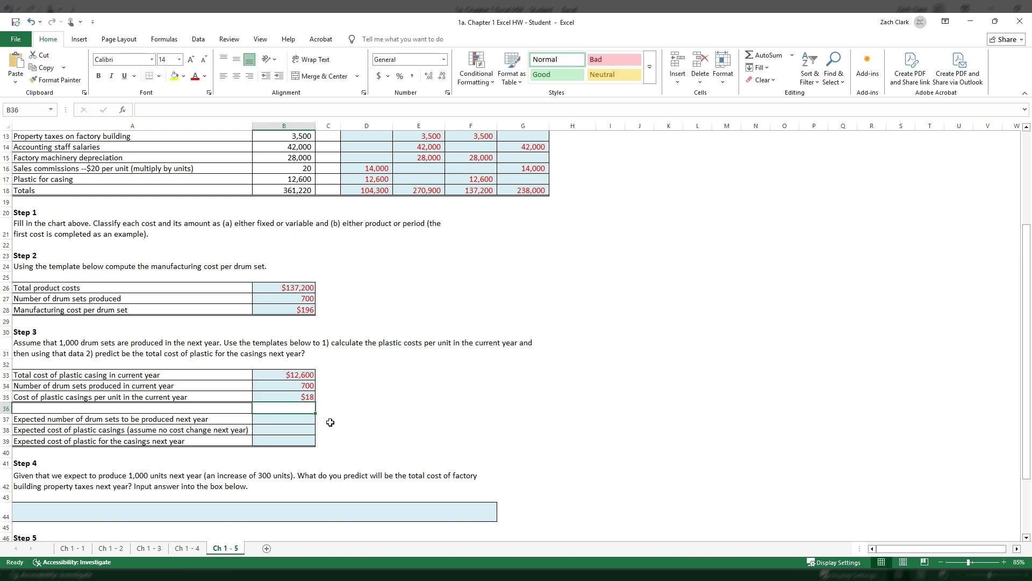
click(306, 398)
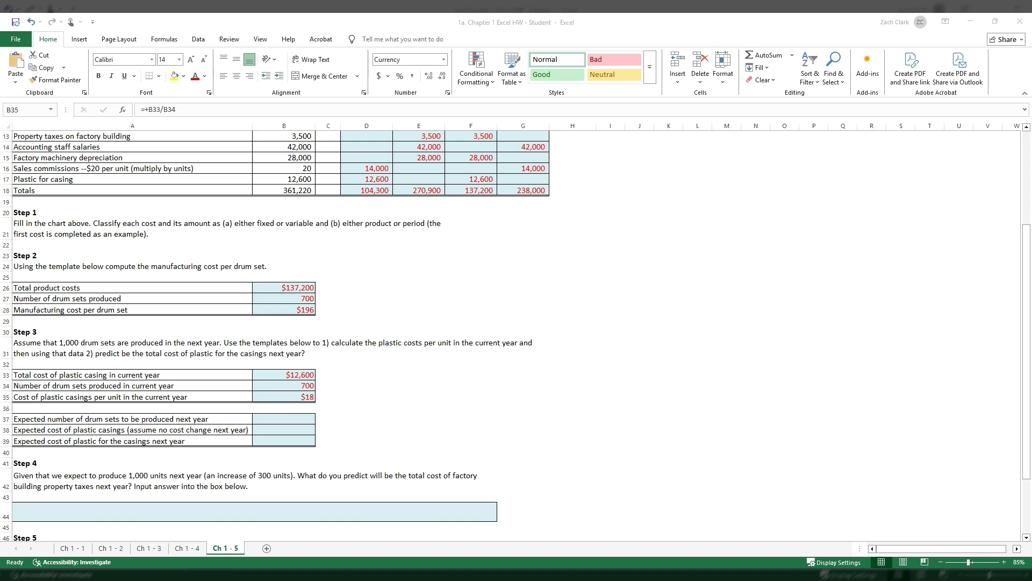
Step: Enter 1000 as next year's expected drum sets in B37 and link the expected cost of plastic casings in B38 to B35
click(310, 420)
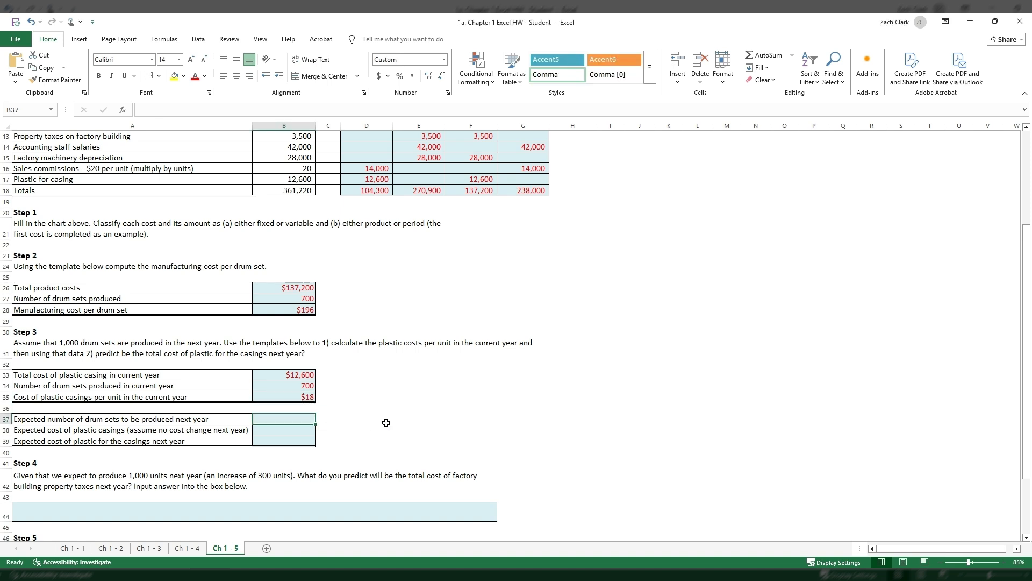
text(1000)
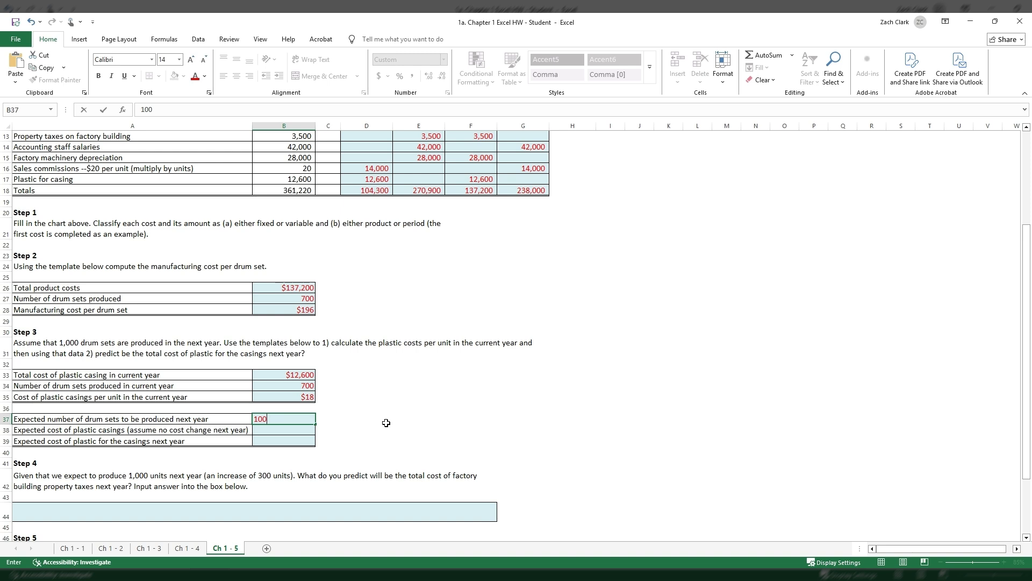
key(Return)
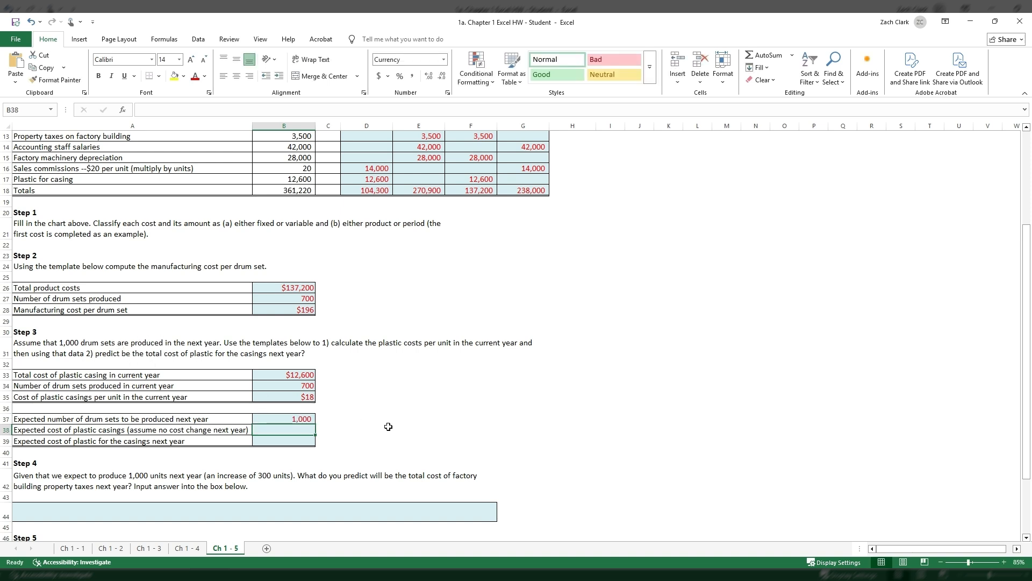
text(+)
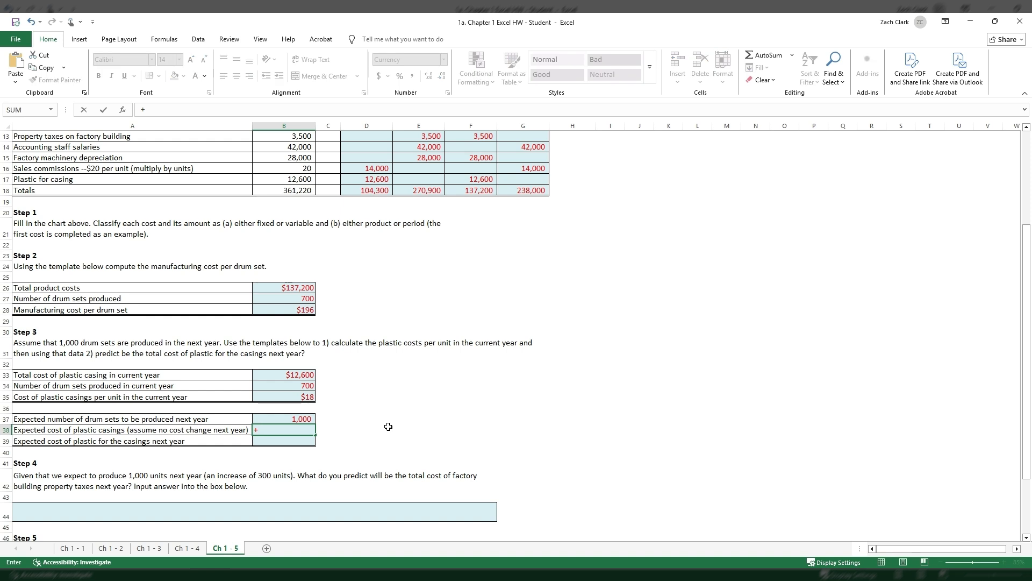
click(295, 399)
key(Return)
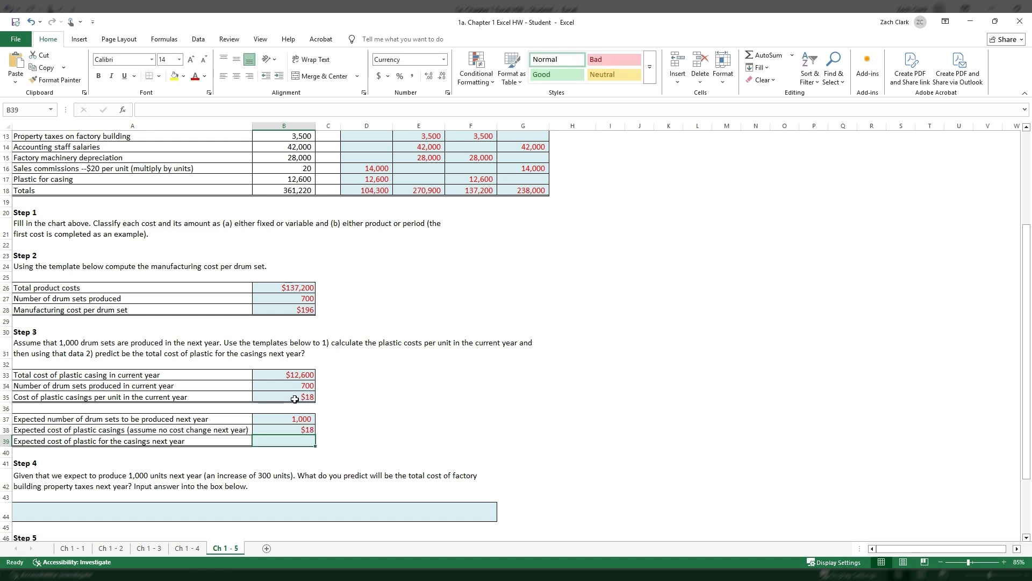
Step: Calculate next year's expected cost of plastic for the casings in B39 as B37*B38 and check its formula
text(+)
key(Up)
key(Up)
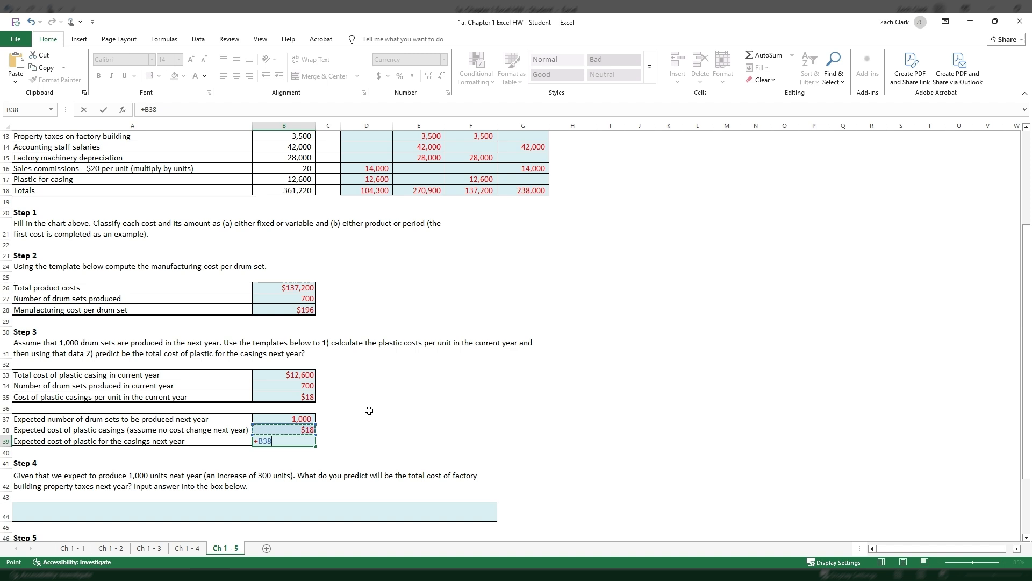
text(*)
key(Up)
key(Return)
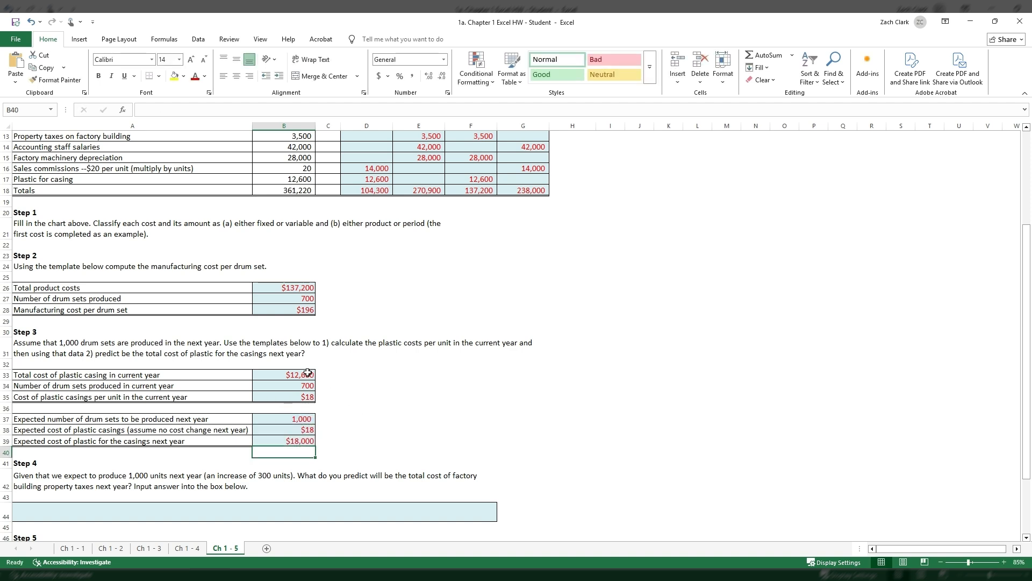
scroll(396, 286, up, 4)
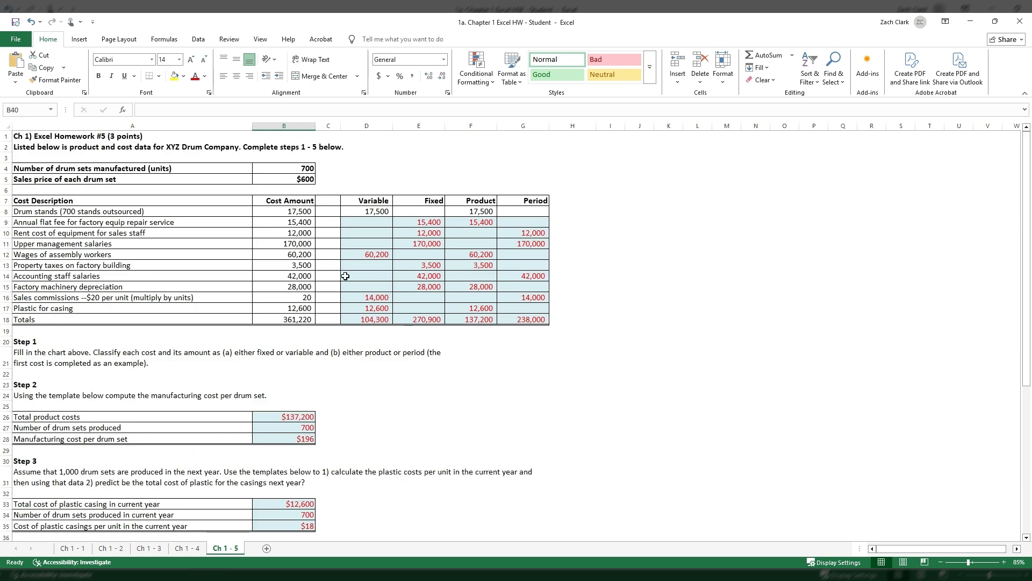
scroll(350, 307, down, 5)
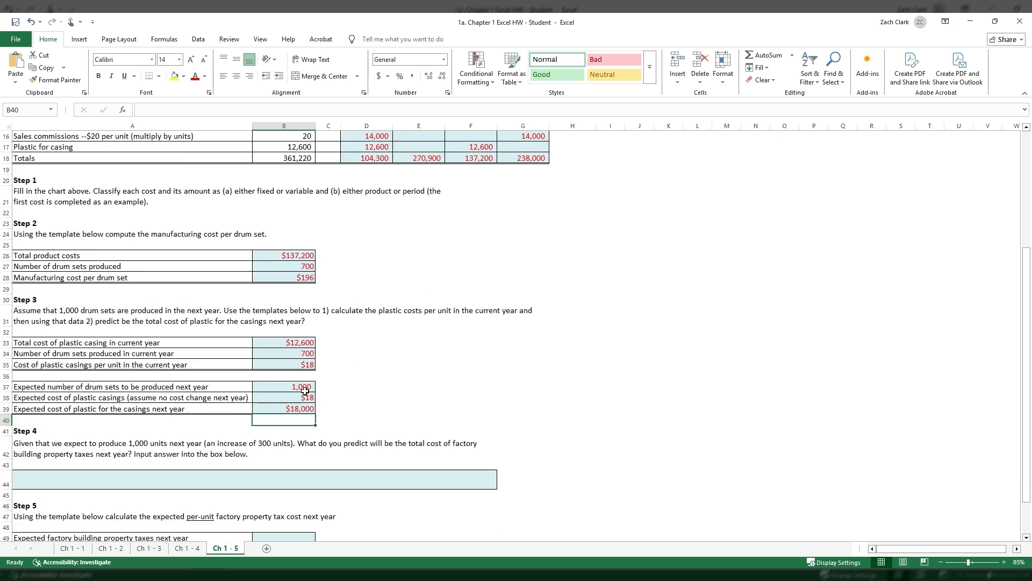
click(302, 408)
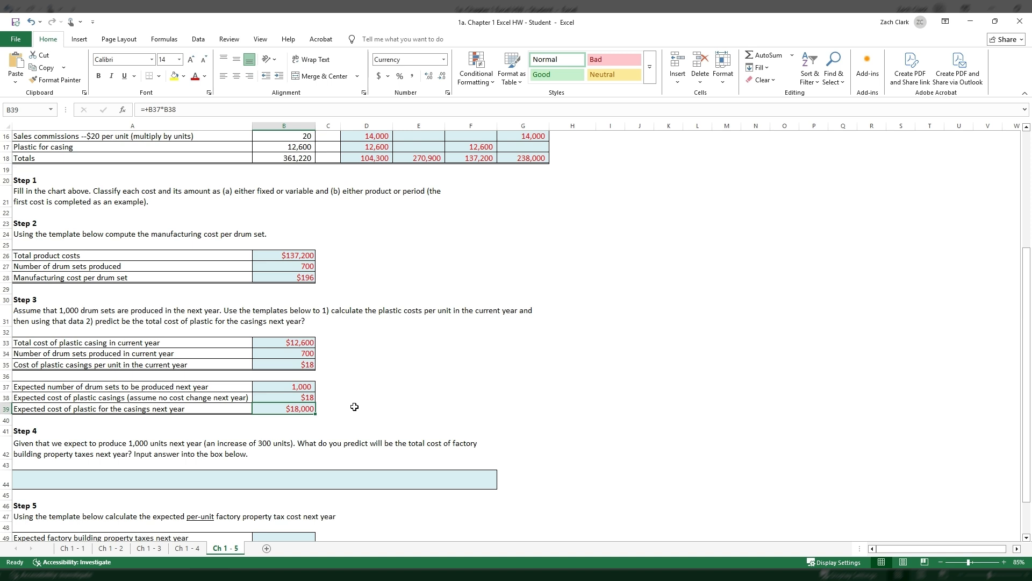
click(354, 406)
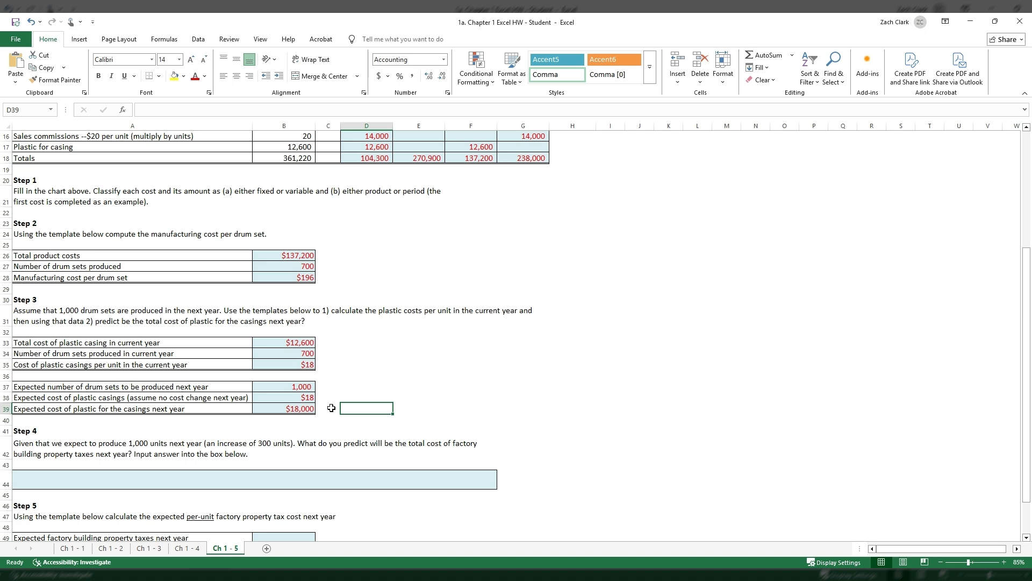
Step: Read the Step 4 question and check how factory building property taxes are classified in the cost chart
scroll(339, 408, down, 2)
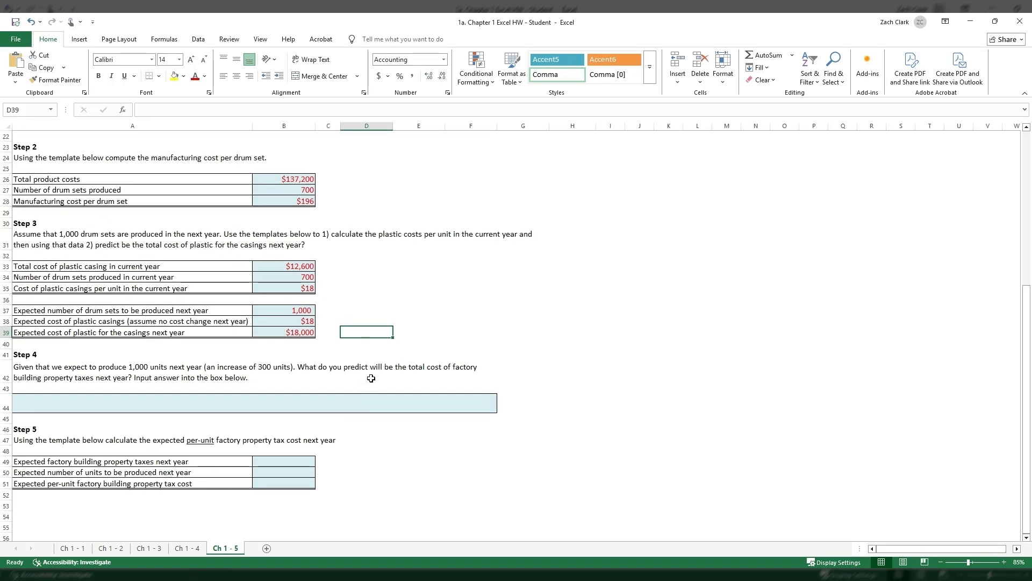
click(59, 368)
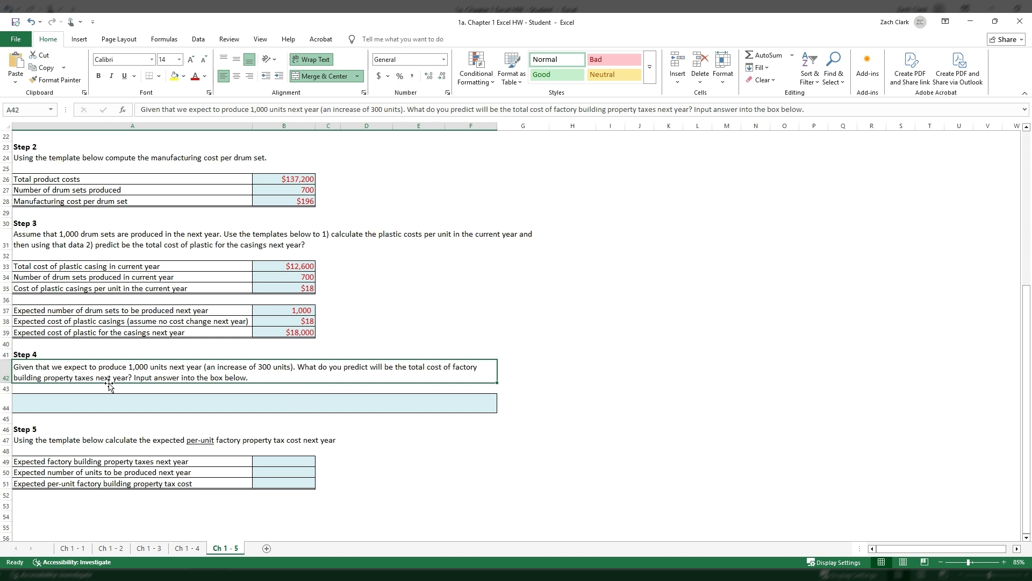
click(147, 404)
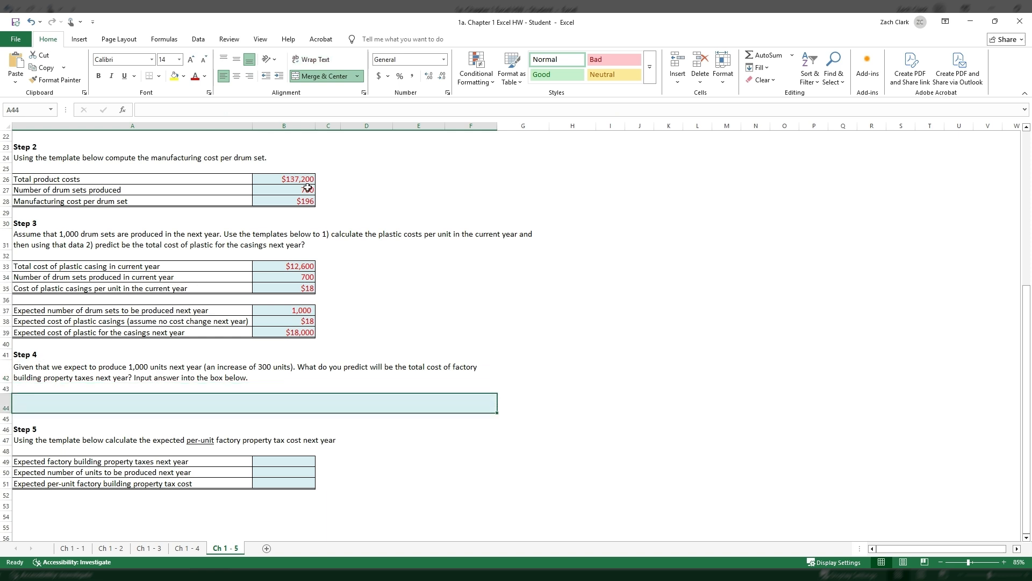
scroll(343, 228, up, 7)
scroll(320, 305, down, 7)
scroll(326, 303, up, 7)
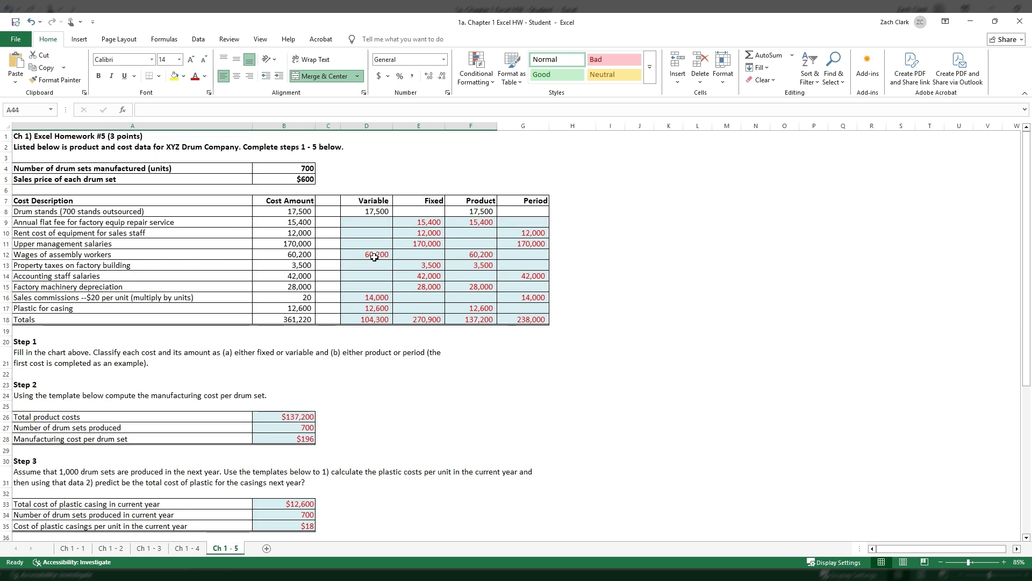
scroll(375, 272, down, 8)
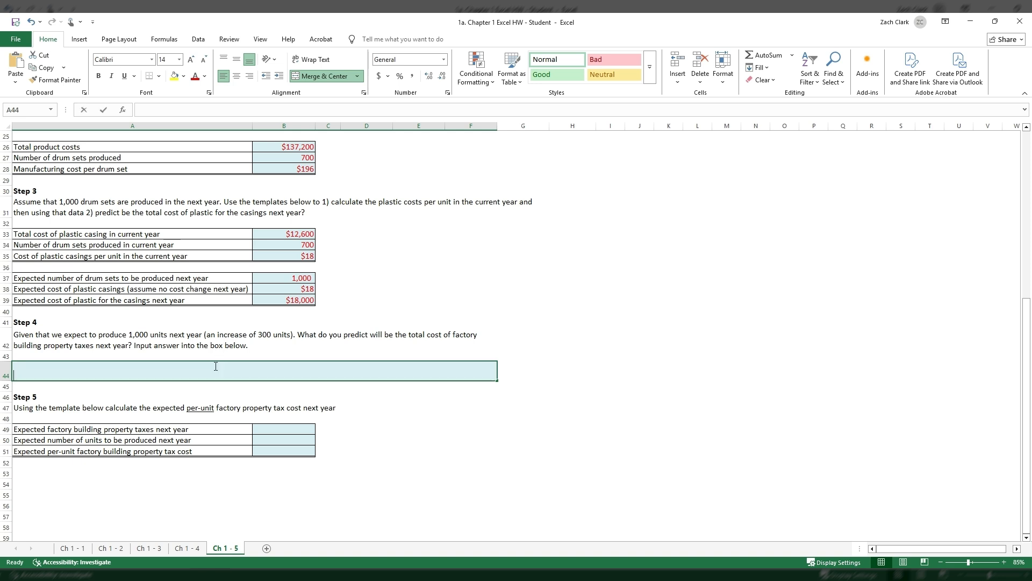
Step: Enter in A44: "Property taxes are a fixed cost and thus will stay the same regardless of production level and we expect the same cost next year."
text(Pero)
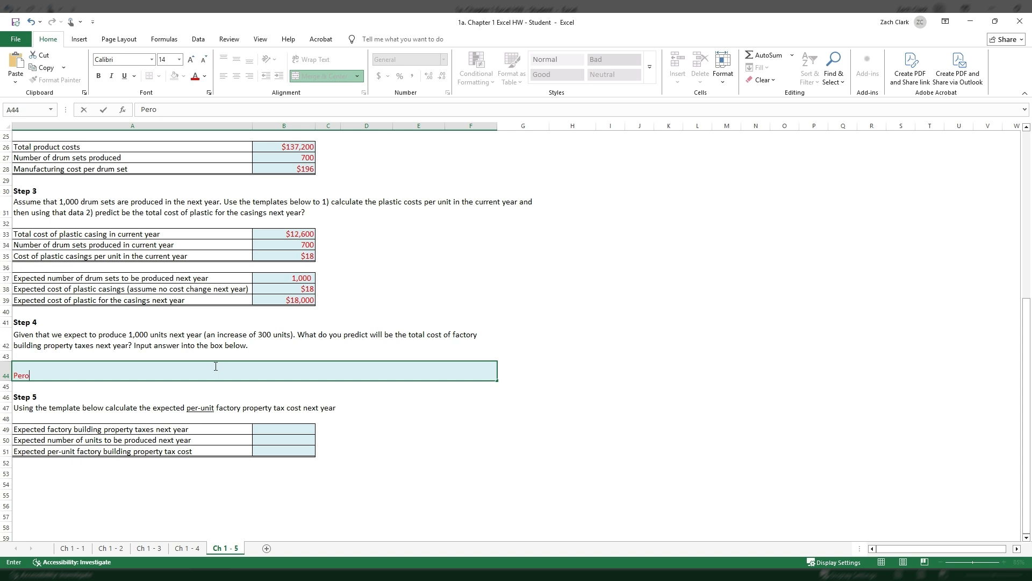
text(pety)
key(BackSpace)
key(BackSpace)
text(rty taxes are a fixed cost and thus )
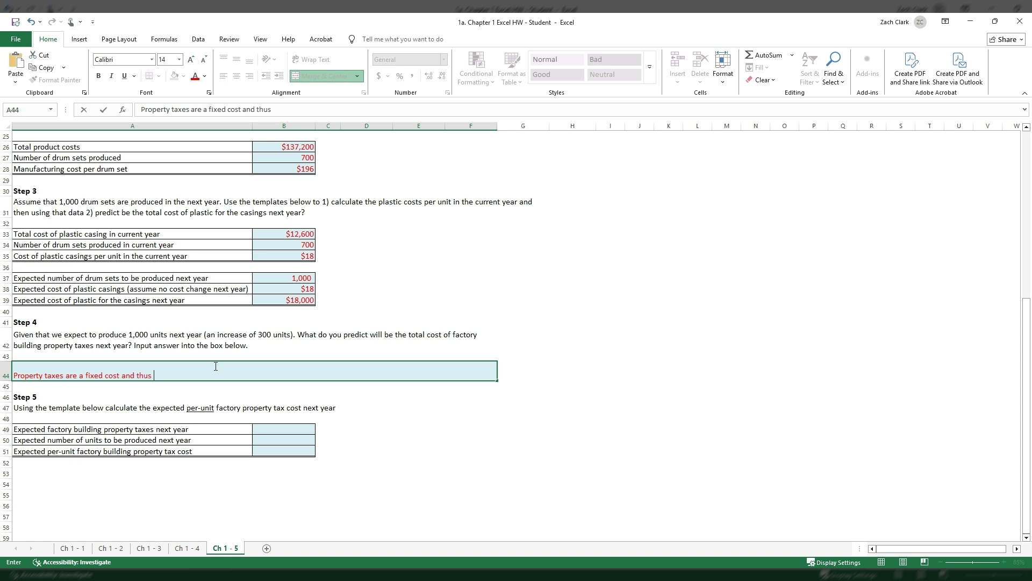
text(will stay the same regardless of )
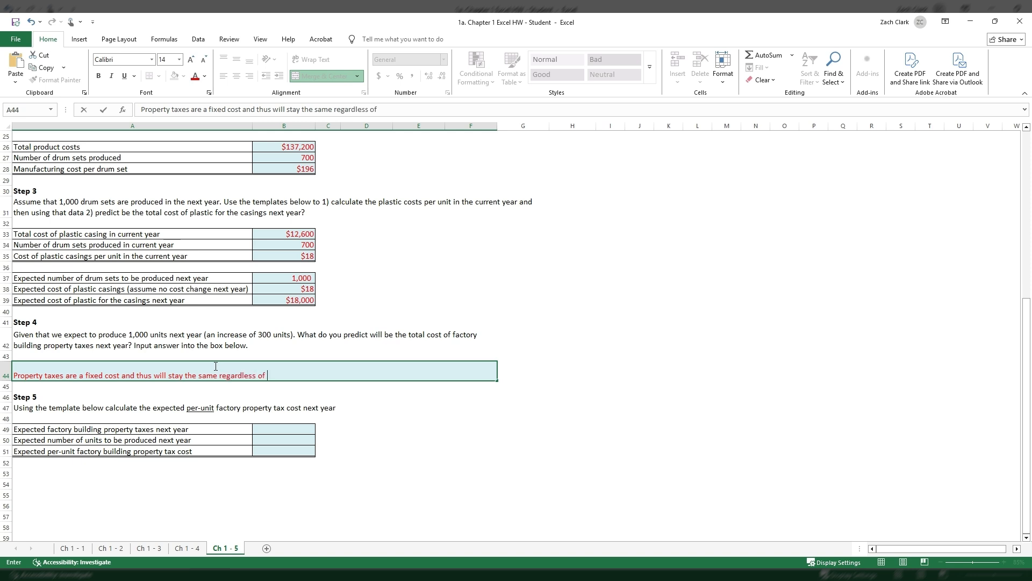
text(production level and we ex)
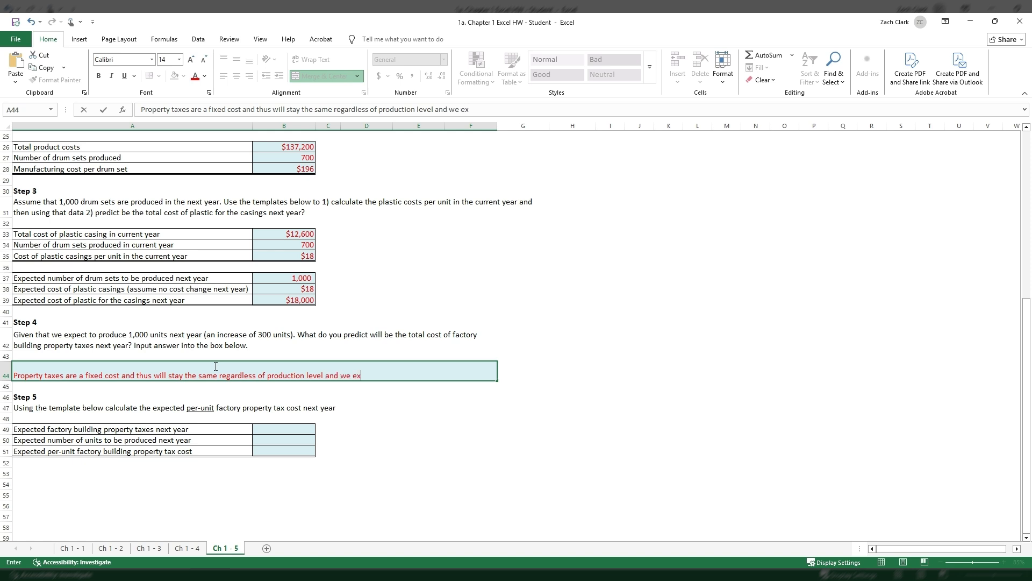
text(pect the same a)
text(cost next year.)
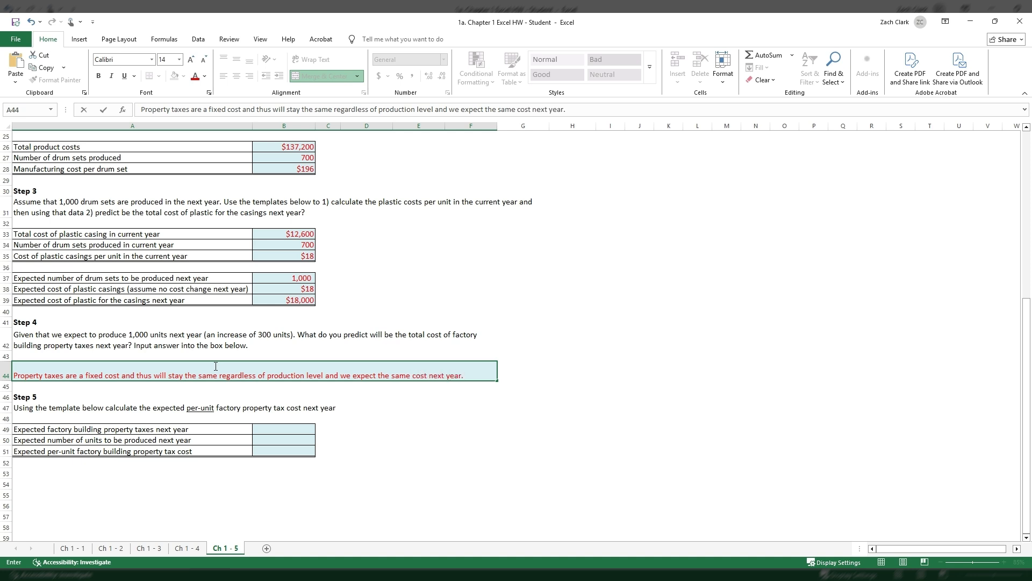
Step: Insert the word "thus" before "we expect" in the Step 4 answer
click(341, 375)
text(thus)
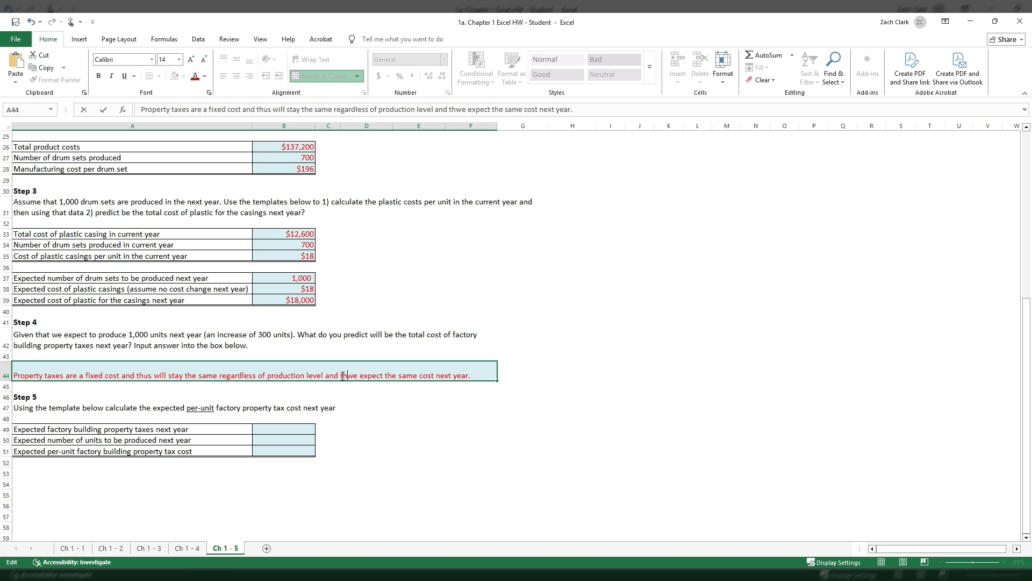
key(Return)
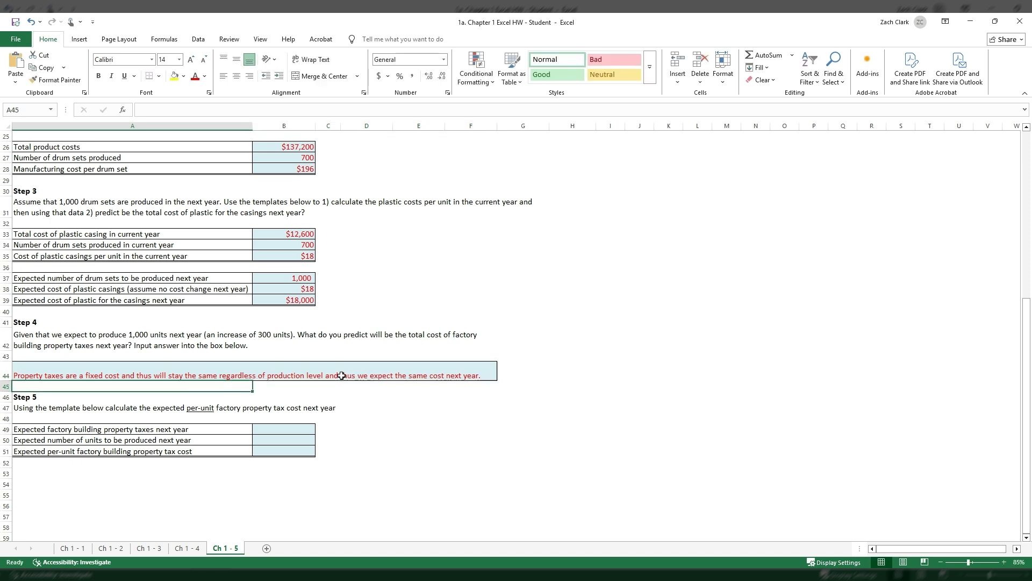
click(187, 376)
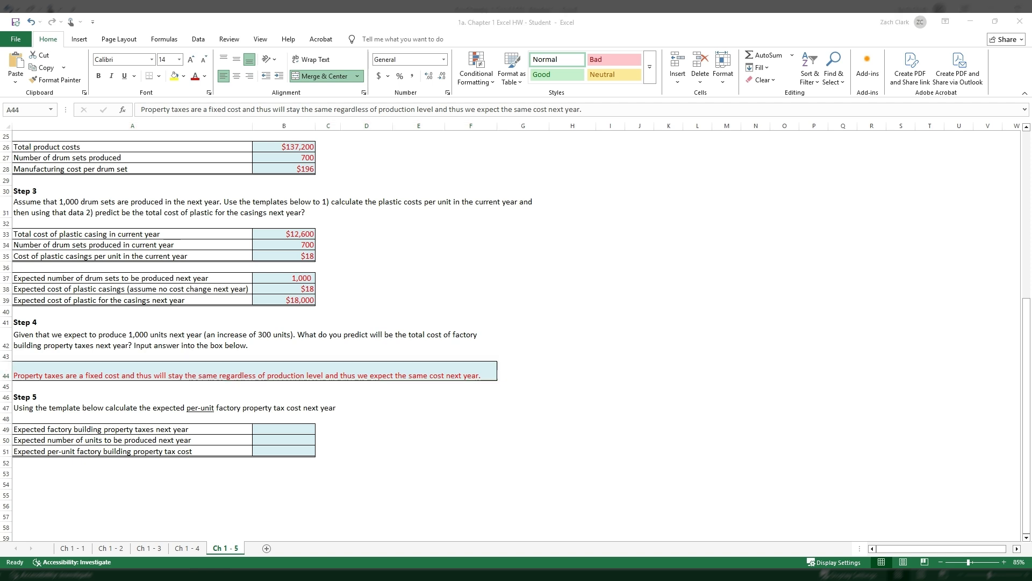
Step: Link Step 5's expected factory building property taxes next year, B49, to the property tax amount in B13
click(277, 430)
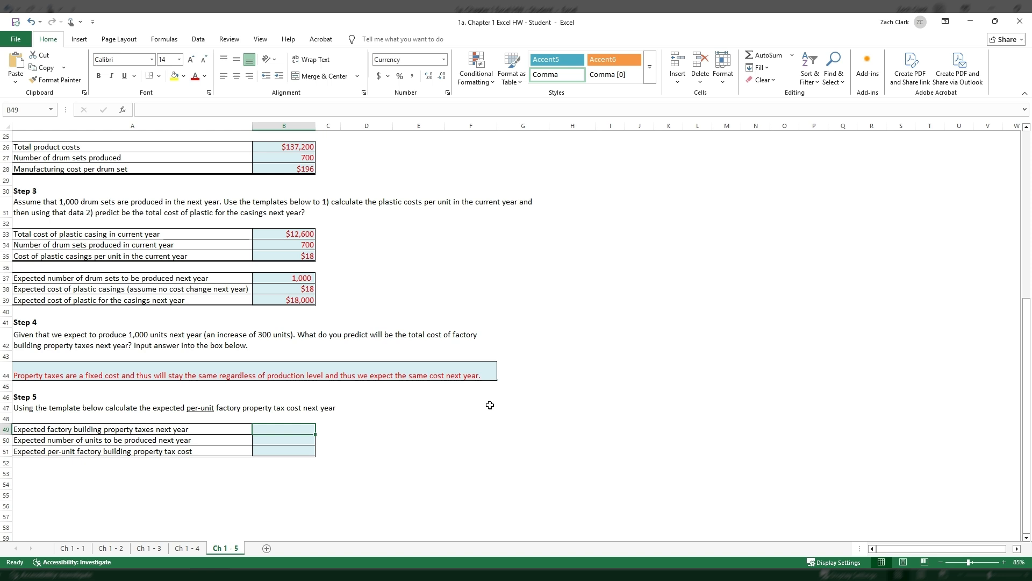
text(+)
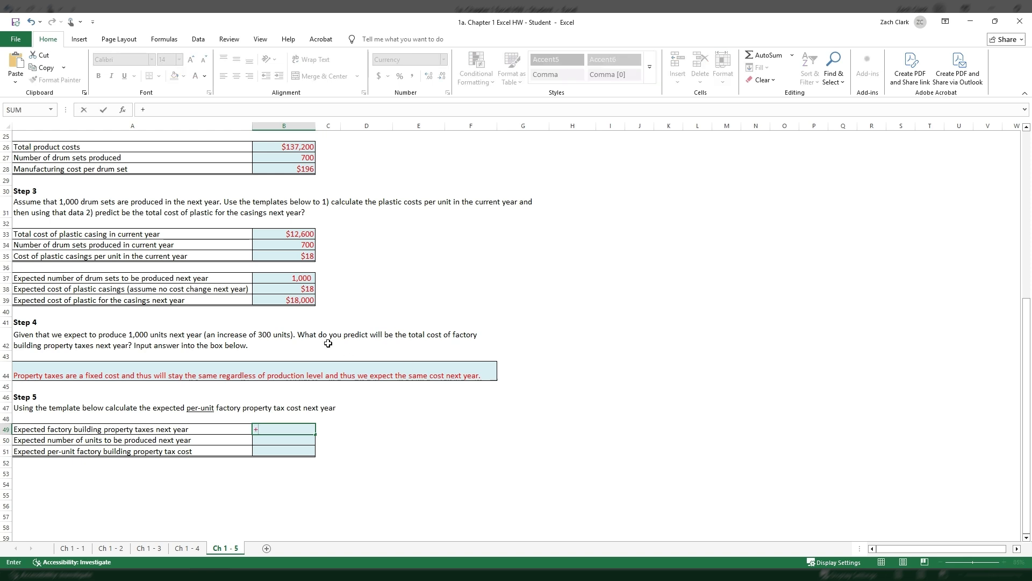
scroll(328, 344, up, 8)
click(308, 263)
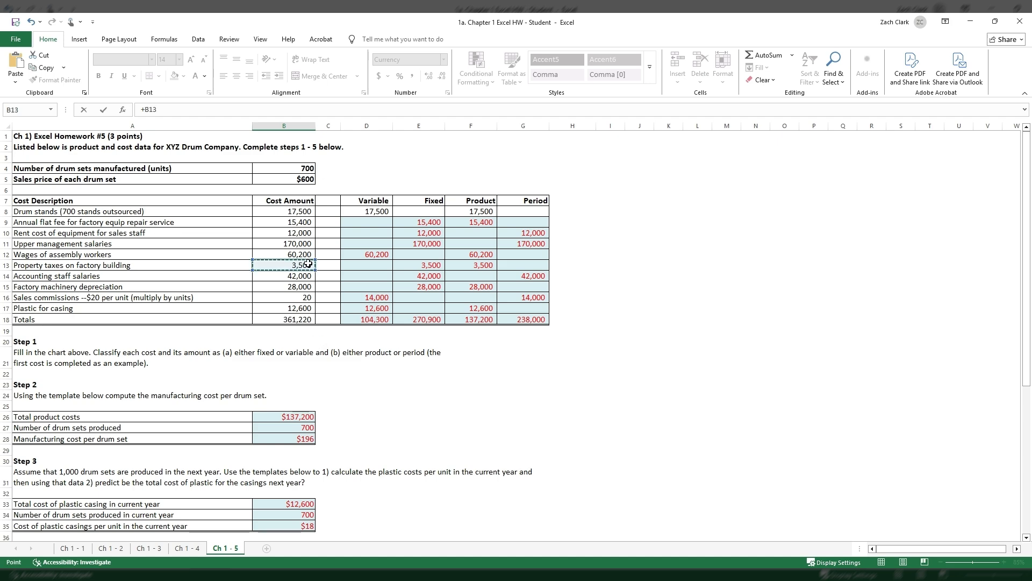
key(Return)
Step: Link Step 5's expected number of units produced next year, B50, to the expected drum sets in B37
scroll(308, 263, down, 3)
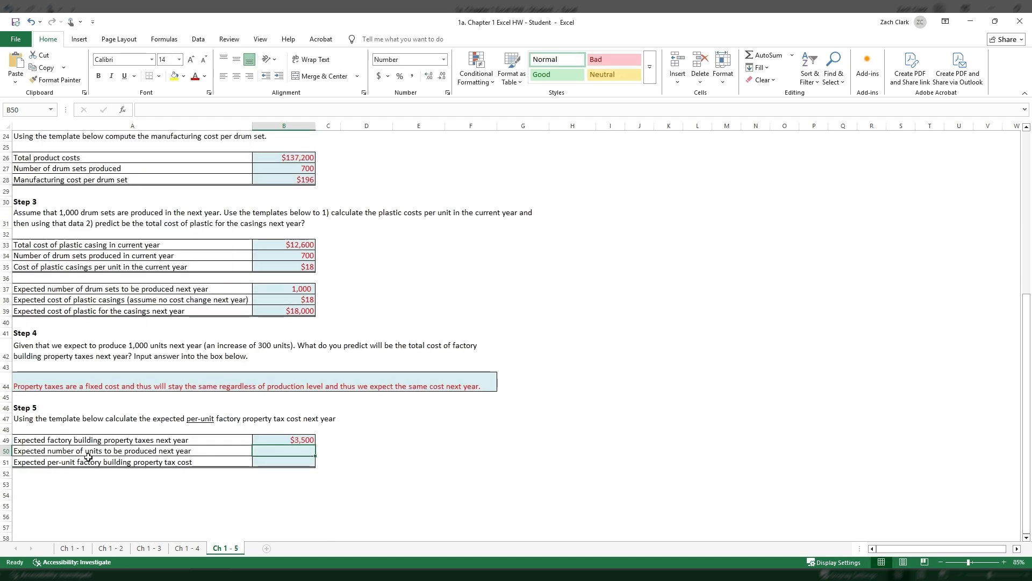
text(+)
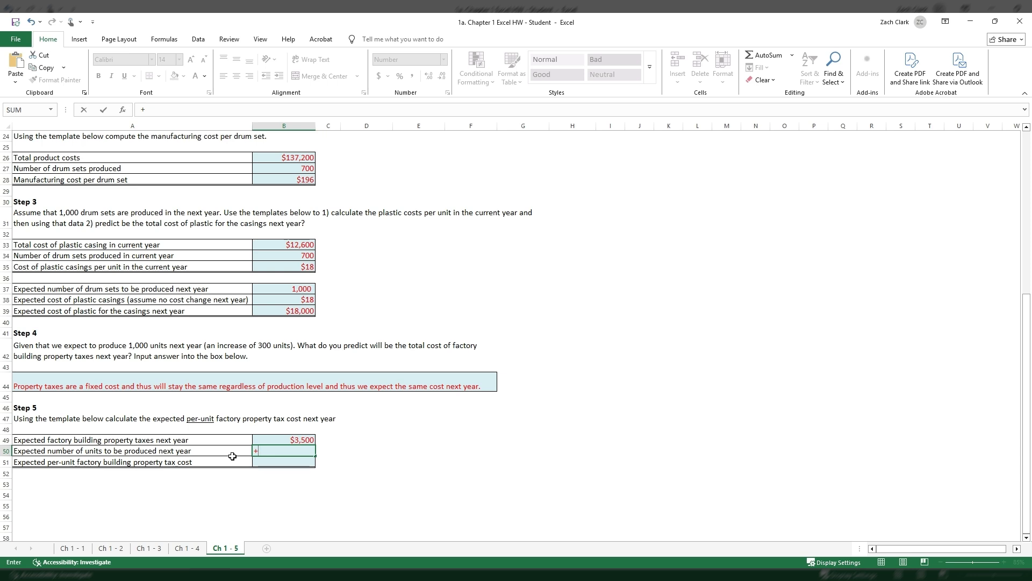
click(293, 288)
key(Return)
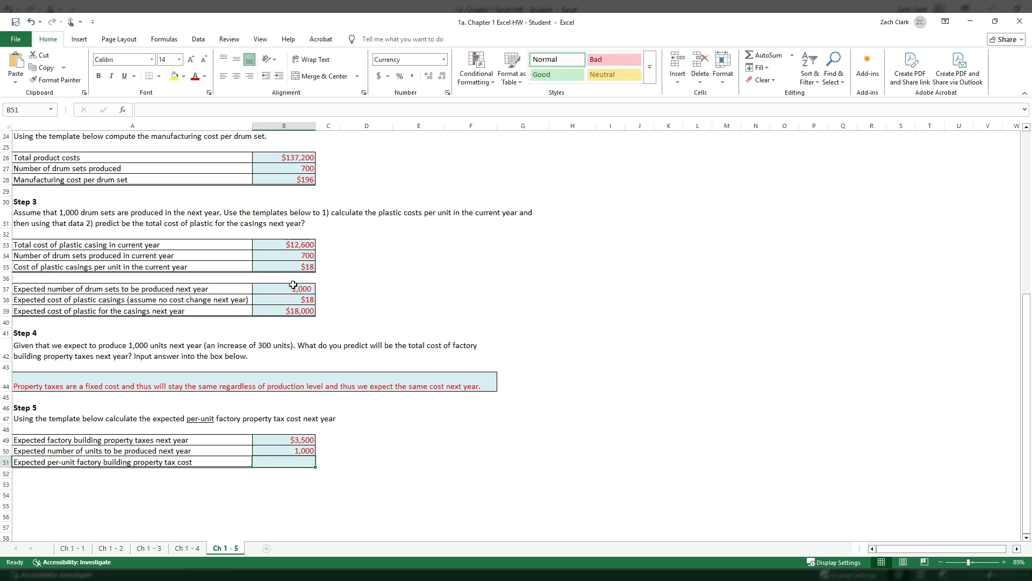
Step: Calculate the expected per-unit factory building property tax cost in B51 as B49/B50 and check the formulas in B51 and B49
text(+)
key(Up)
key(Up)
text(/)
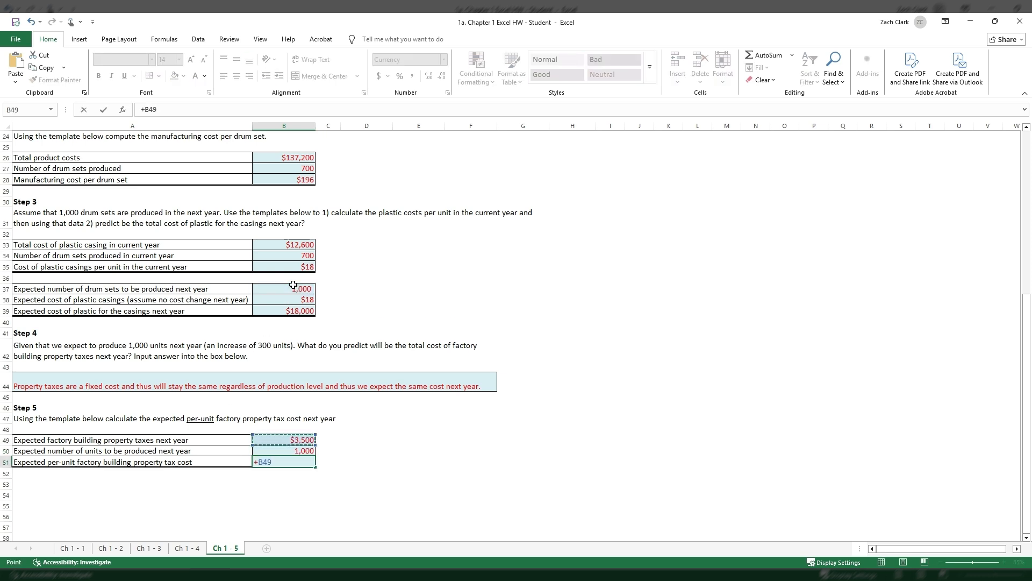
key(Up)
key(Return)
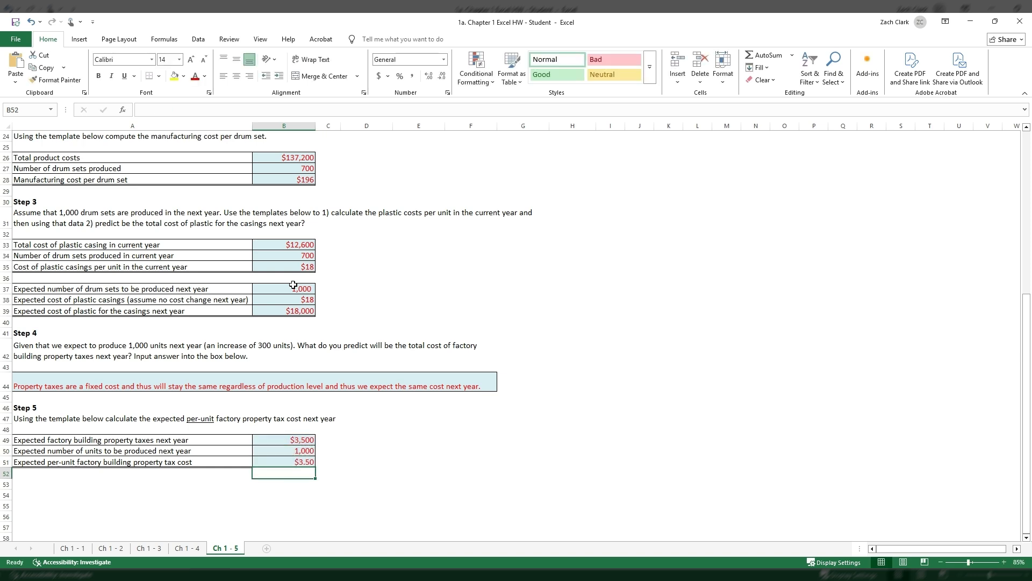
click(300, 463)
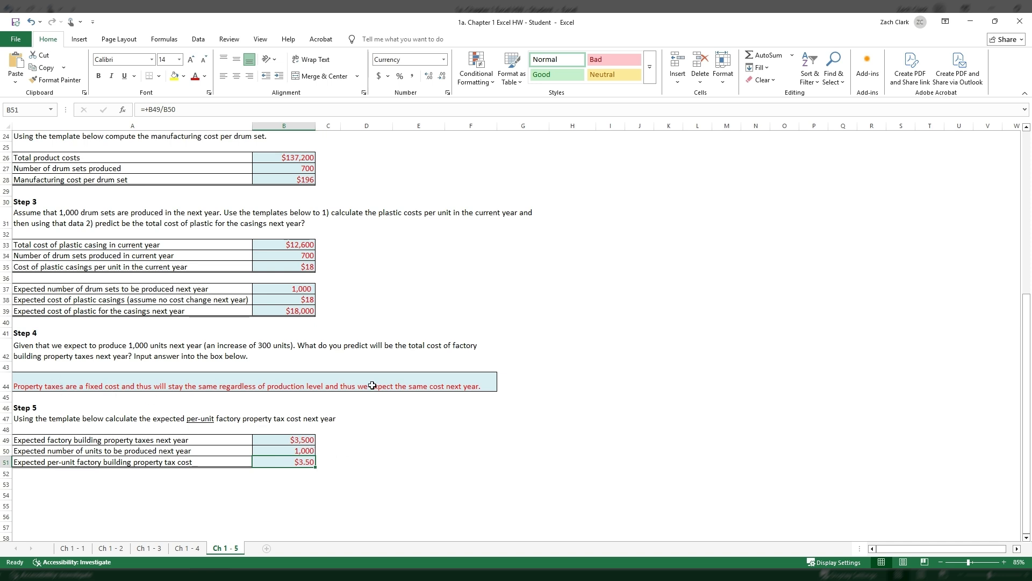
click(284, 441)
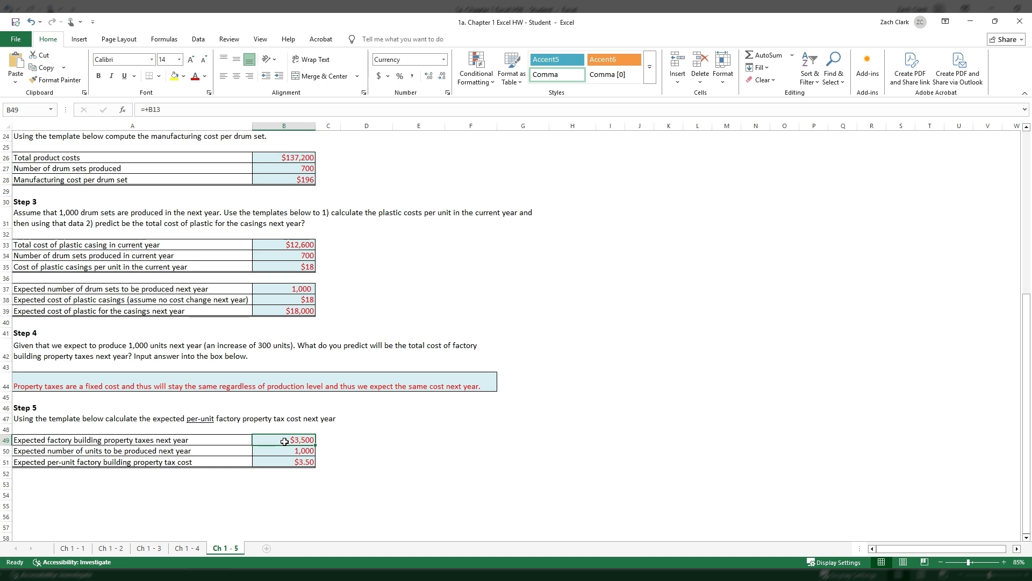
Step: Try 700 as the expected number of units in B50 to test its effect on the per-unit property tax cost
click(287, 450)
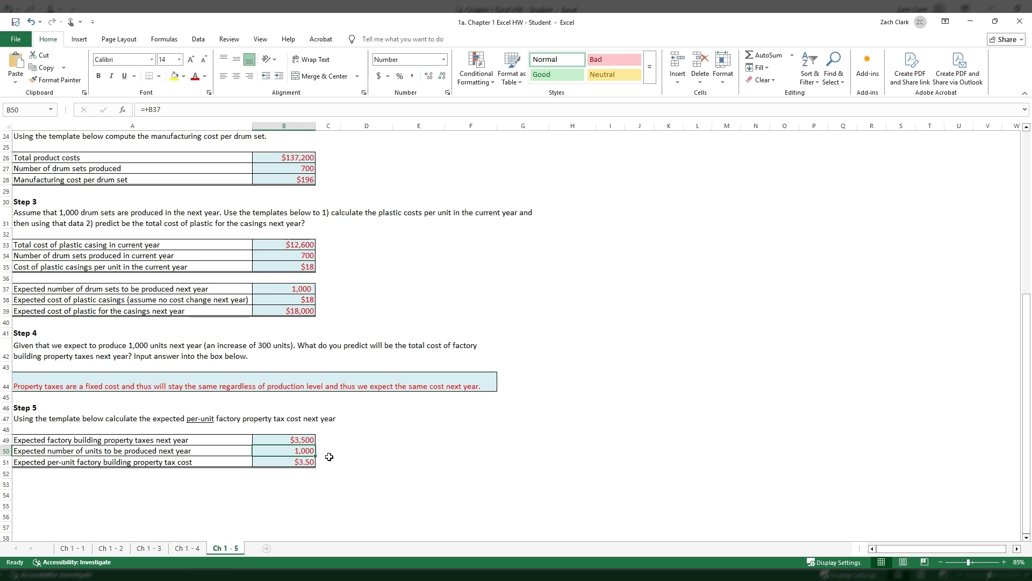
text(700)
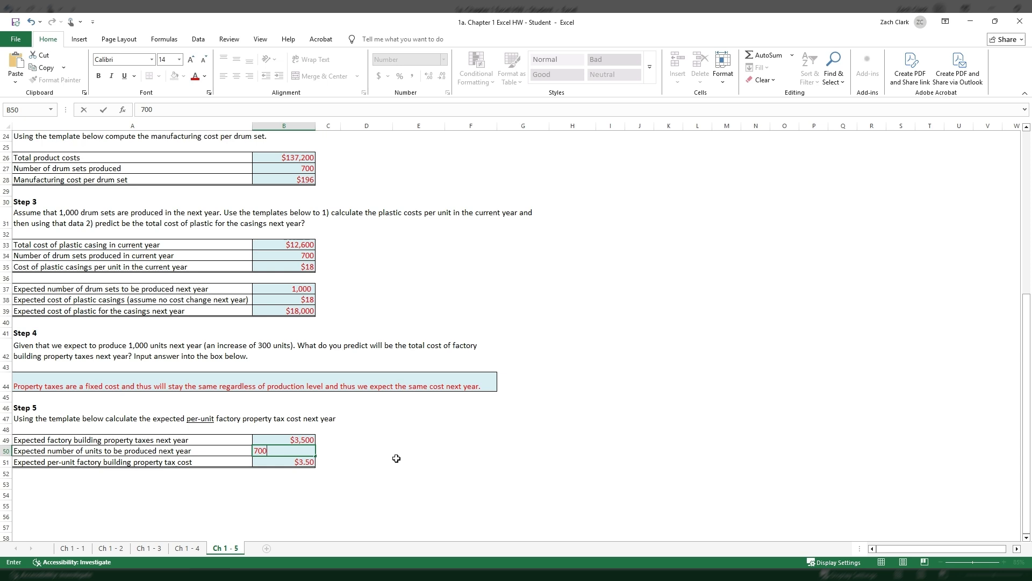
key(Return)
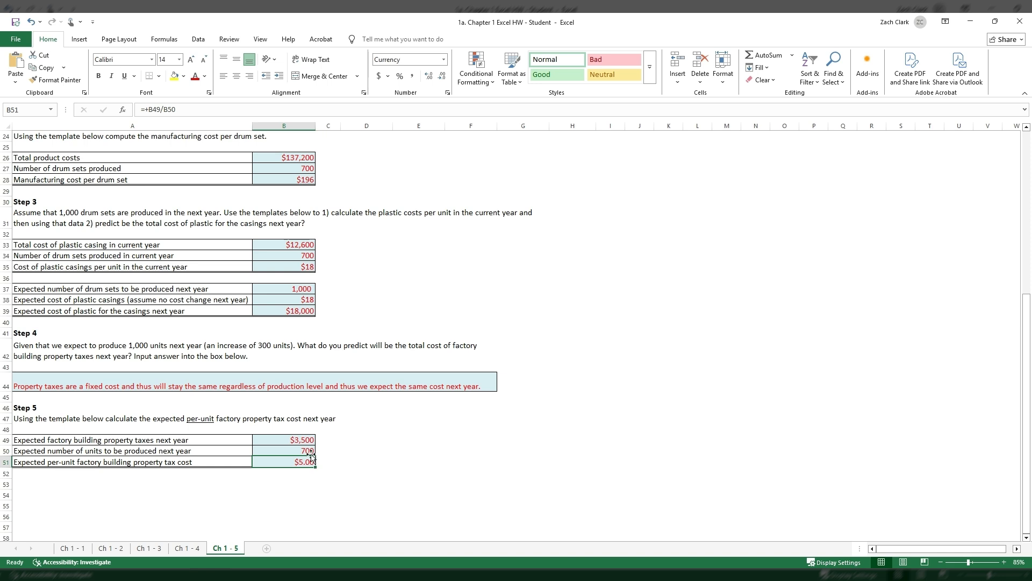
Step: Set the expected number of units produced next year in B50 to 1000
key(Up)
text(1000)
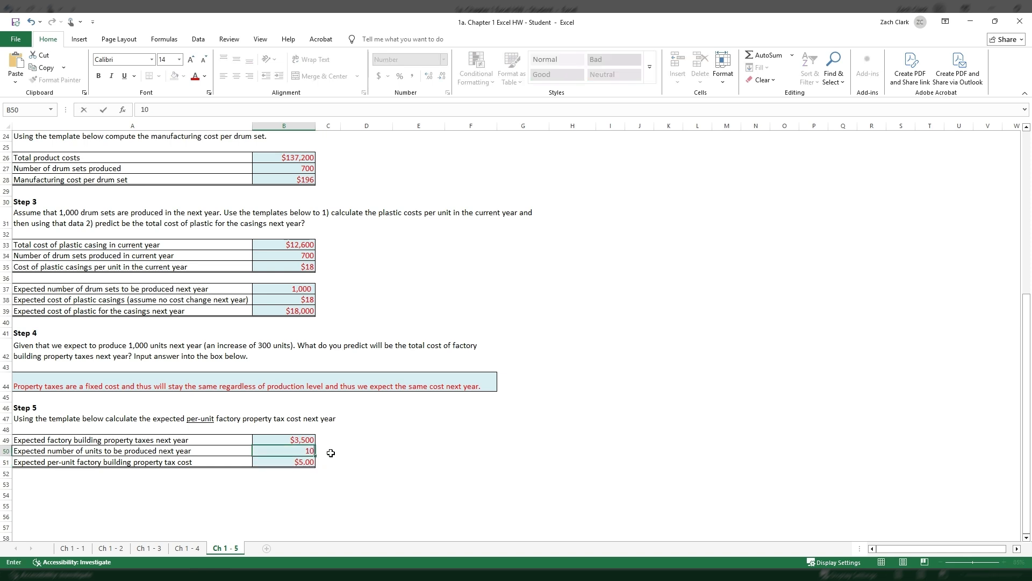
key(Return)
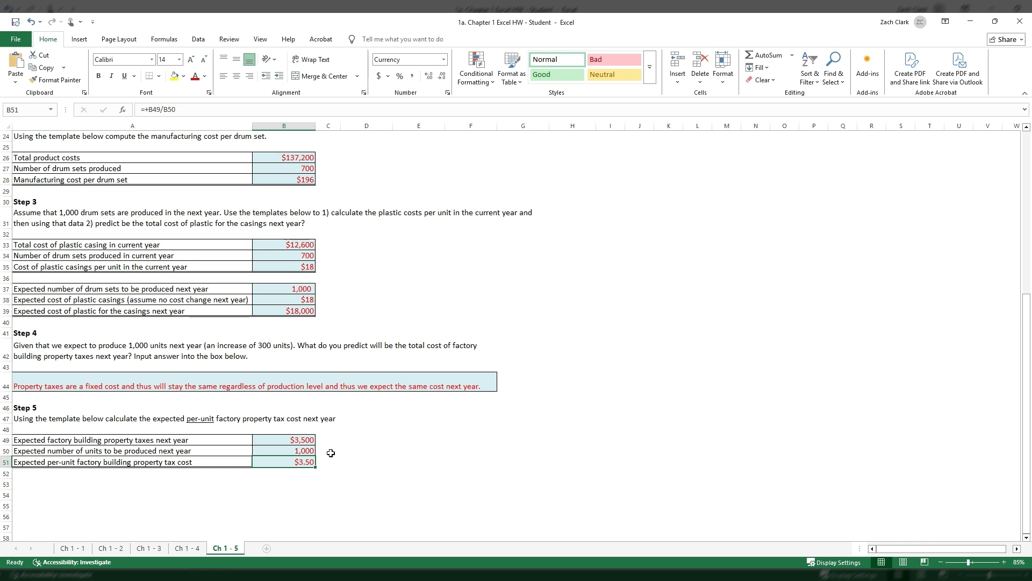
Step: Review the whole homework sheet from its title and cost chart down through the Step 5 answers
scroll(219, 281, up, 8)
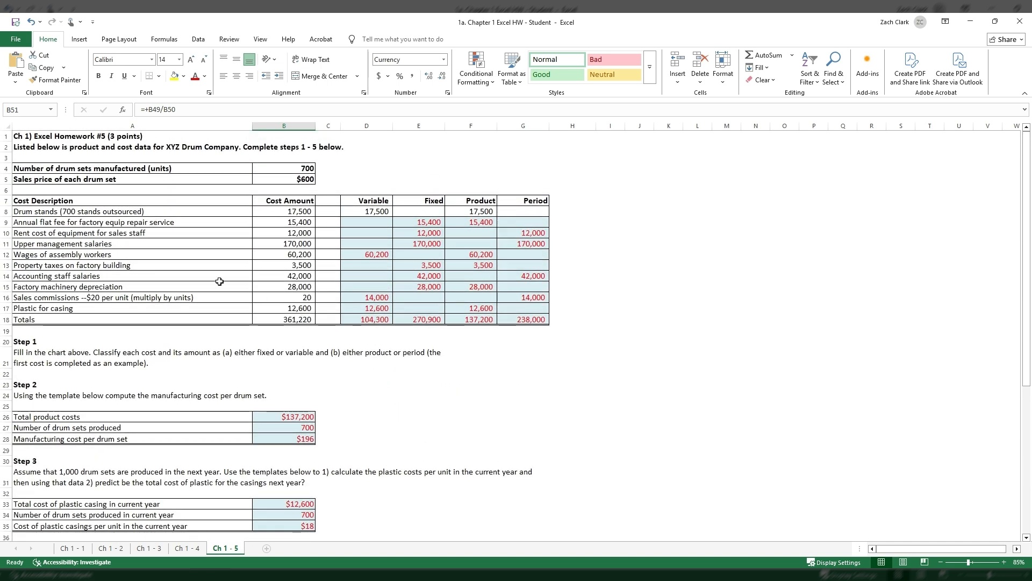
click(73, 138)
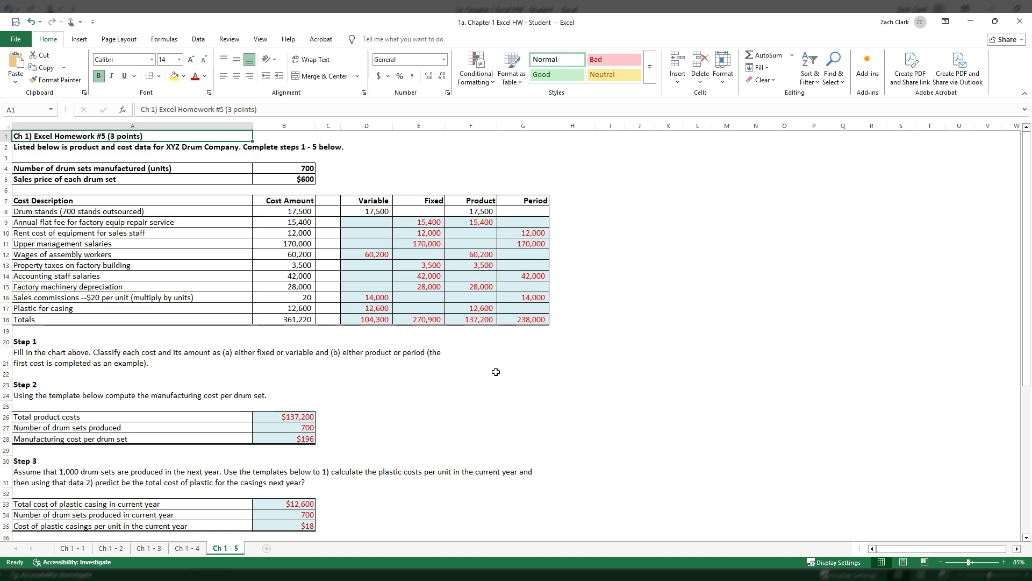
scroll(497, 371, down, 9)
scroll(496, 372, up, 9)
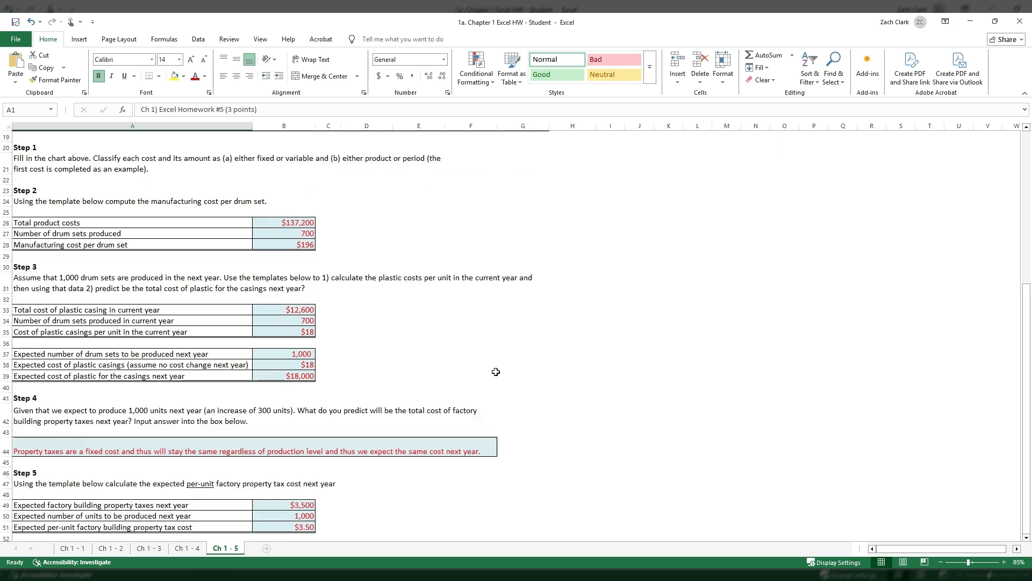